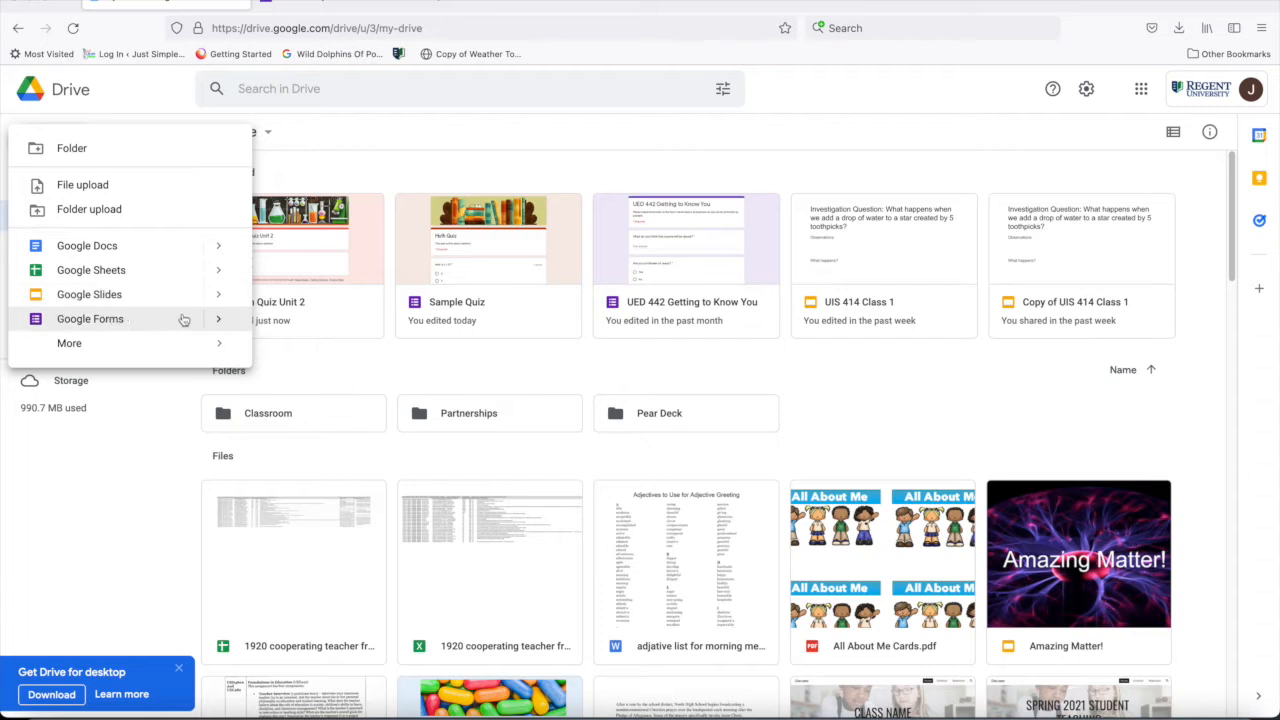
- Create a blank Google Forms quiz and title it "Math Quiz Unit 2"
mouse_move(219, 321)
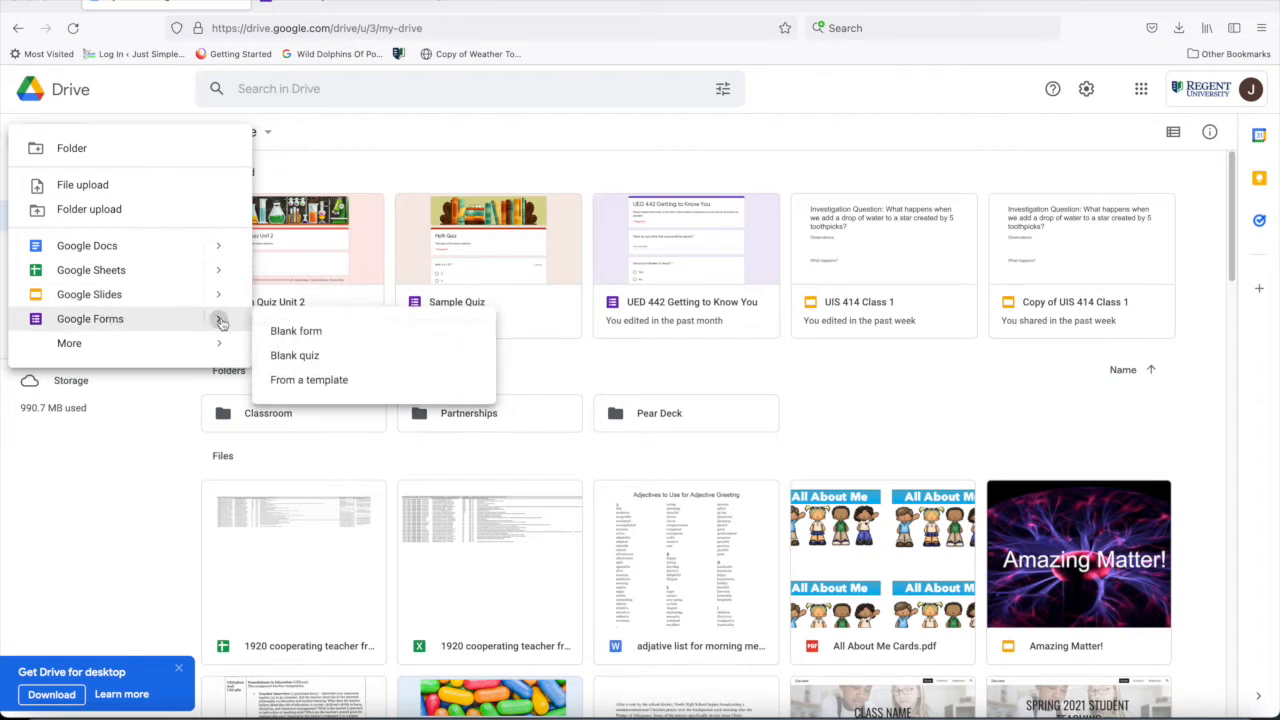
click(283, 360)
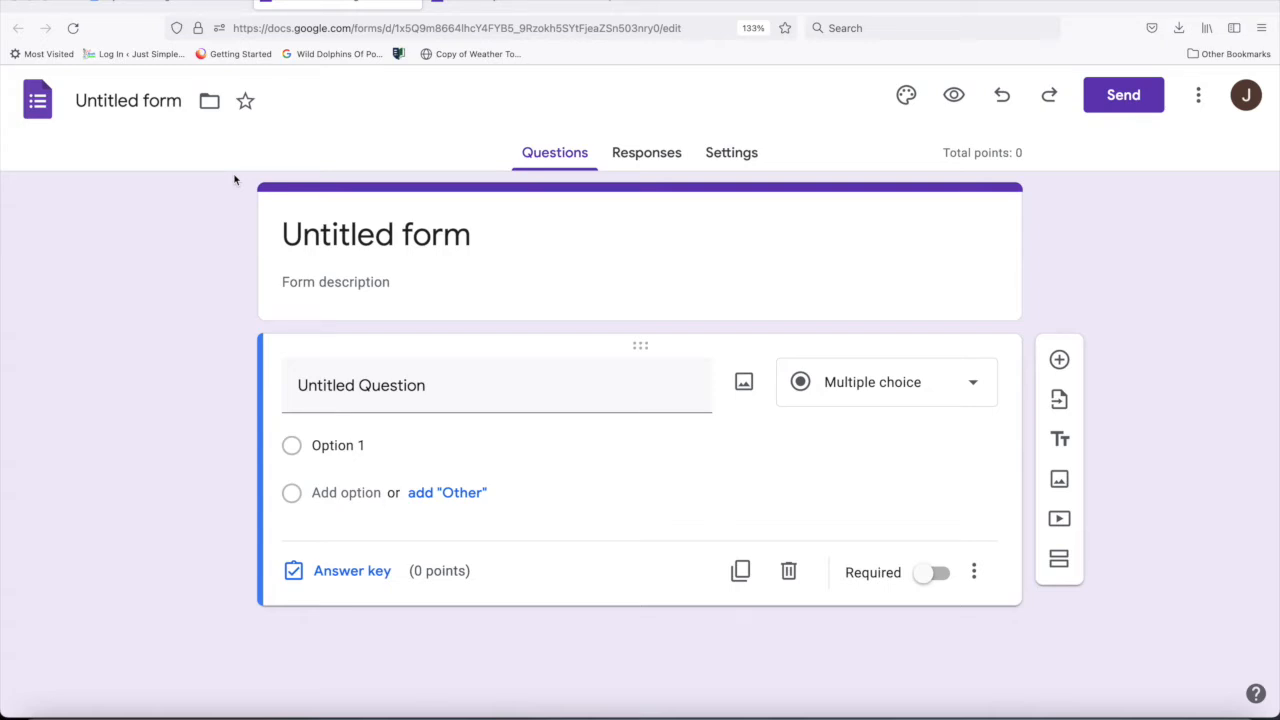
click(180, 101)
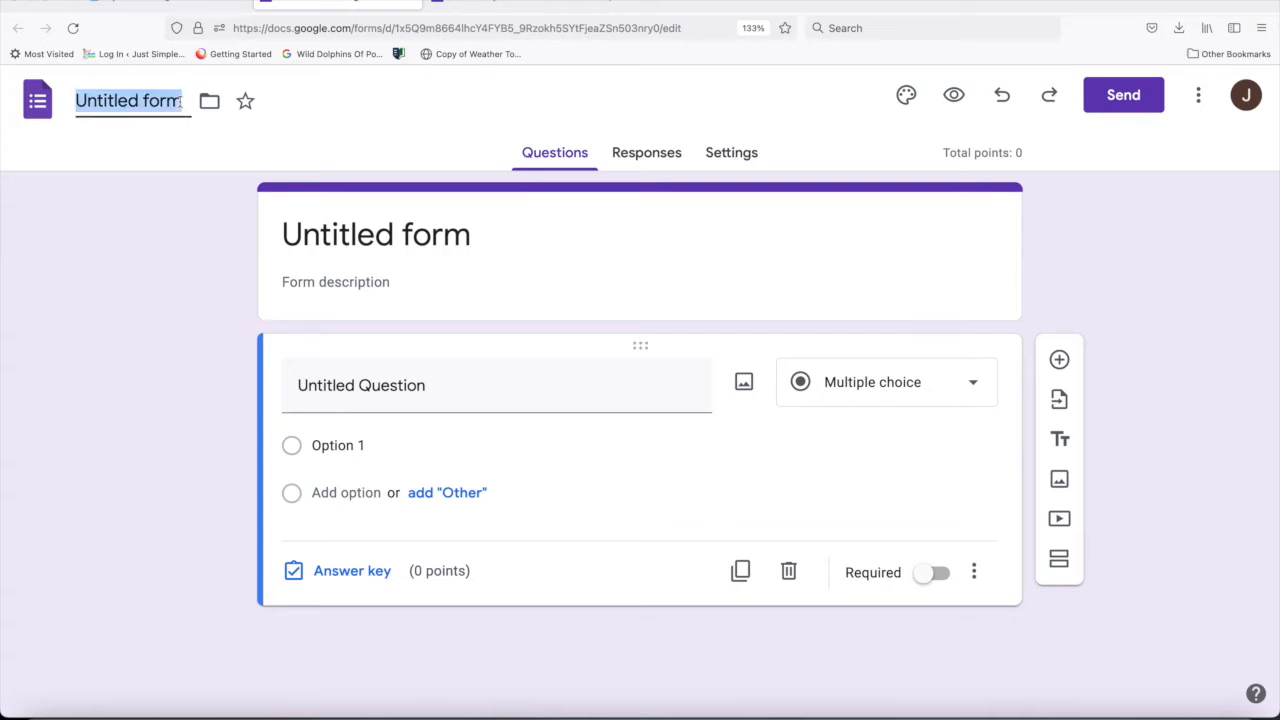
text(Math Quiz)
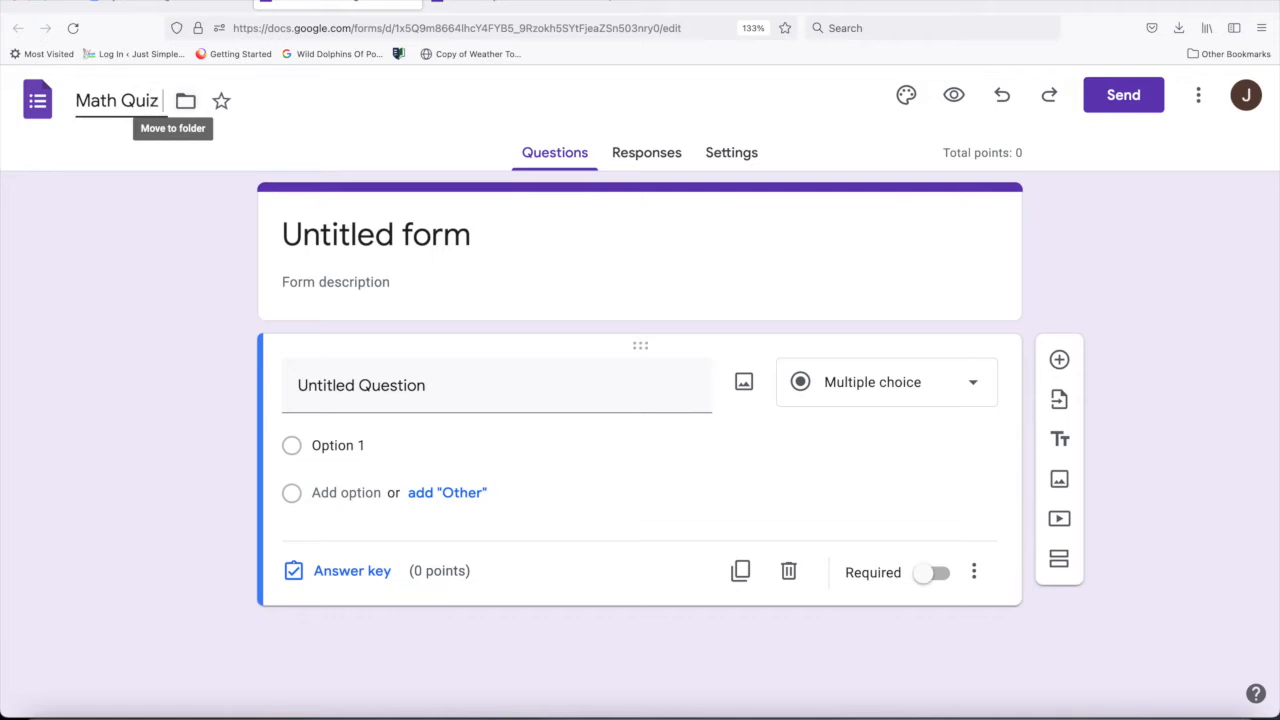
text( Unit 2)
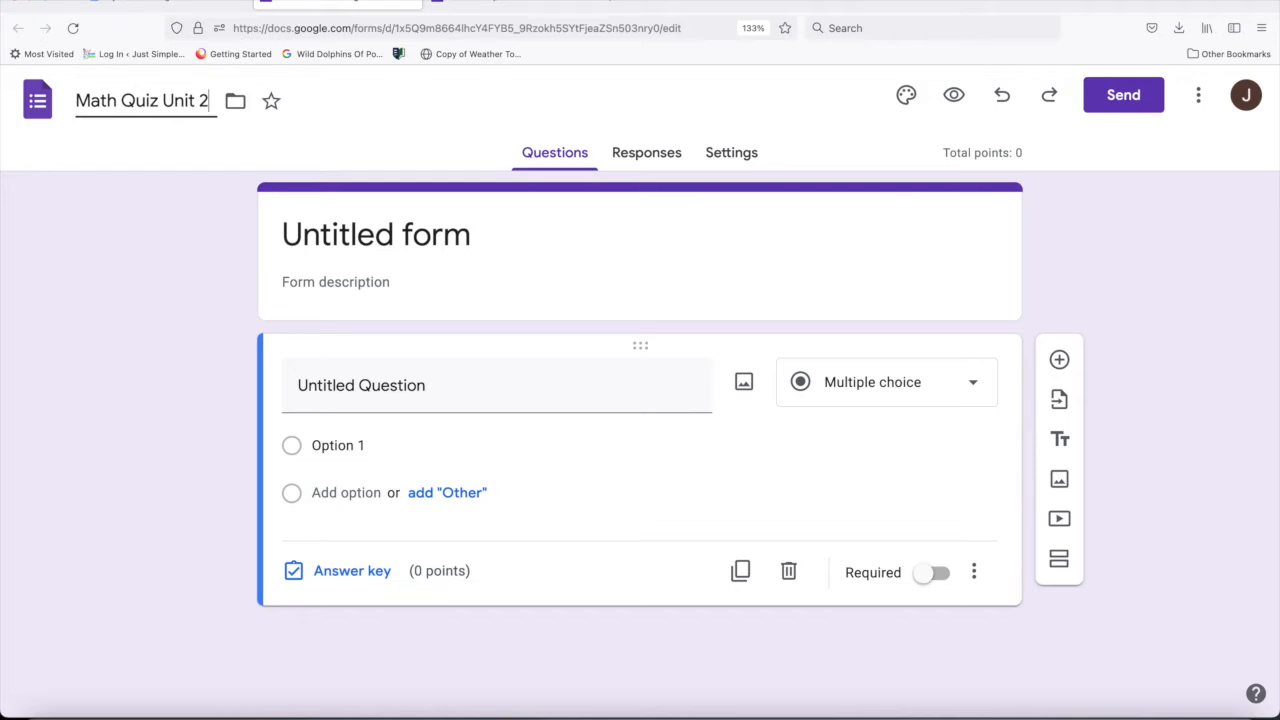
click(177, 141)
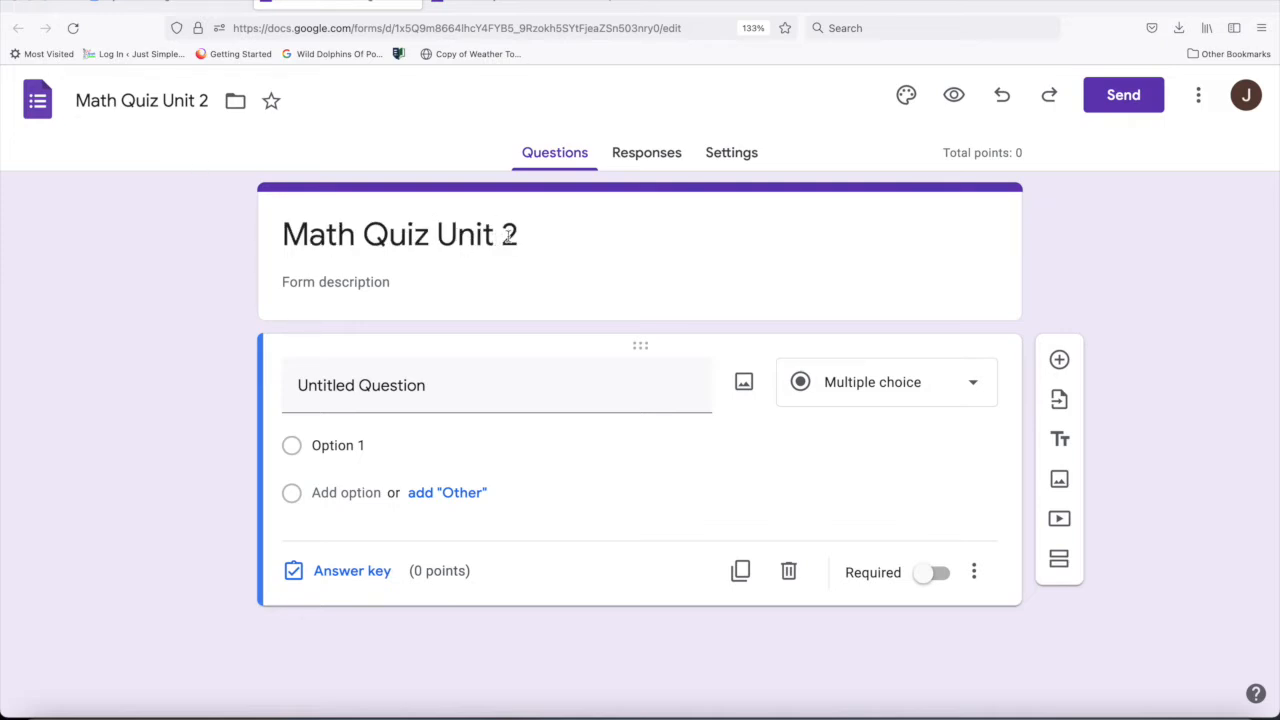
- Enter the form description "This quiz is about addition."
click(388, 280)
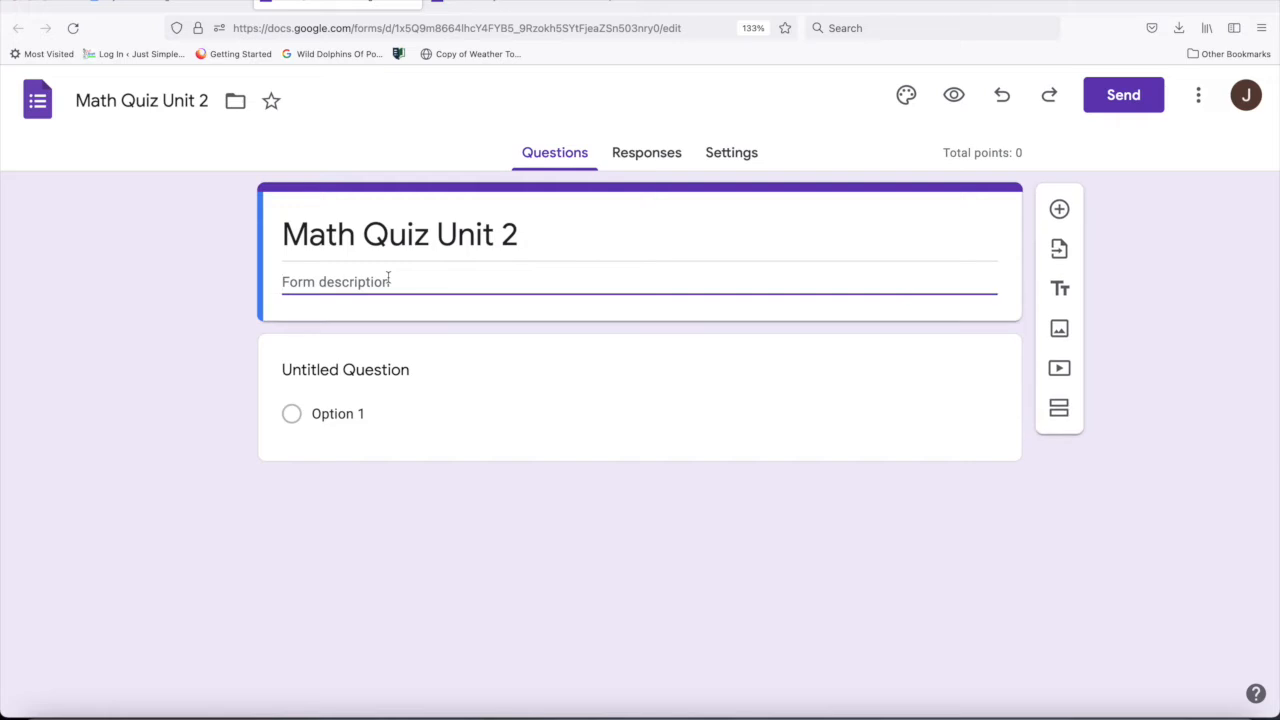
text(This qu)
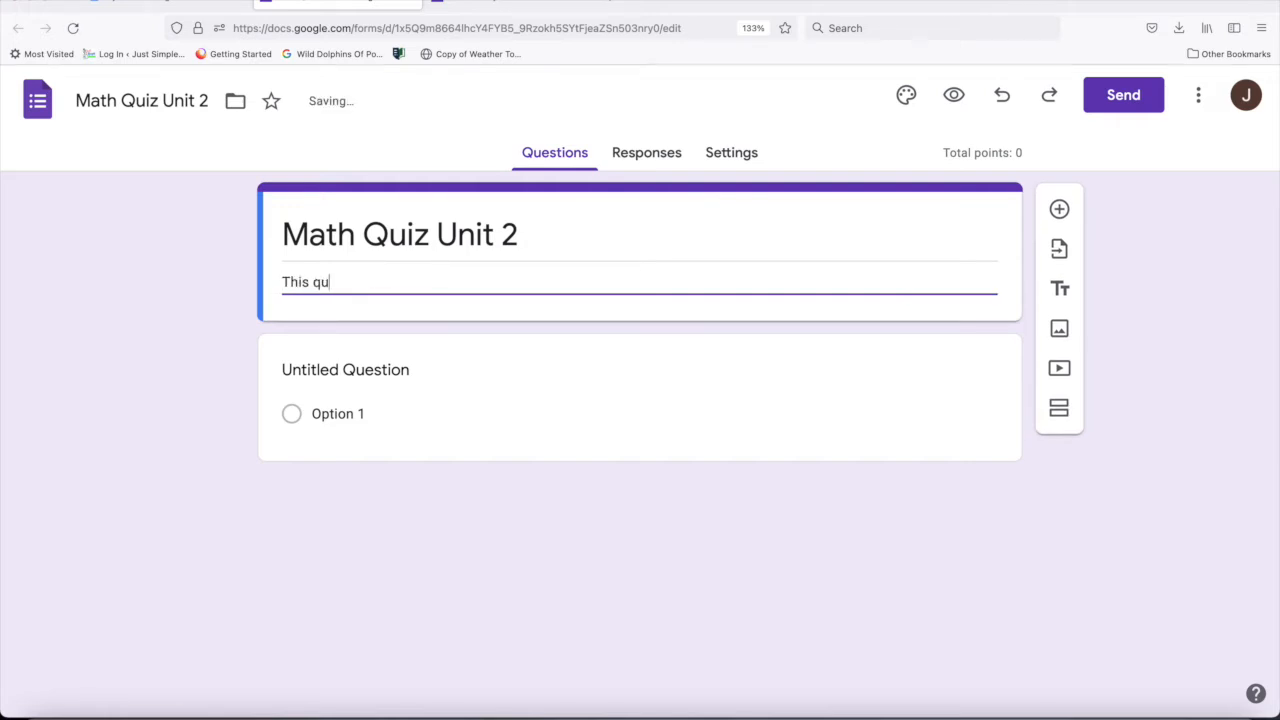
text(iz is about addition.)
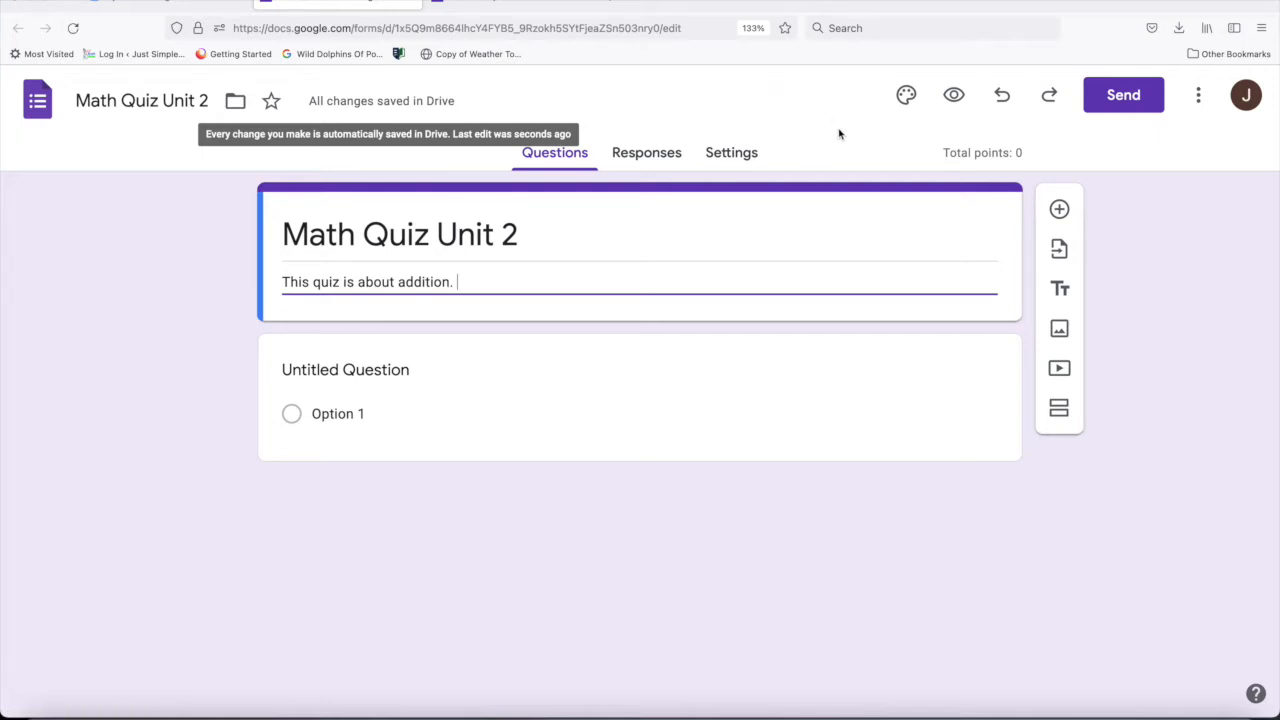
- Open the theme options, try the light blue and red theme colors, and settle on the medium blue
click(905, 97)
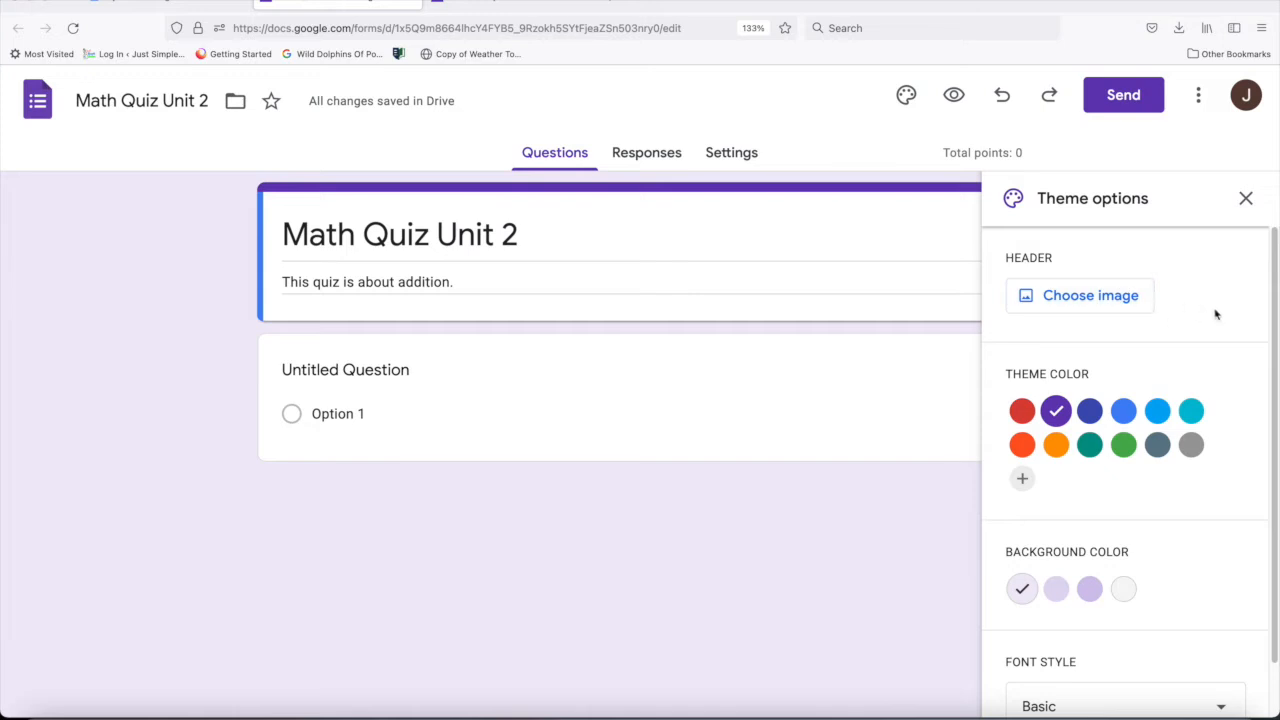
click(1158, 412)
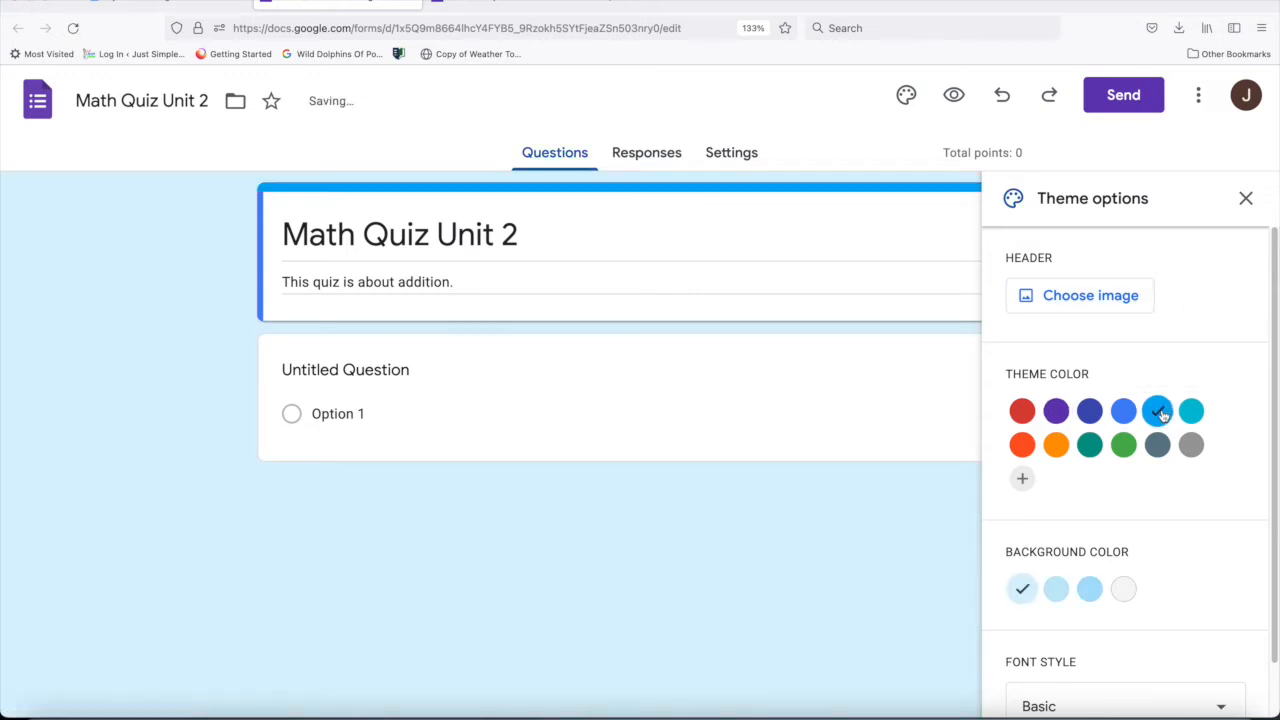
click(1022, 412)
click(1121, 412)
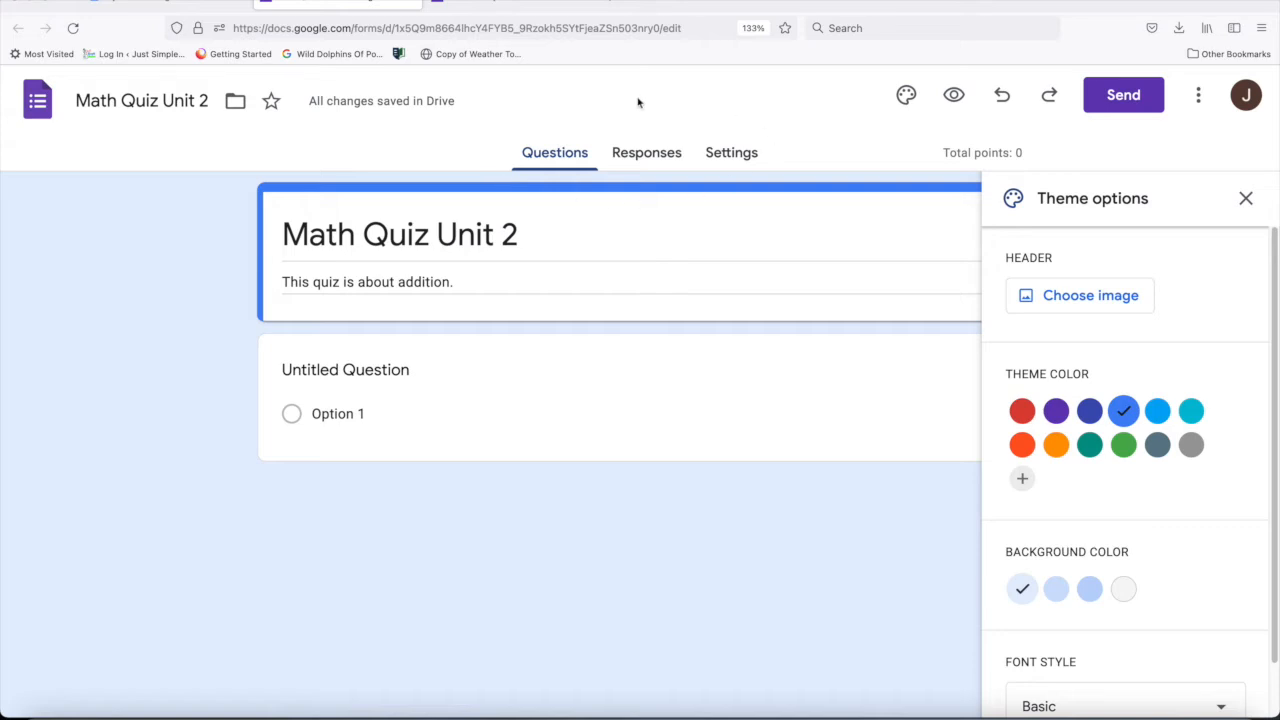
- Insert the Work and School header image of an insect on a pink flower with a teal background
click(1071, 297)
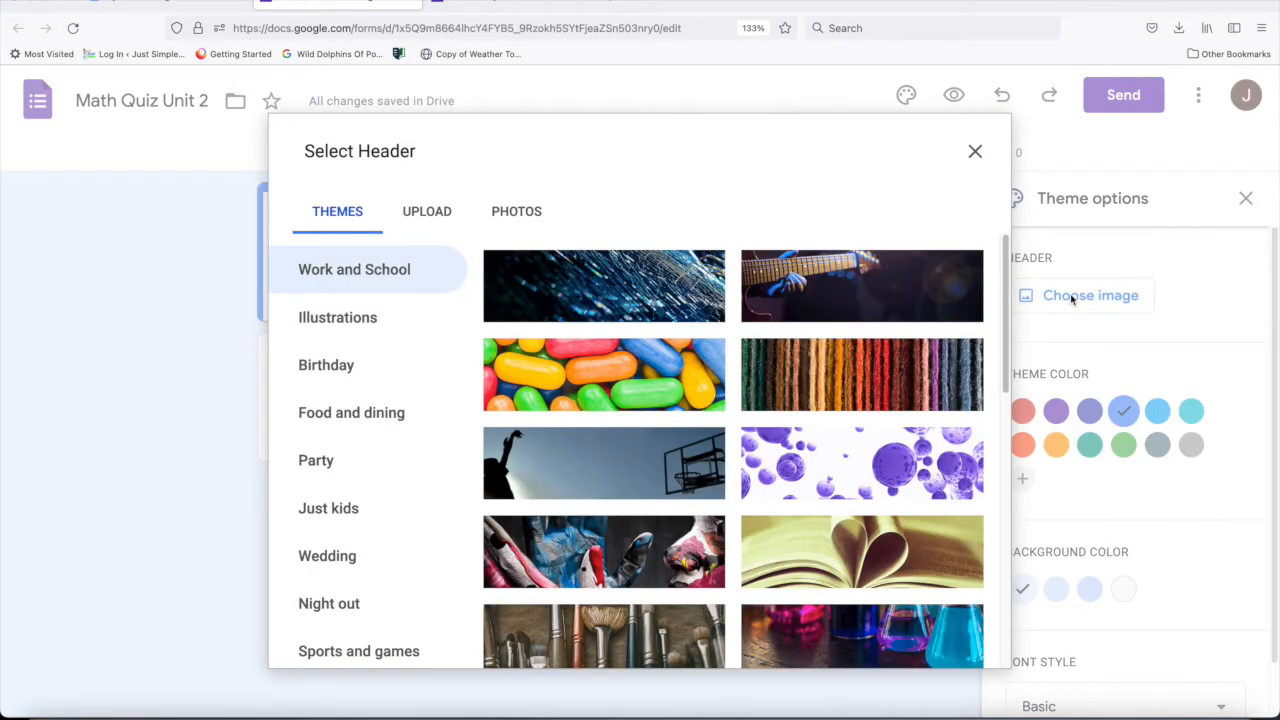
scroll(1003, 347, down, 3)
drag(1003, 347, 1005, 551)
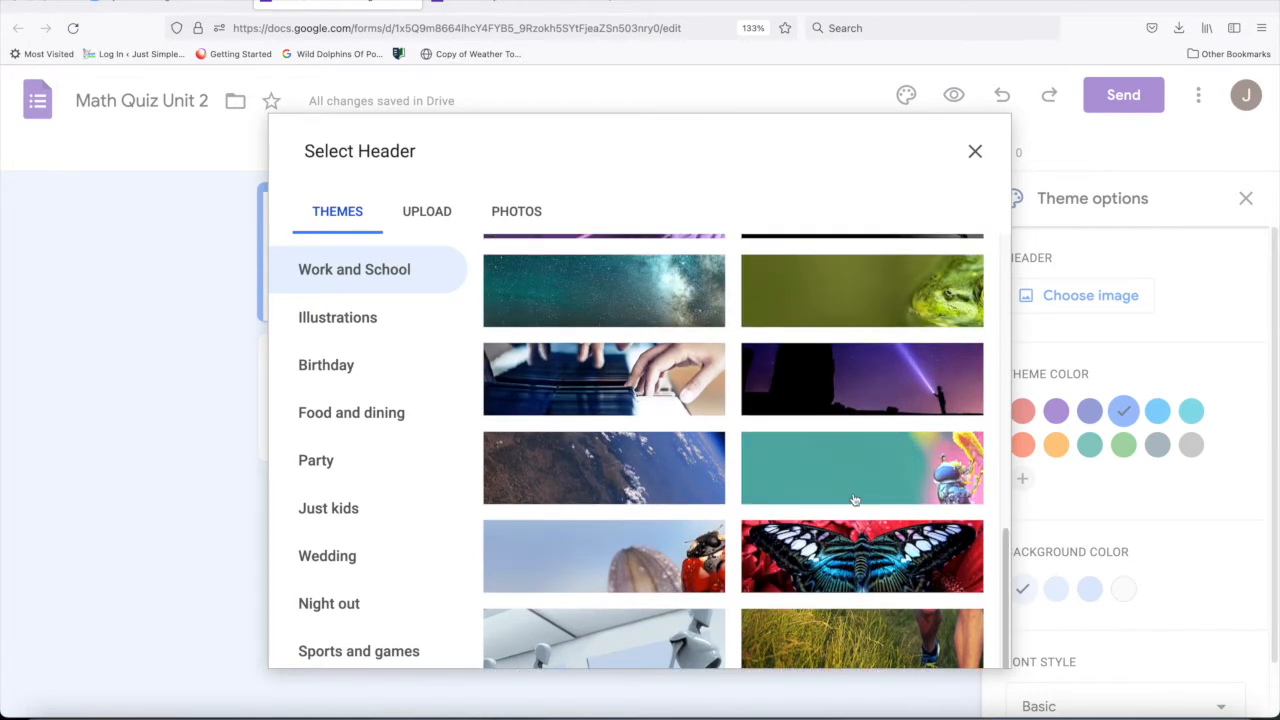
click(855, 500)
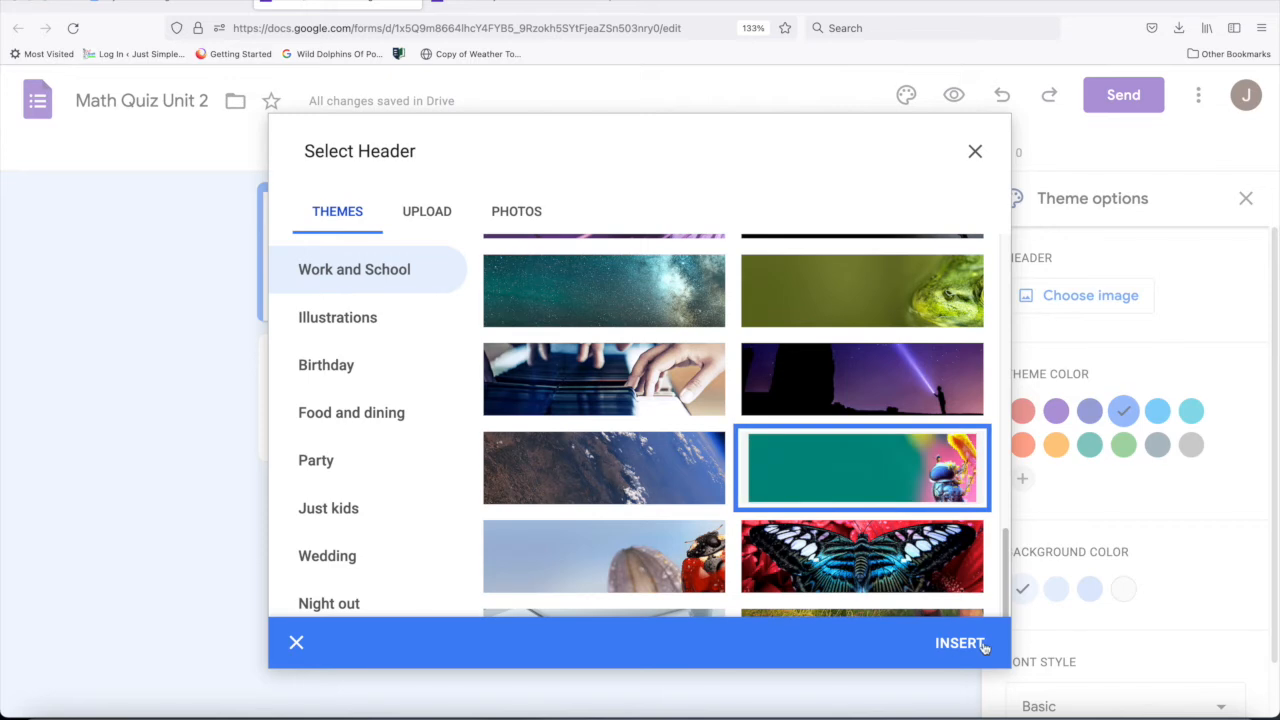
click(960, 643)
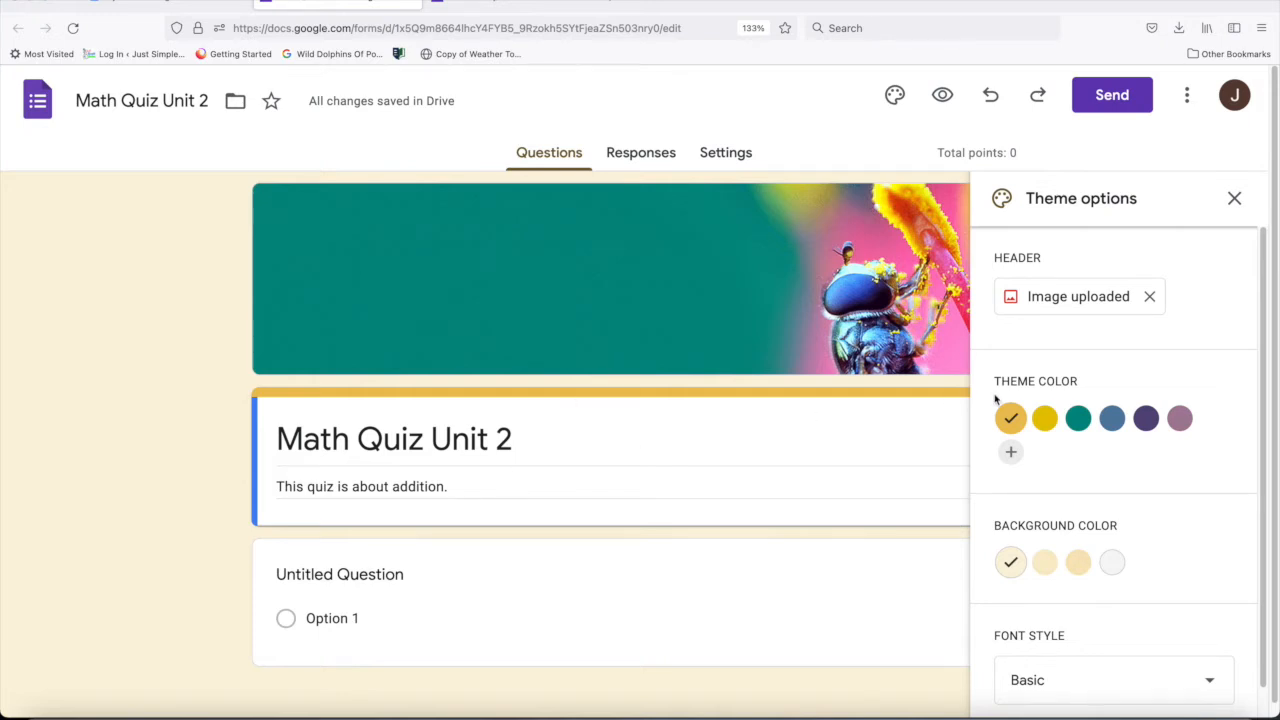
- Set the form's font style to Playful and close the theme options
click(1010, 454)
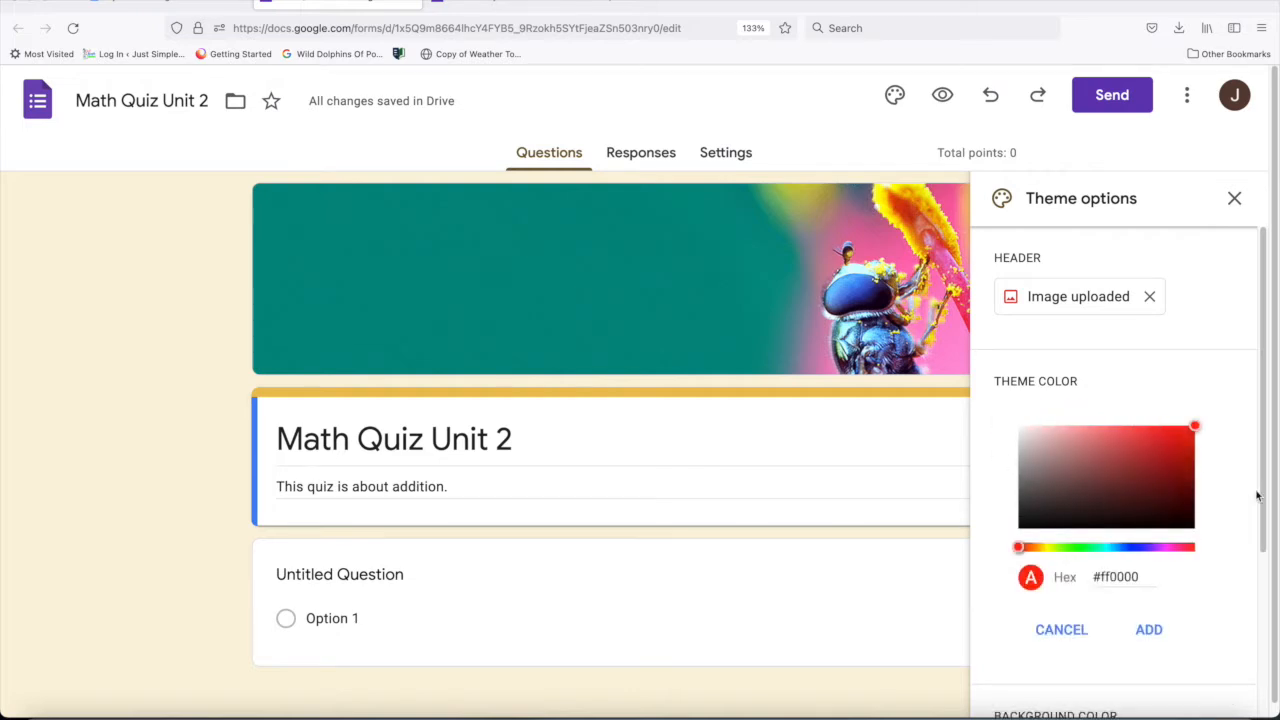
click(1056, 632)
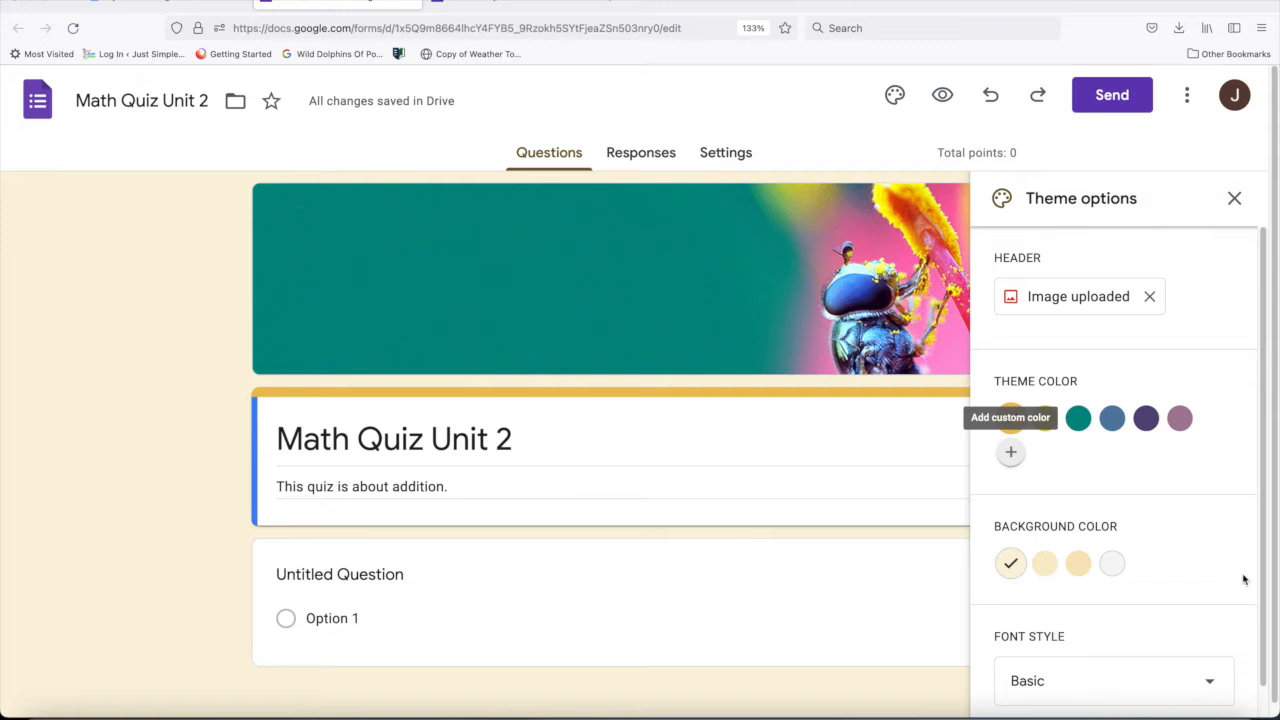
drag(1261, 549, 1261, 585)
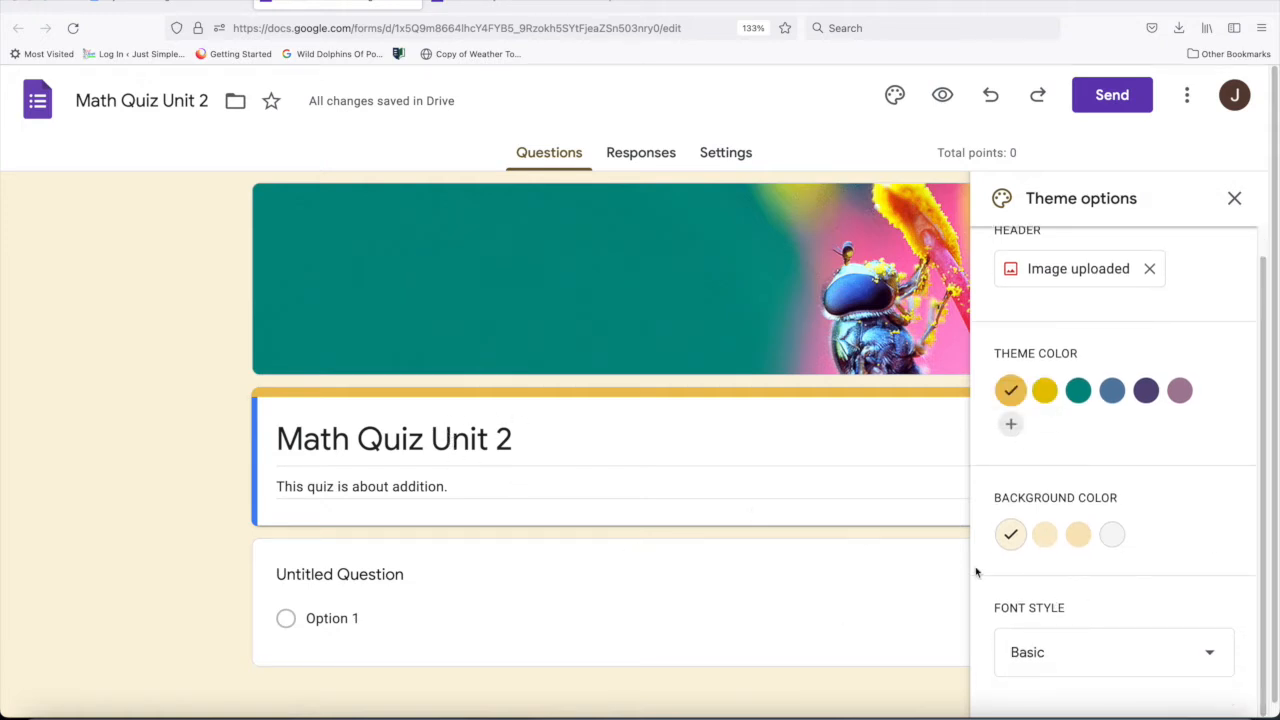
click(1210, 658)
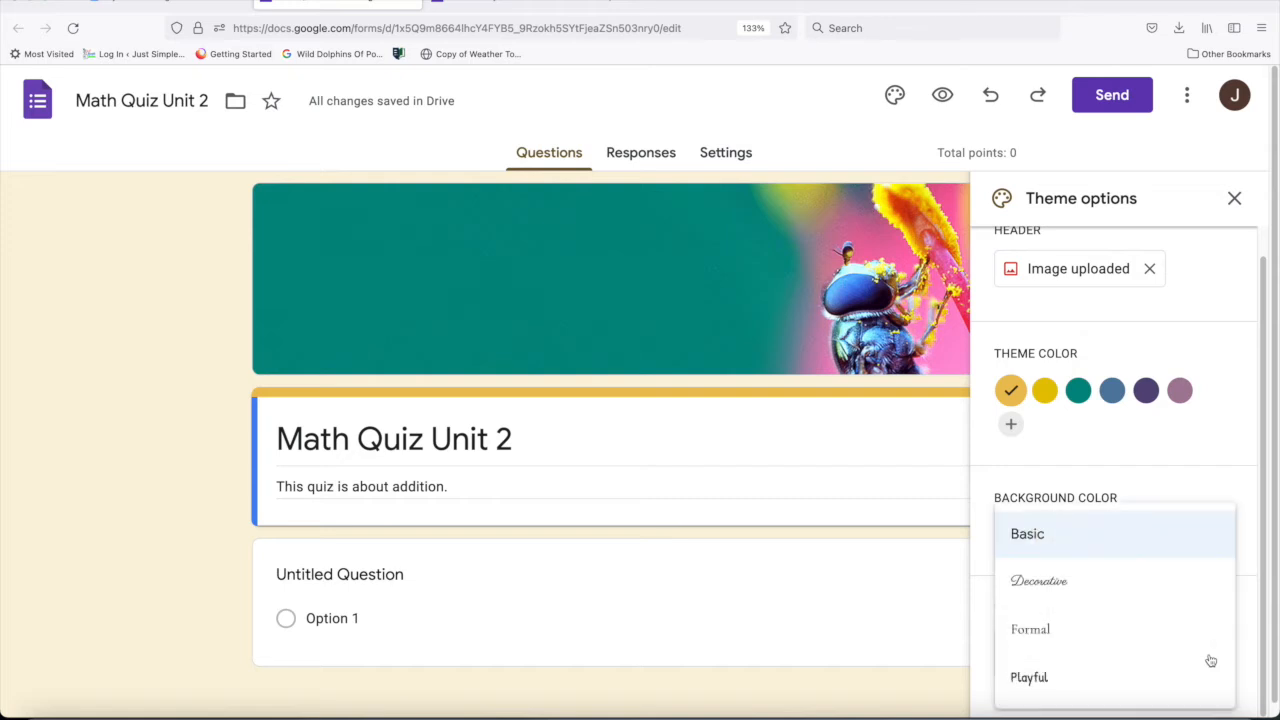
click(1084, 678)
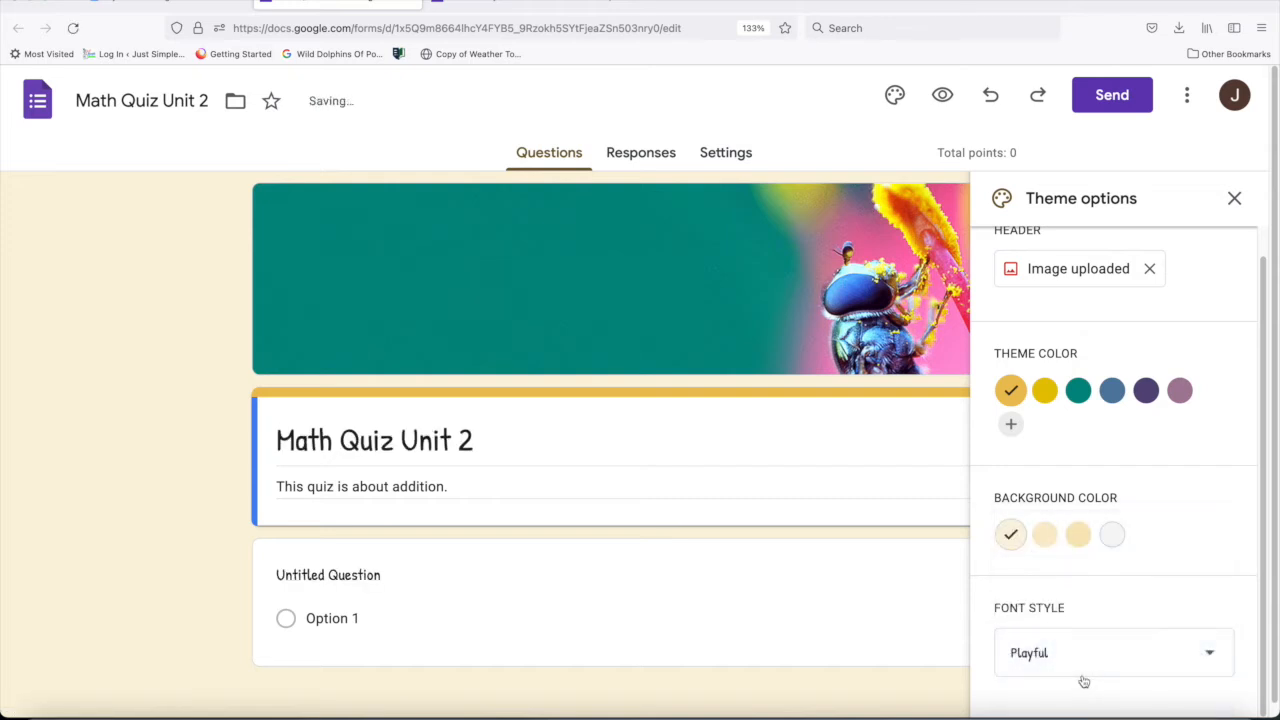
click(1210, 652)
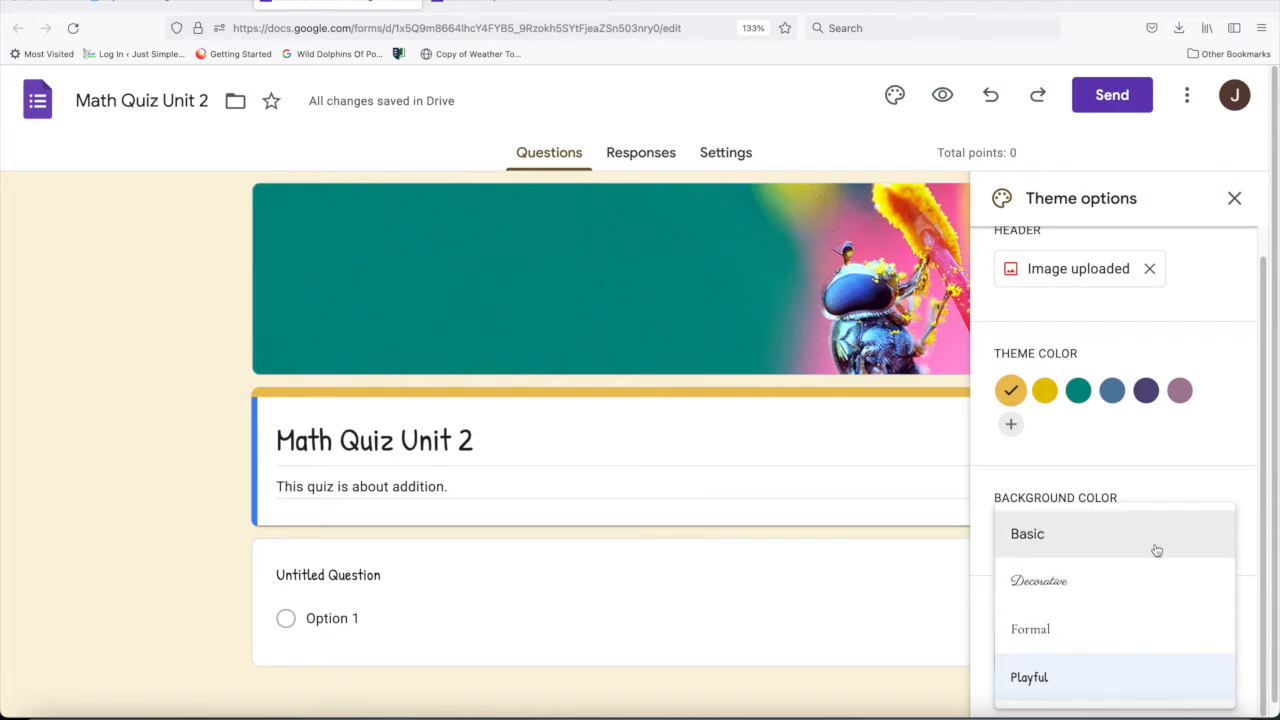
click(1050, 680)
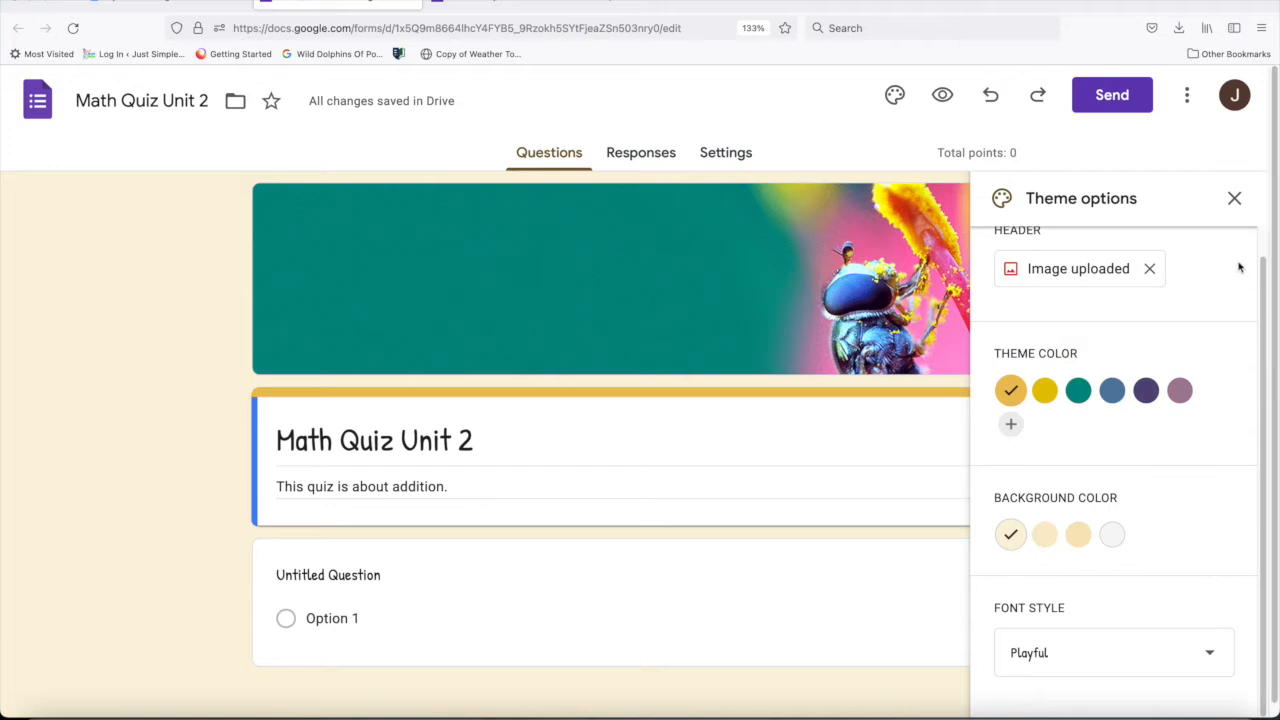
click(1234, 198)
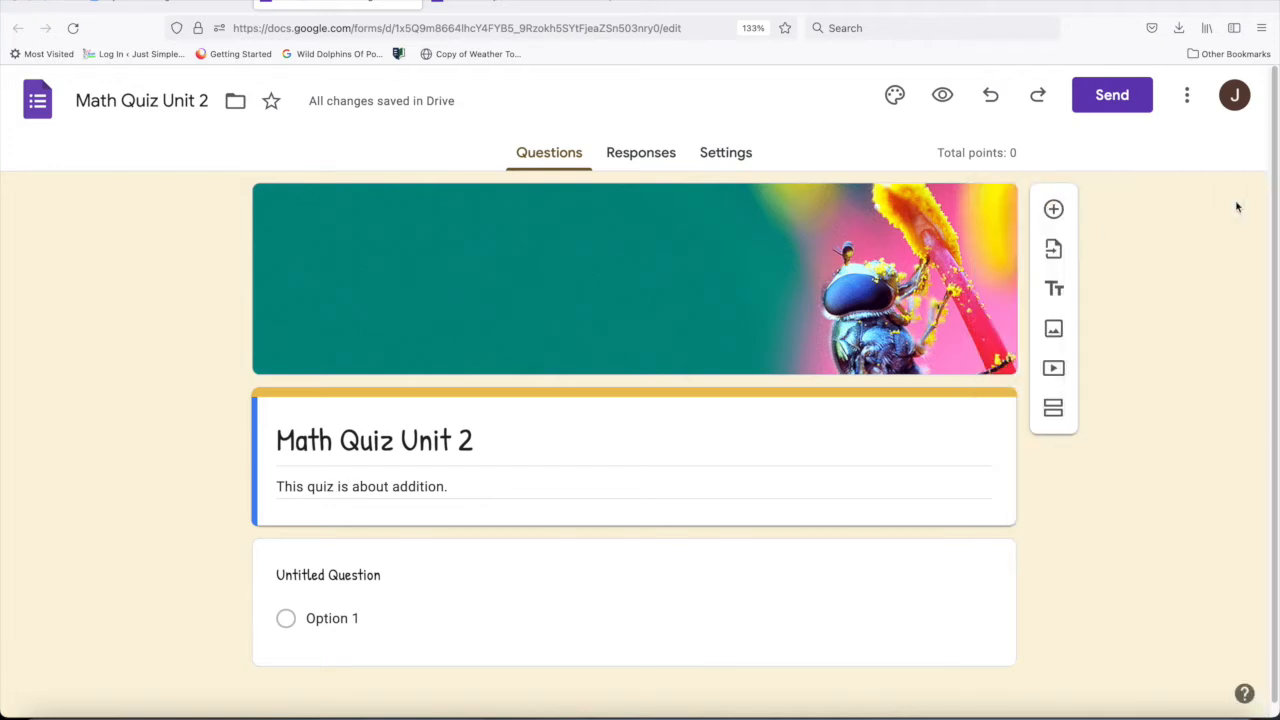
- Preview the quiz as respondents see it, and return to the form editor
click(943, 97)
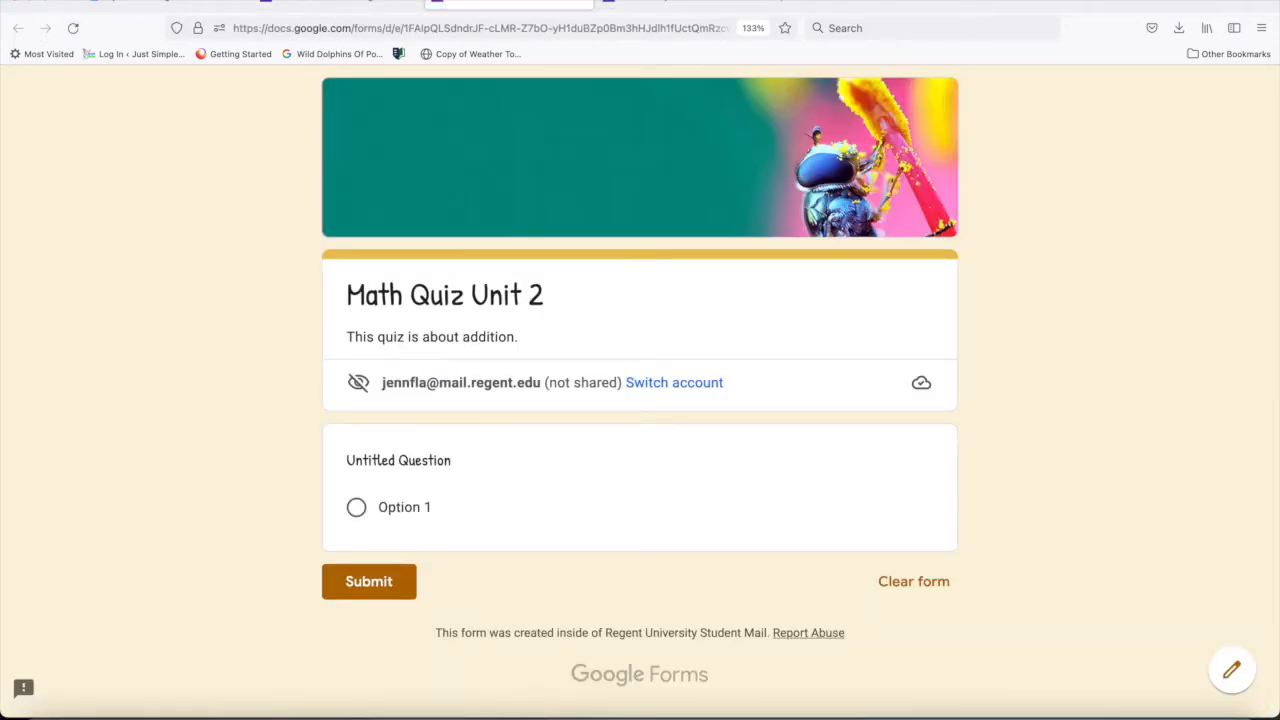
click(580, 6)
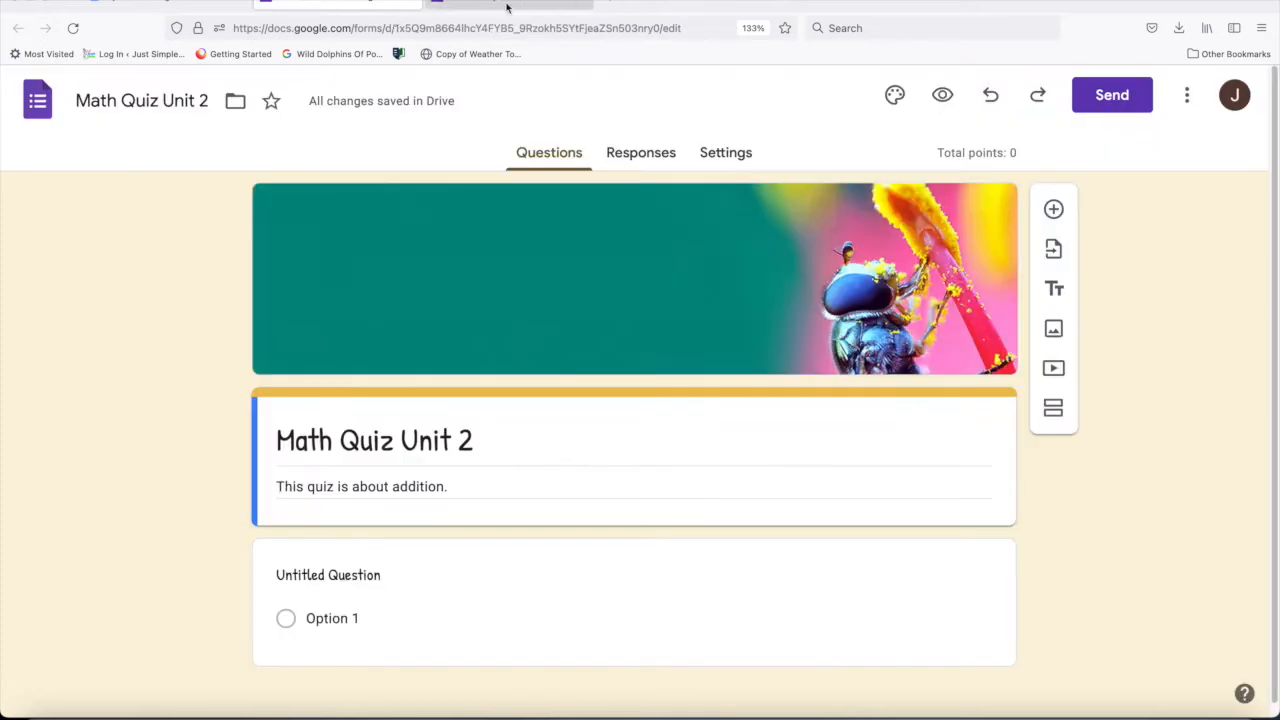
- Enter "What is 2 + 2?" as the first question's text, keeping the Multiple choice type
click(346, 580)
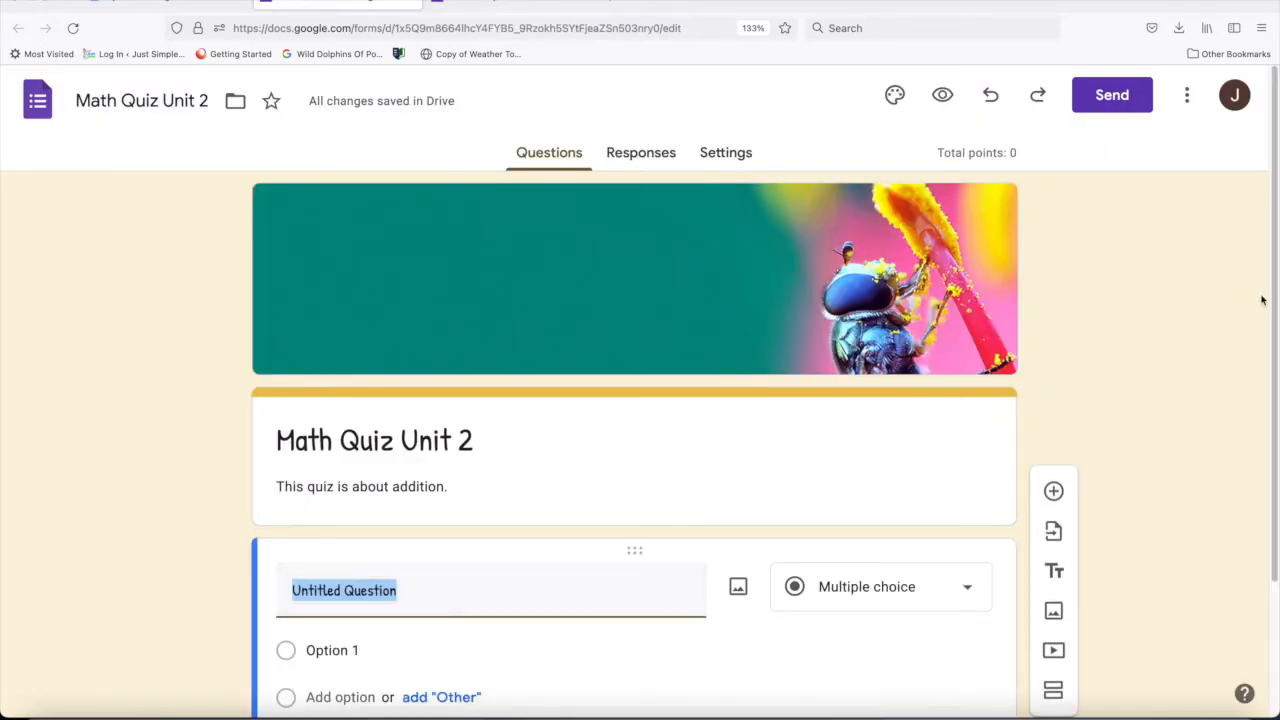
scroll(1260, 490, down, 3)
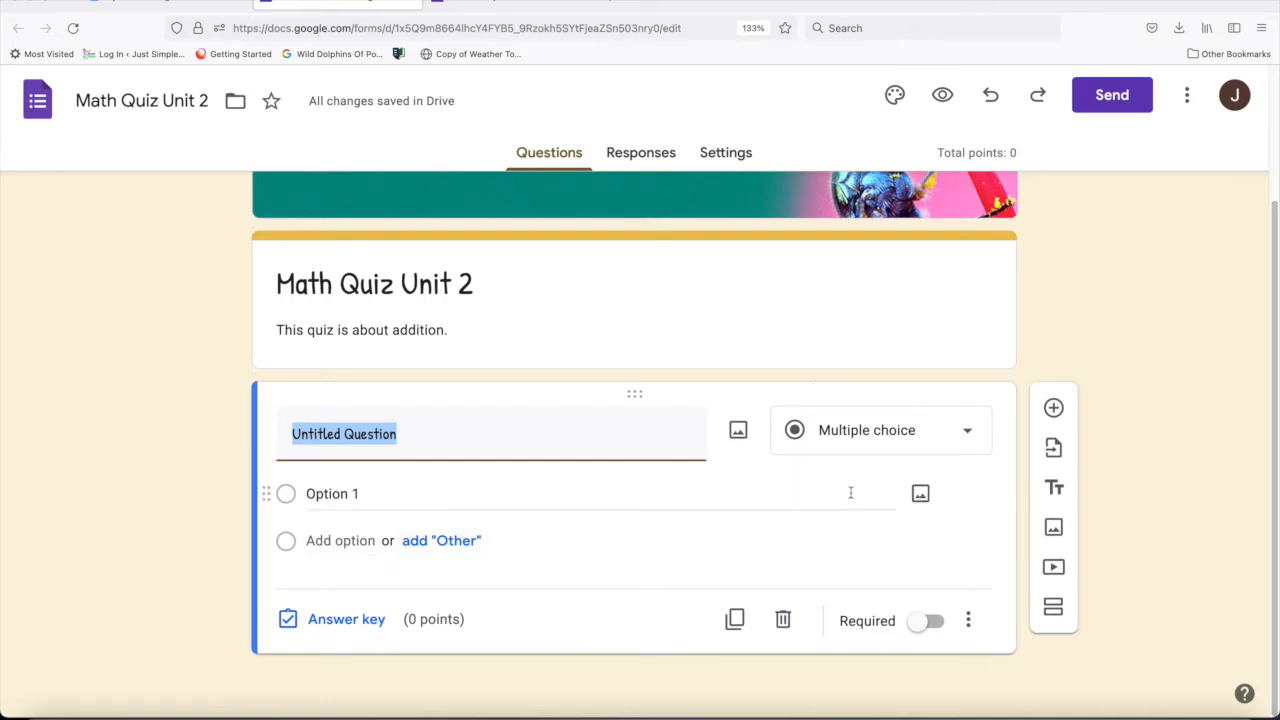
click(968, 436)
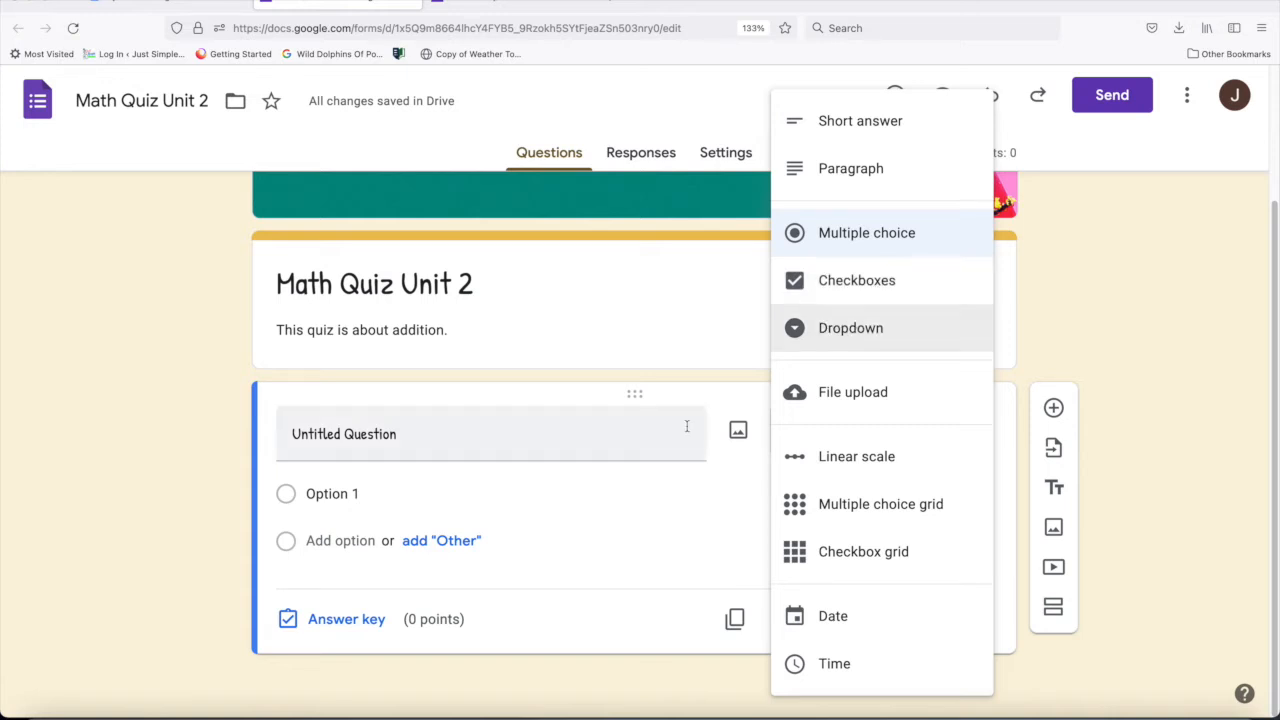
click(406, 434)
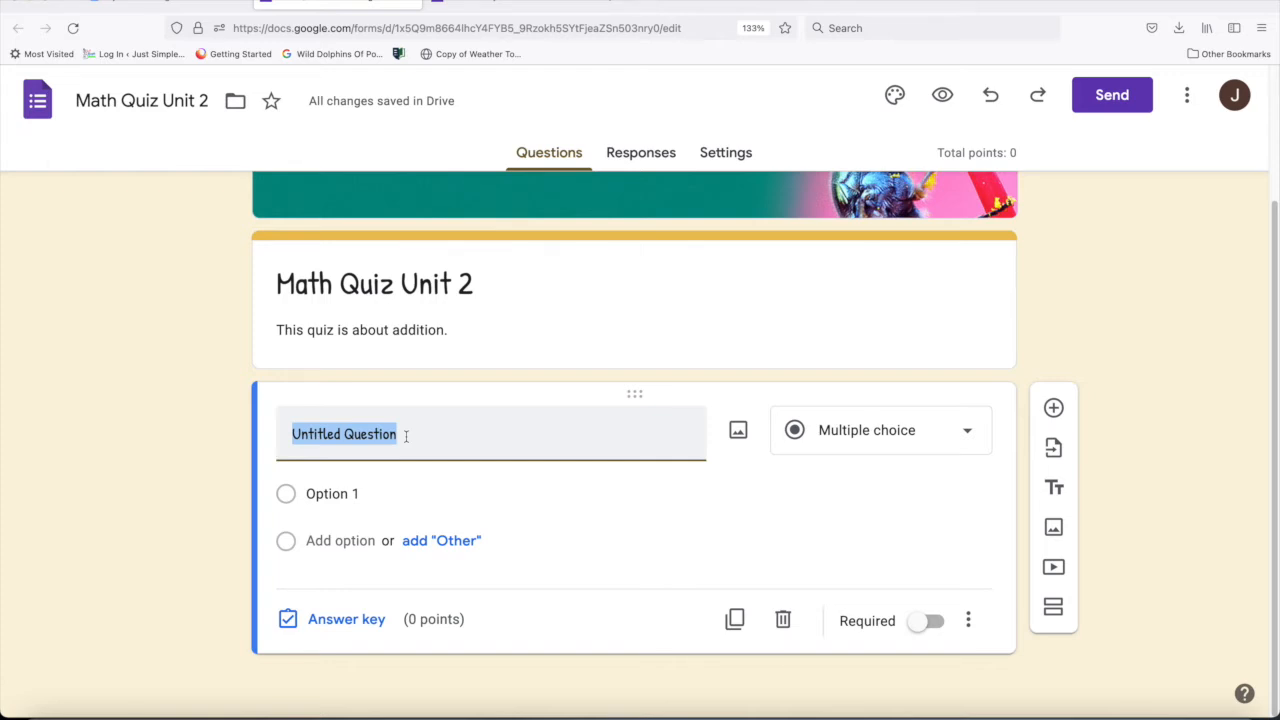
text(What )
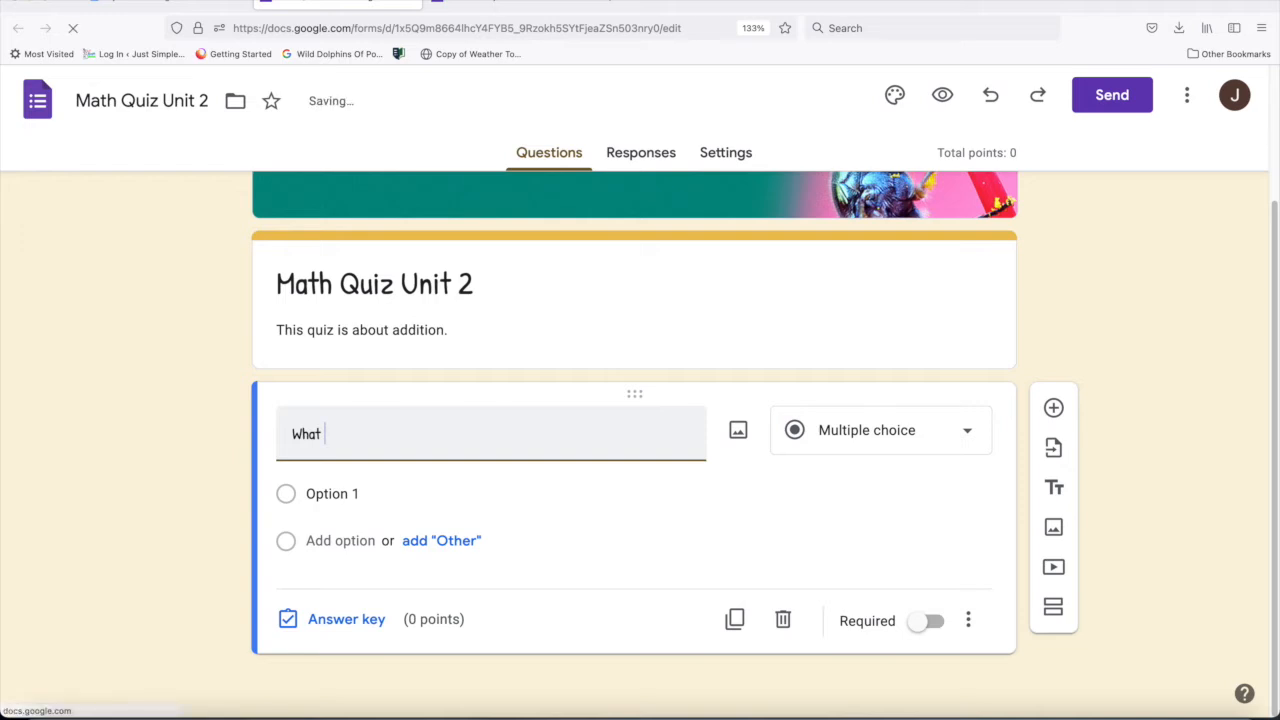
text(is 2 + 2?)
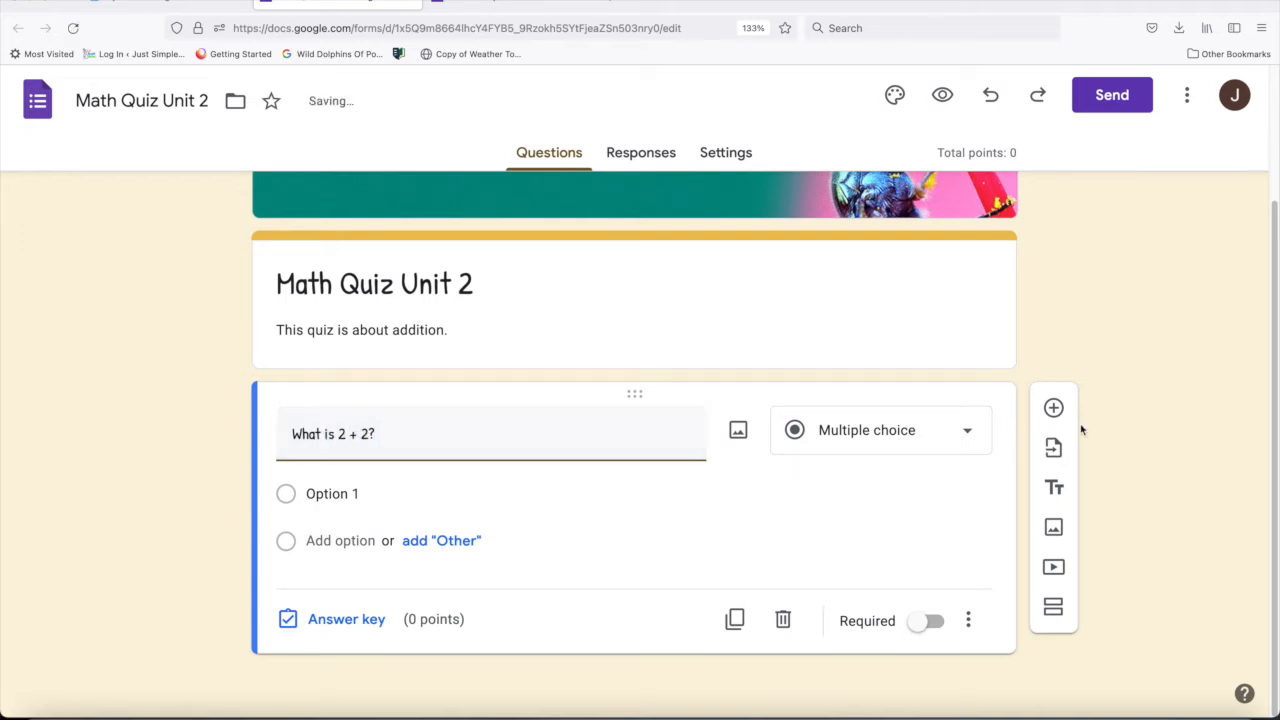
- Insert the first result row's domino image with two and four dots into the question, using a Google image search for "2+2=4"
click(738, 431)
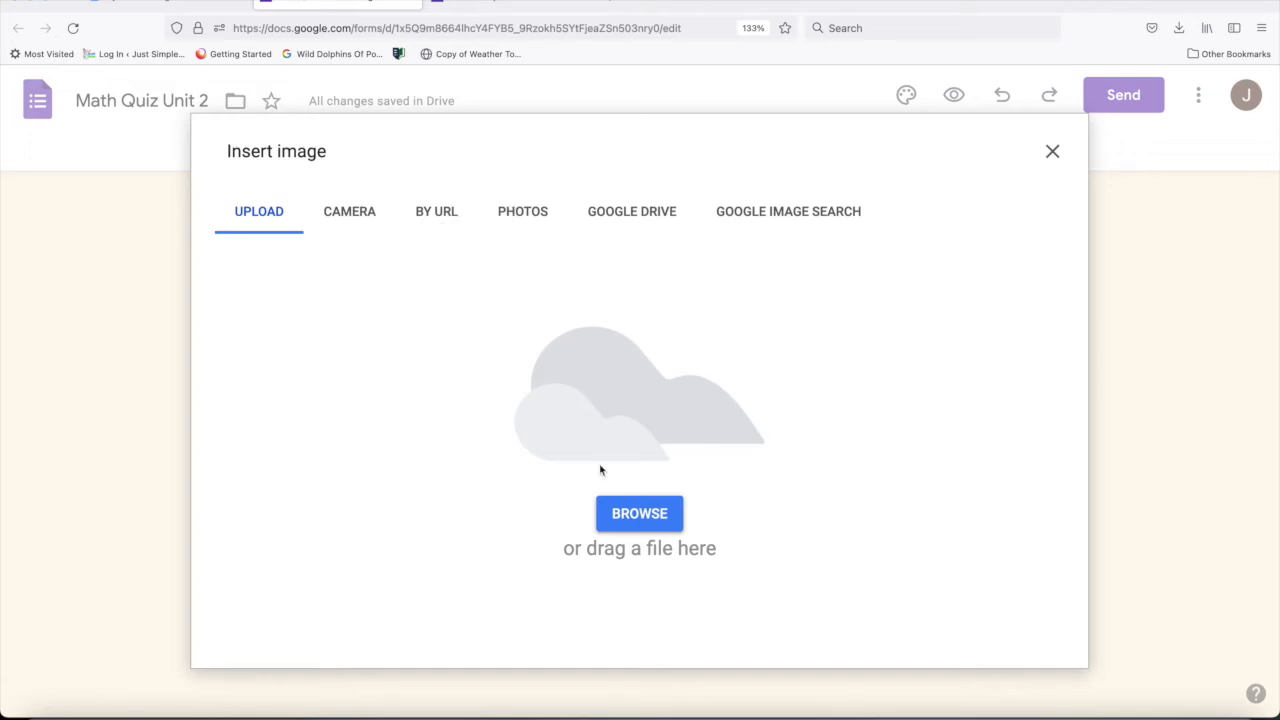
click(800, 214)
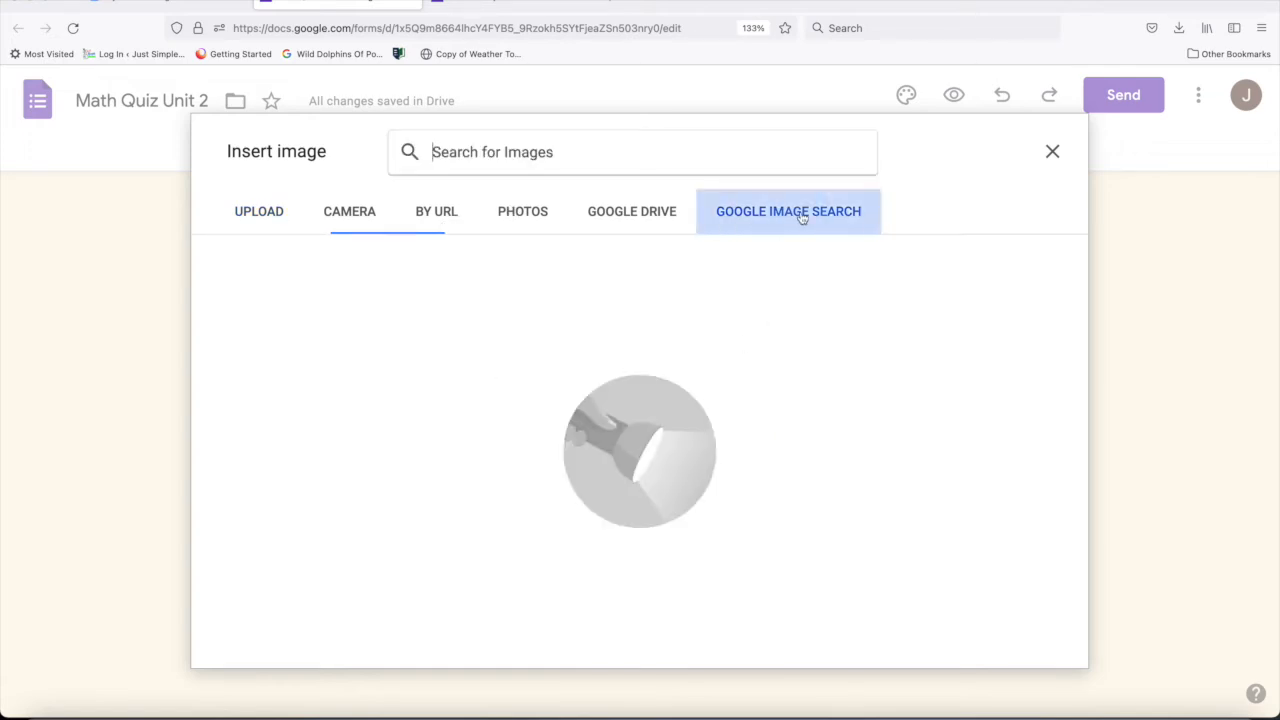
click(651, 154)
text(2+2)
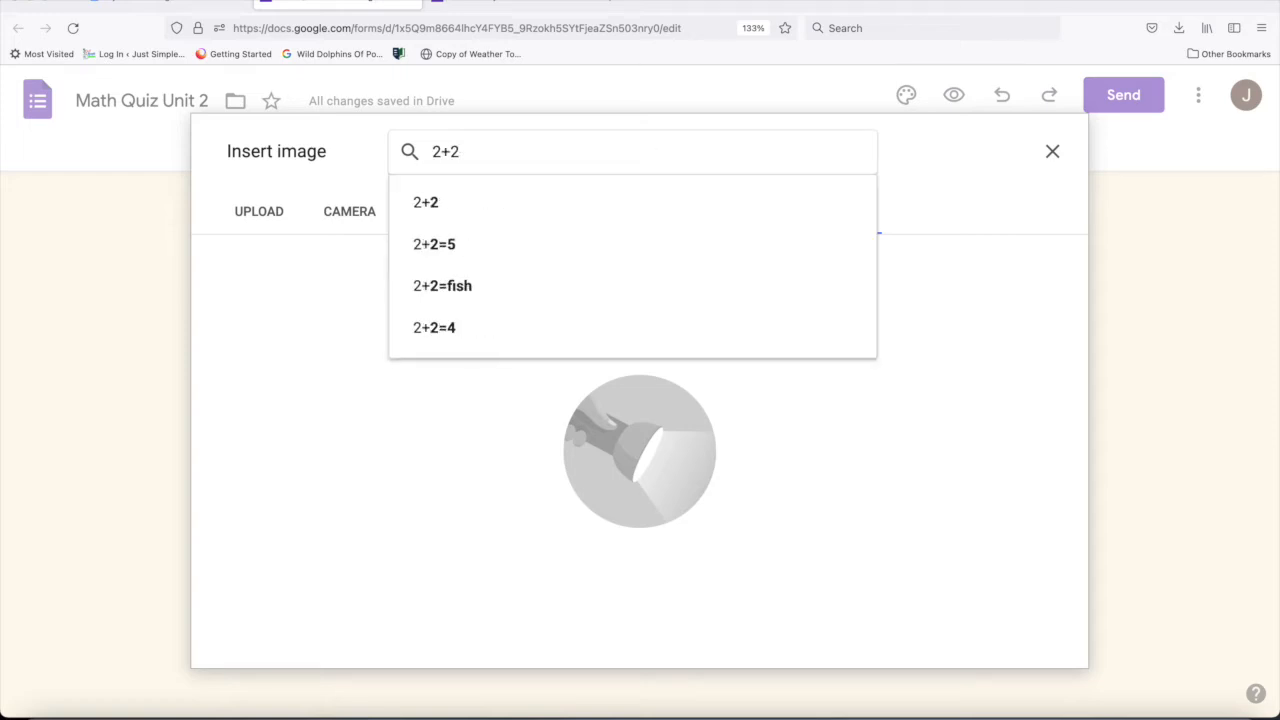
click(503, 328)
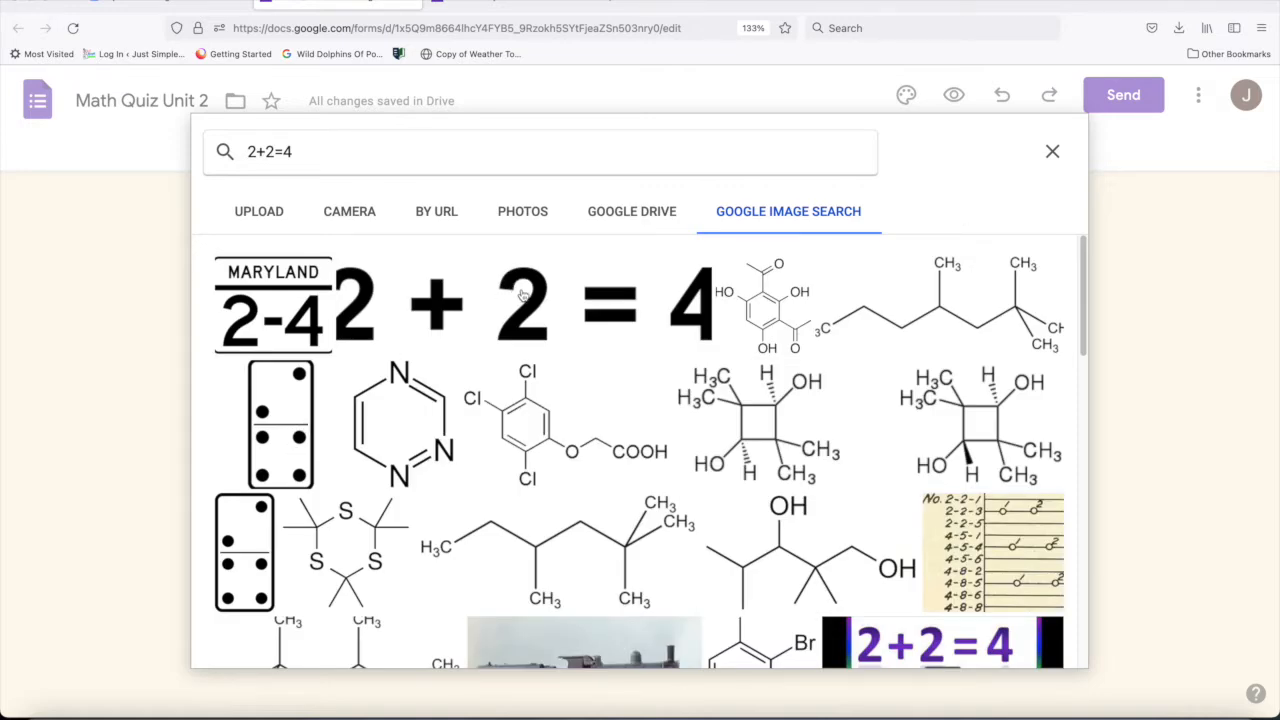
click(287, 415)
click(1050, 645)
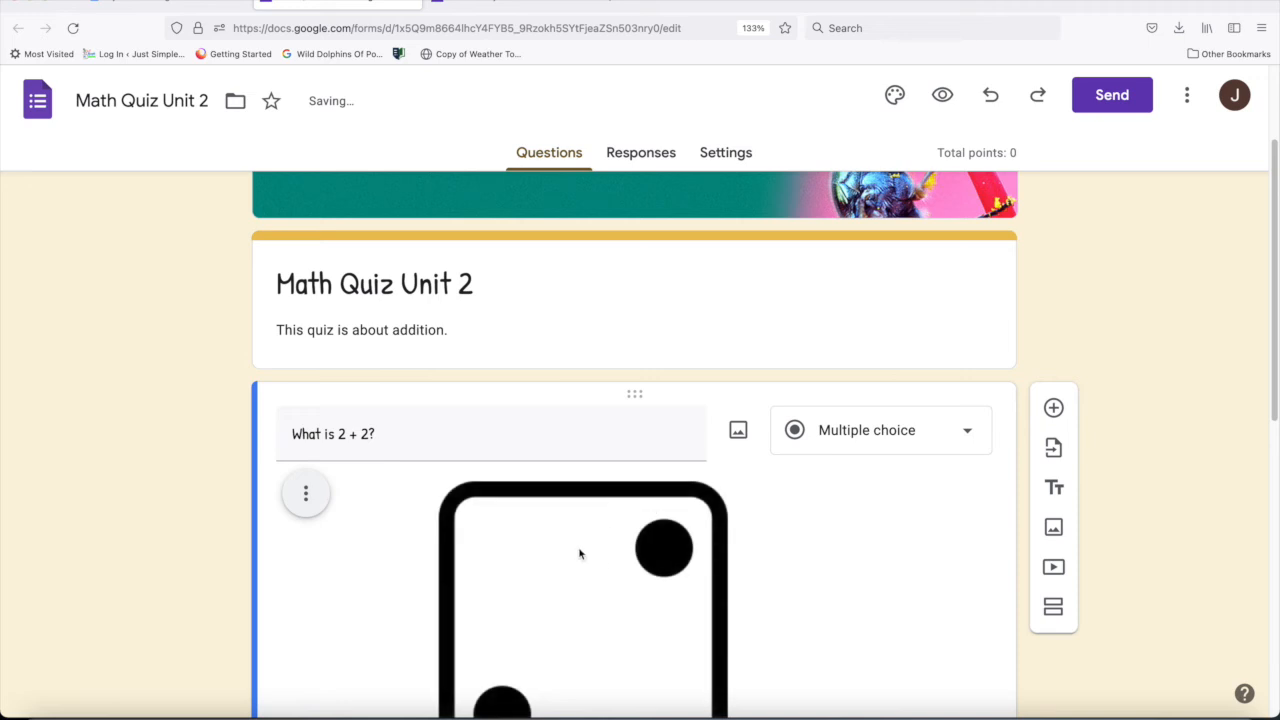
- Change the question text to "What is 4+ 2" to match the domino image
drag(1274, 250, 1208, 309)
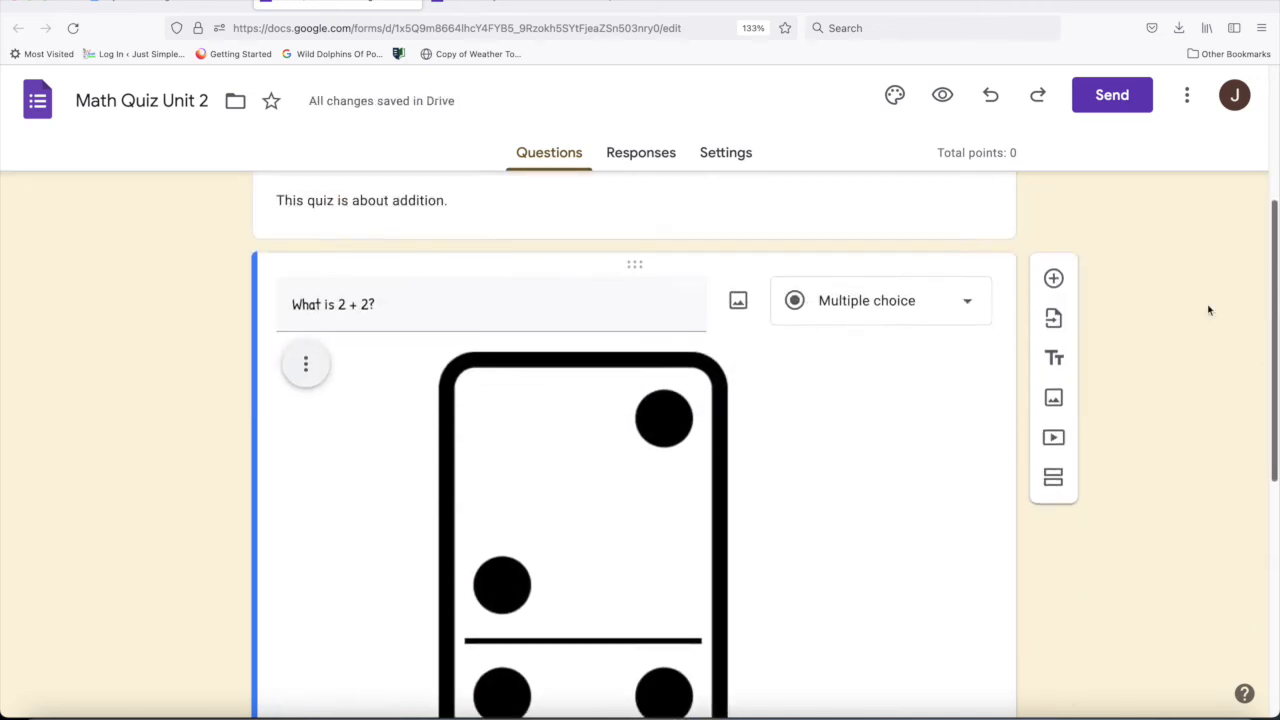
triple_click(378, 296)
click(378, 296)
key(BackSpace)
key(BackSpace)
key(BackSpace)
key(BackSpace)
text(4)
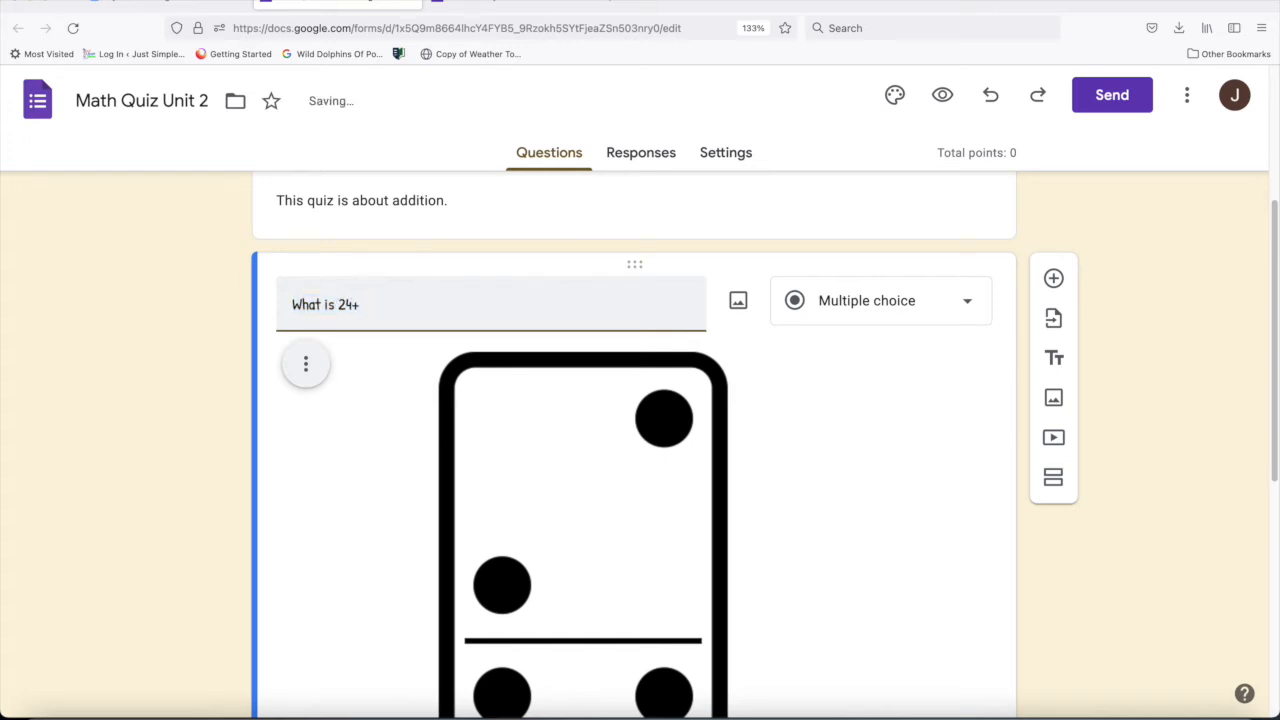
key(BackSpace)
key(BackSpace)
key(BackSpace)
key(BackSpace)
- Left-align the domino image in the question and deselect it
drag(1273, 233, 1270, 285)
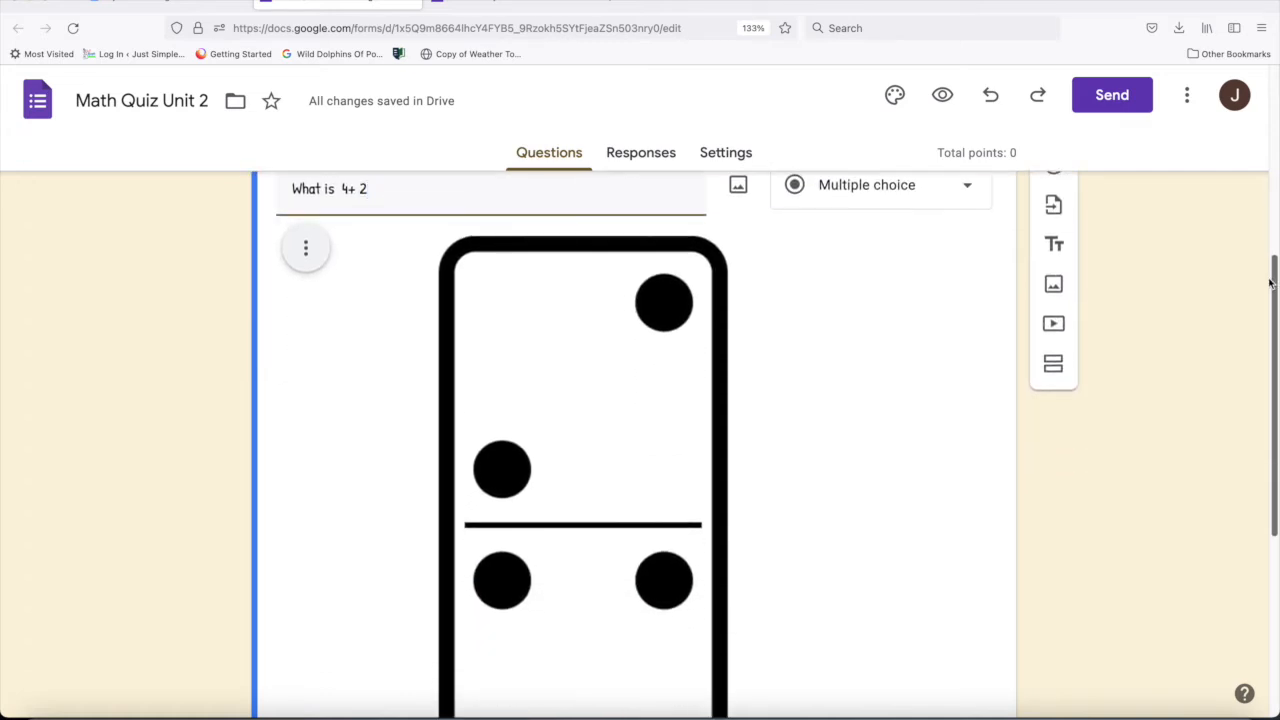
click(305, 250)
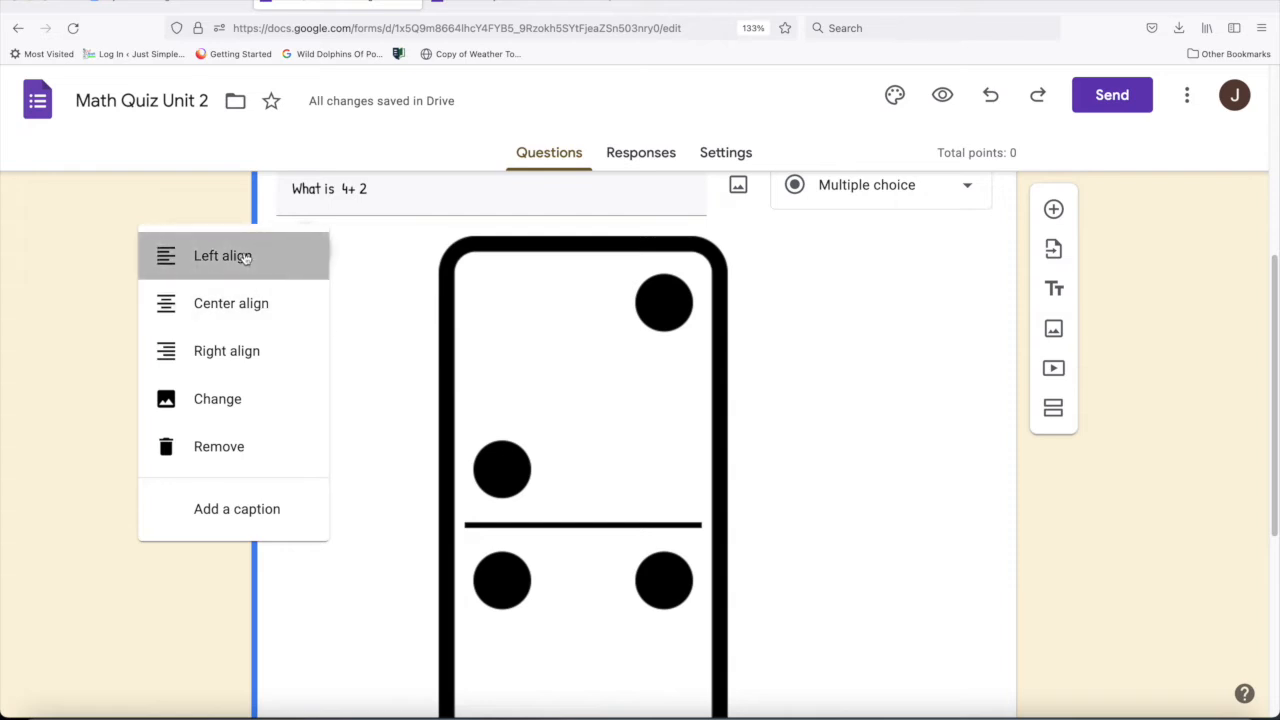
click(246, 256)
click(332, 253)
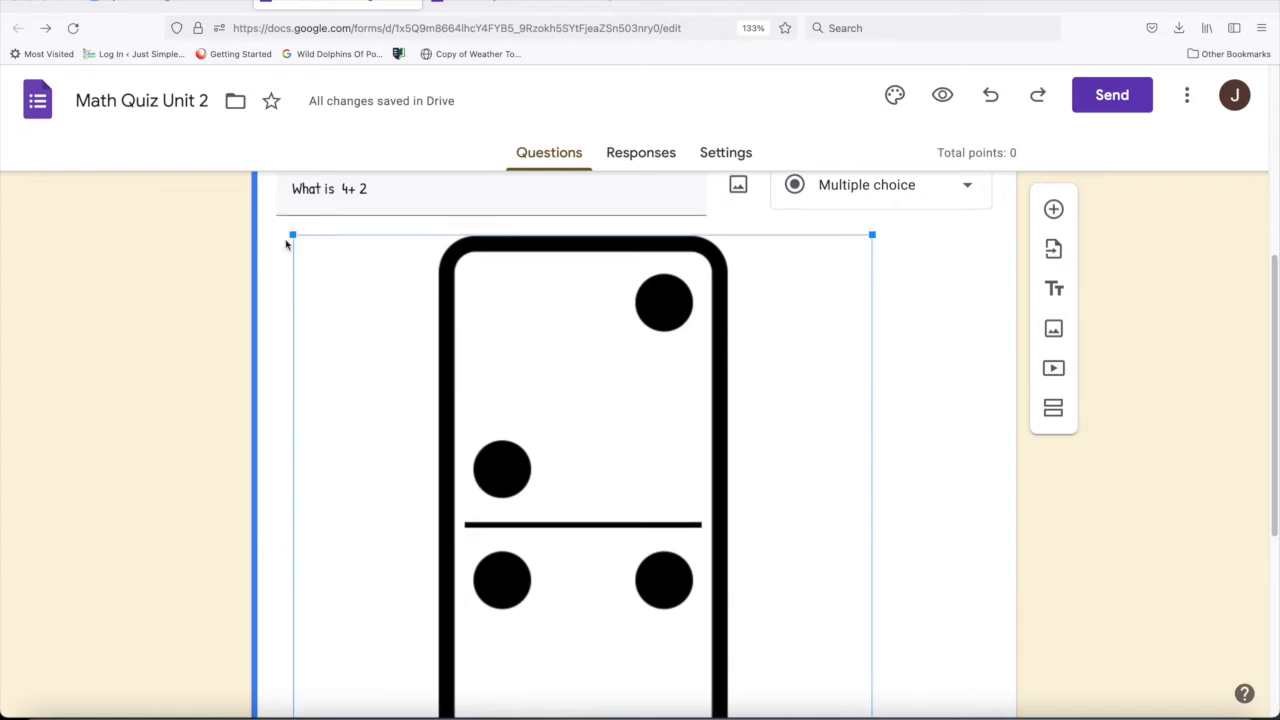
click(940, 266)
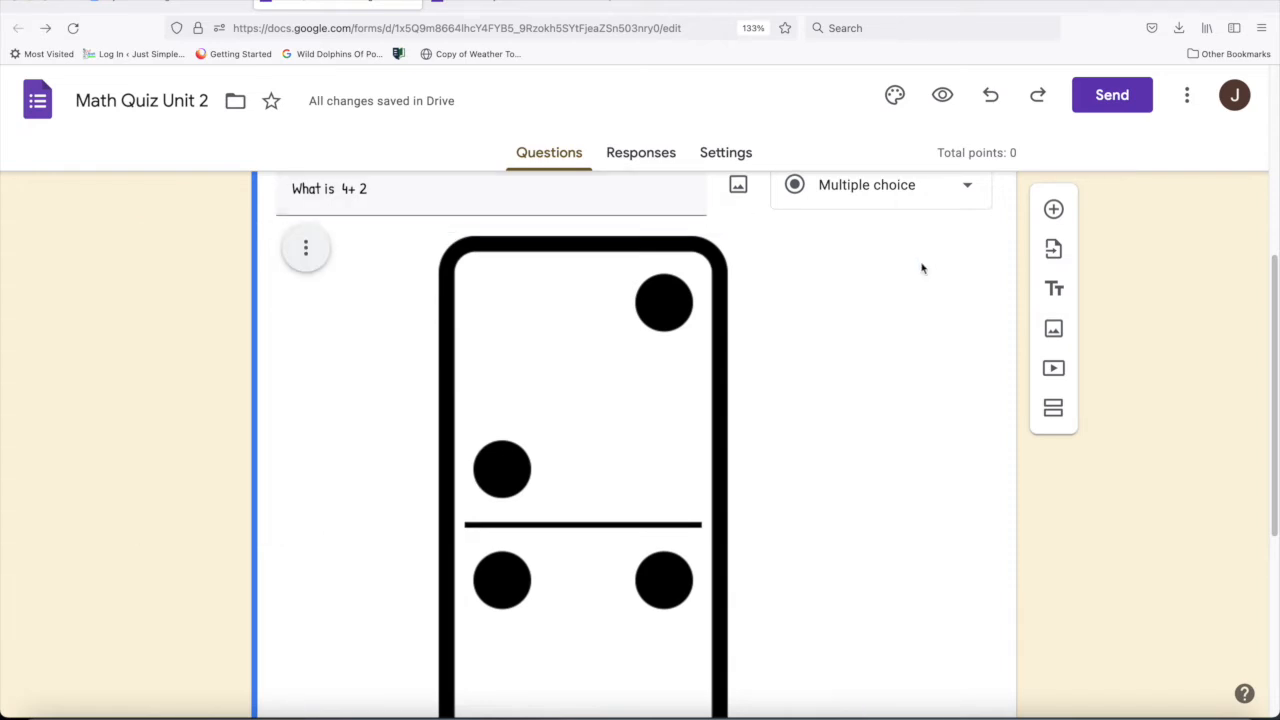
- Add a caption reading "What is 4+2?" to the domino image
click(292, 249)
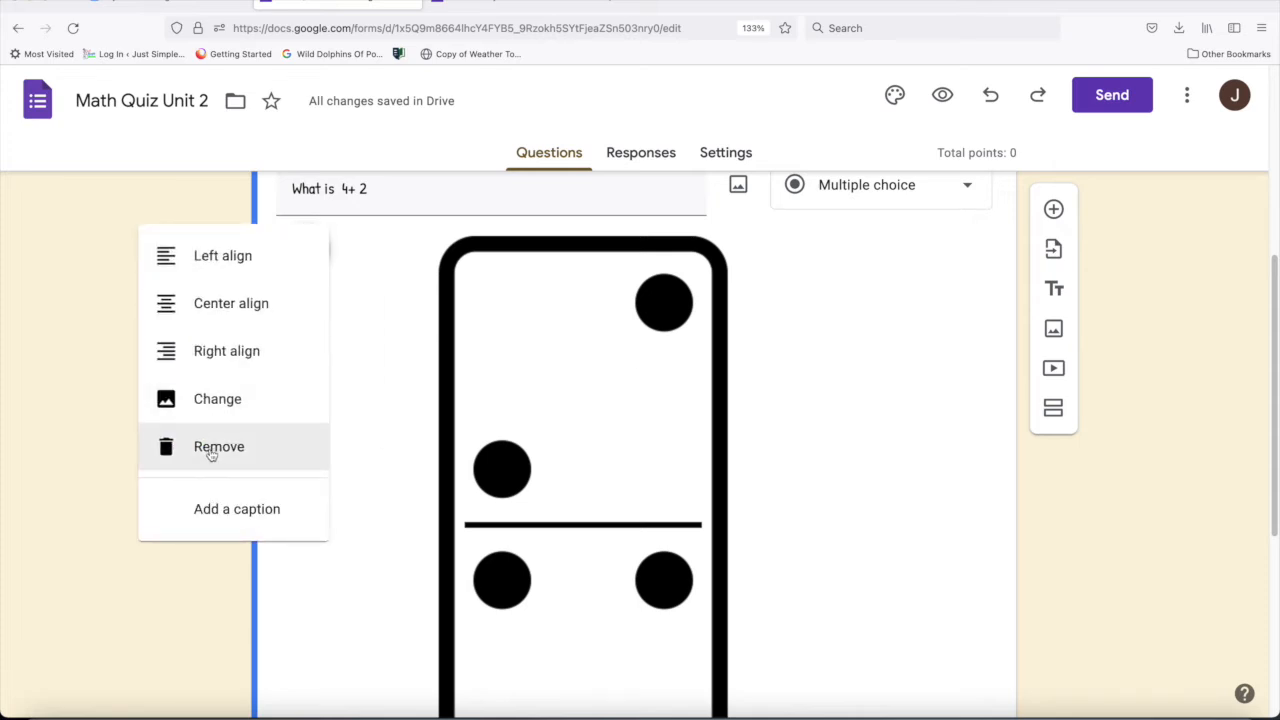
click(230, 512)
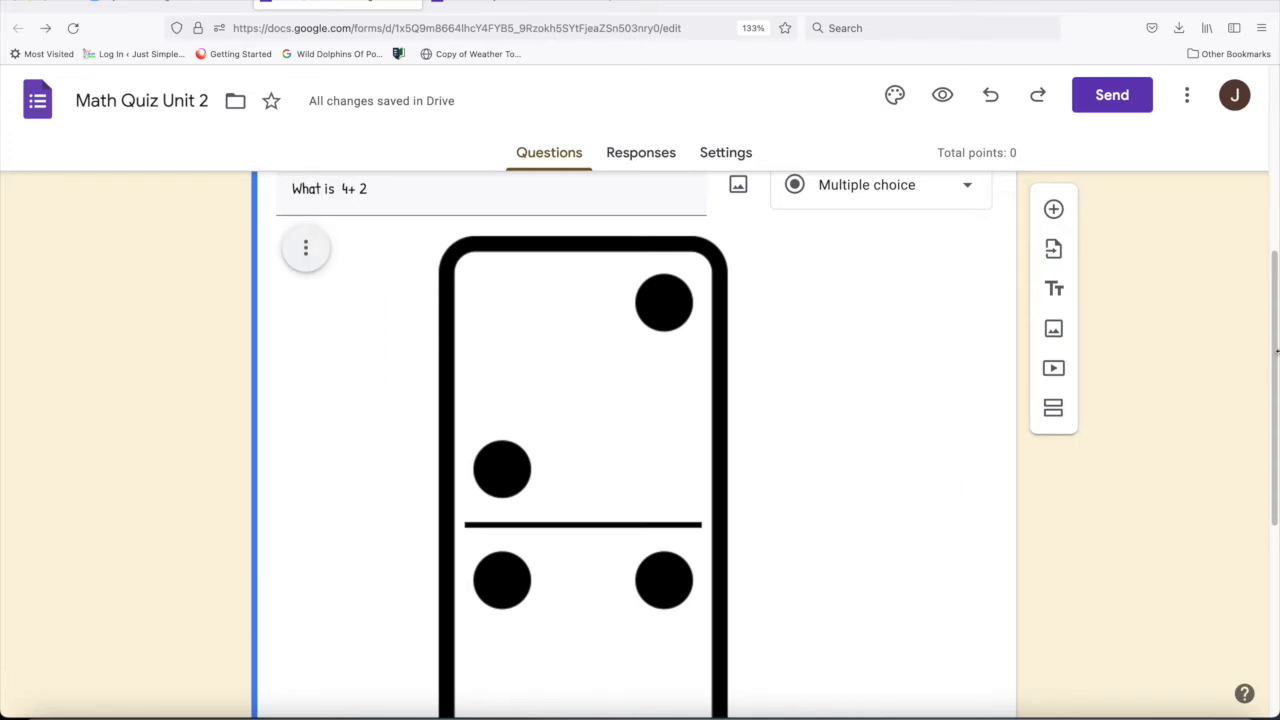
drag(1276, 350, 1266, 480)
click(470, 584)
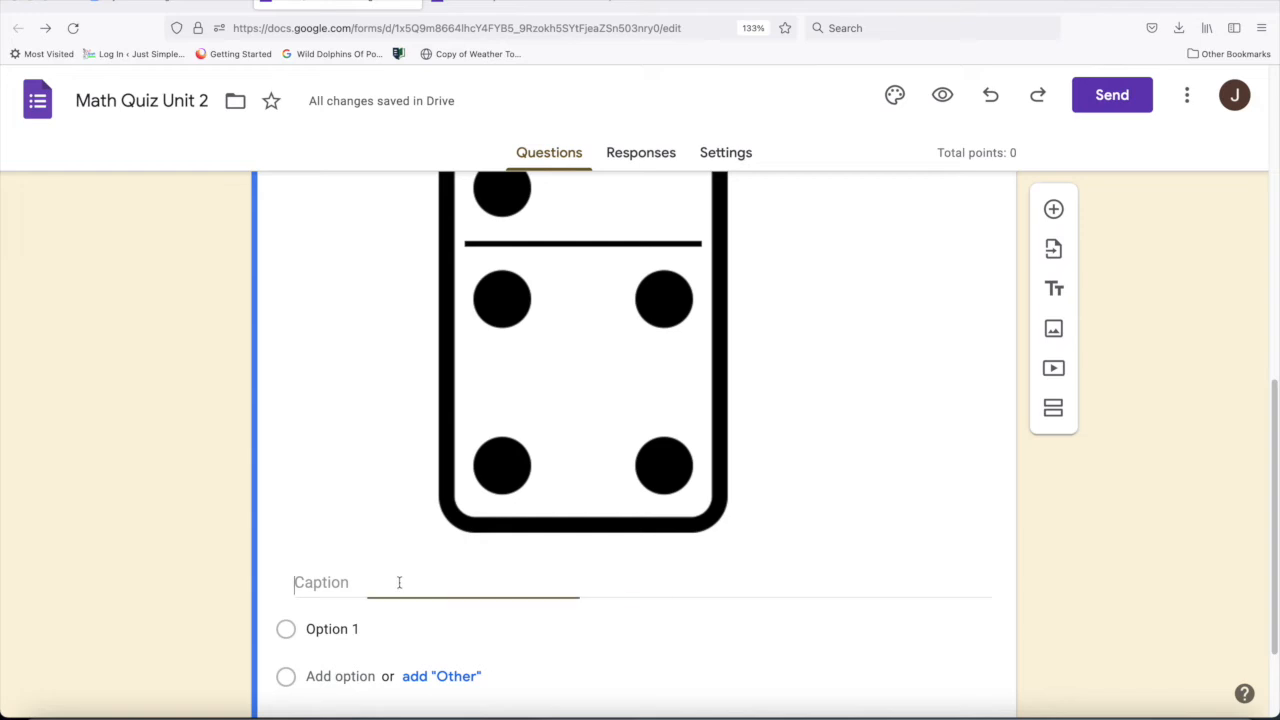
text(What i)
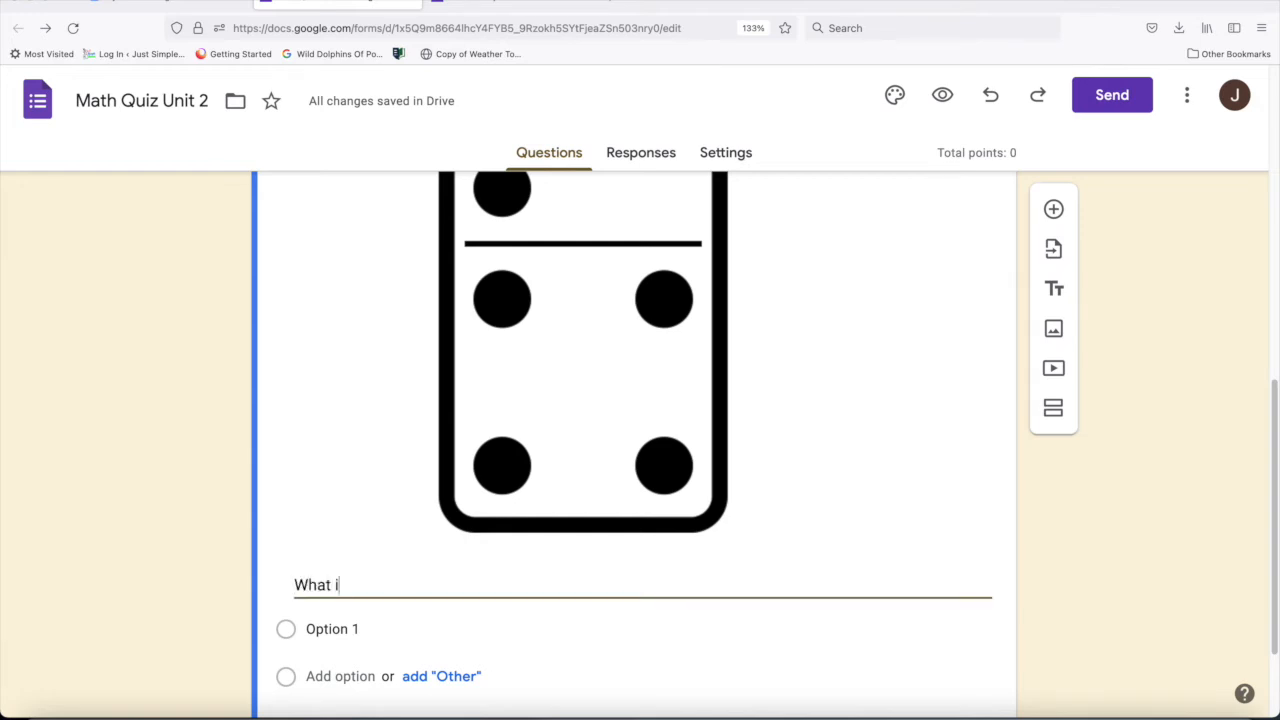
text(s 4+2?)
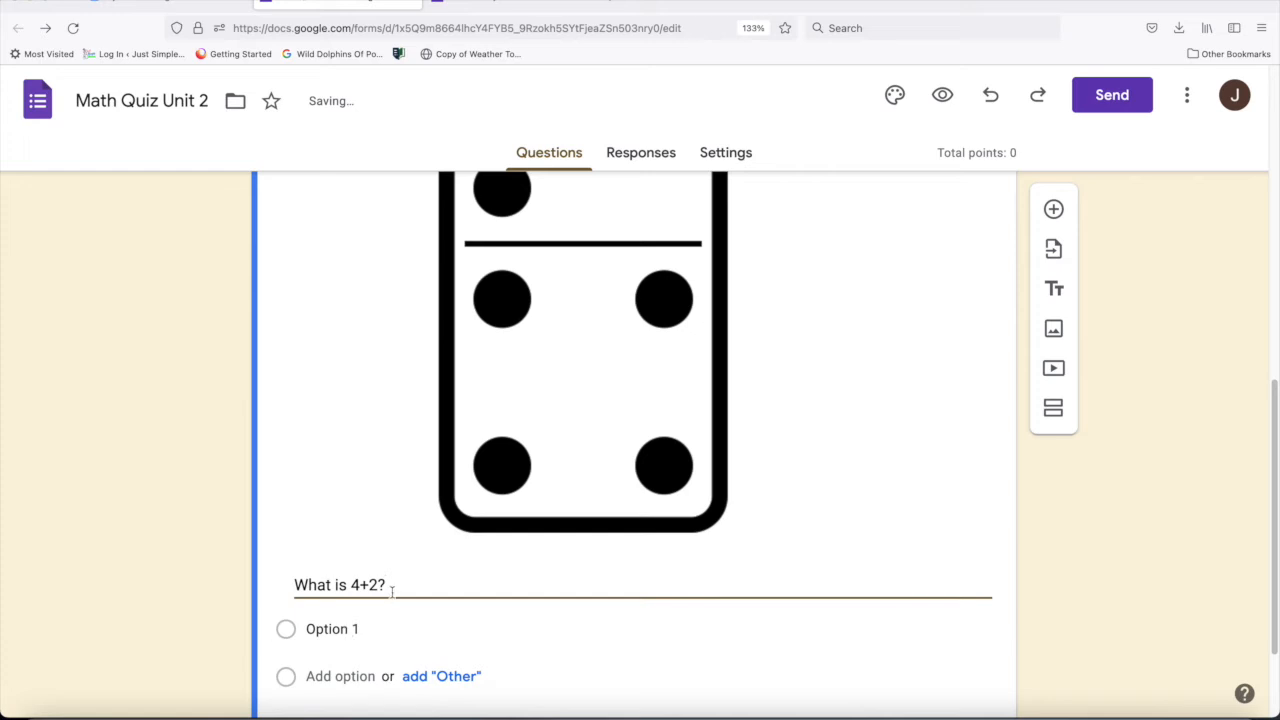
- Replace the image caption with "Use this picture to answer question."
drag(389, 585, 243, 570)
text(Use th)
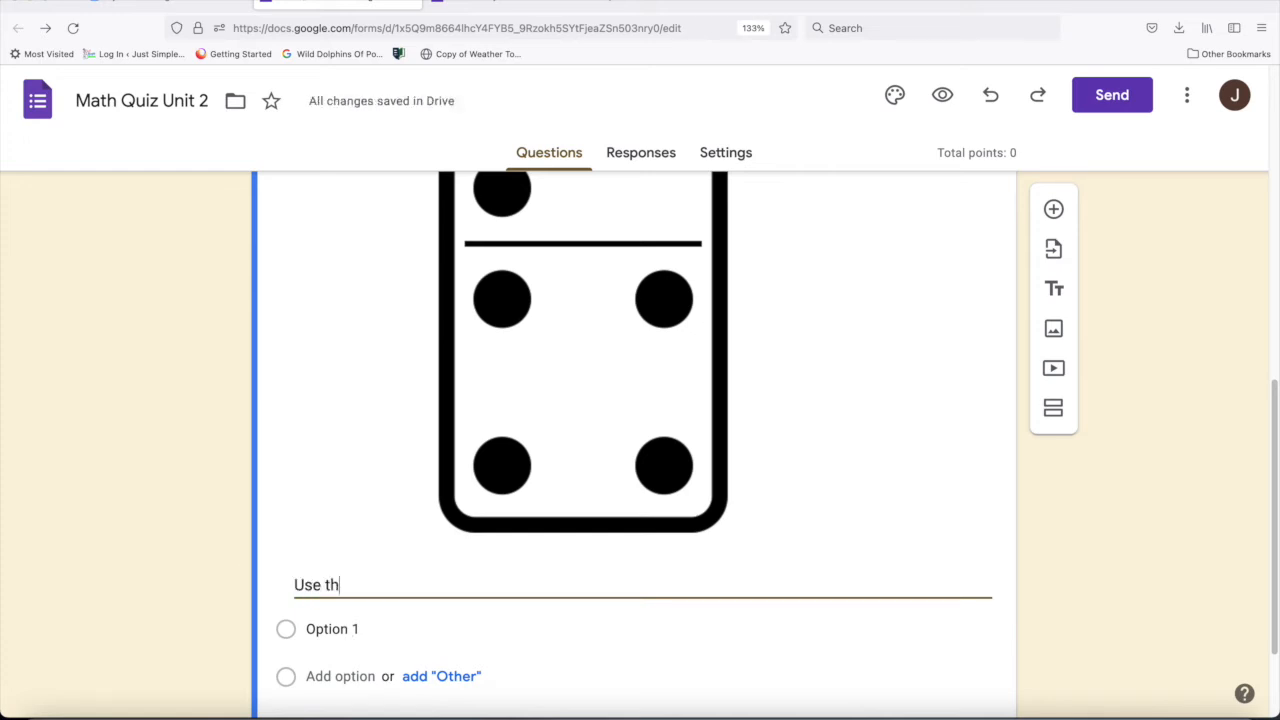
text(is picture to answer qu)
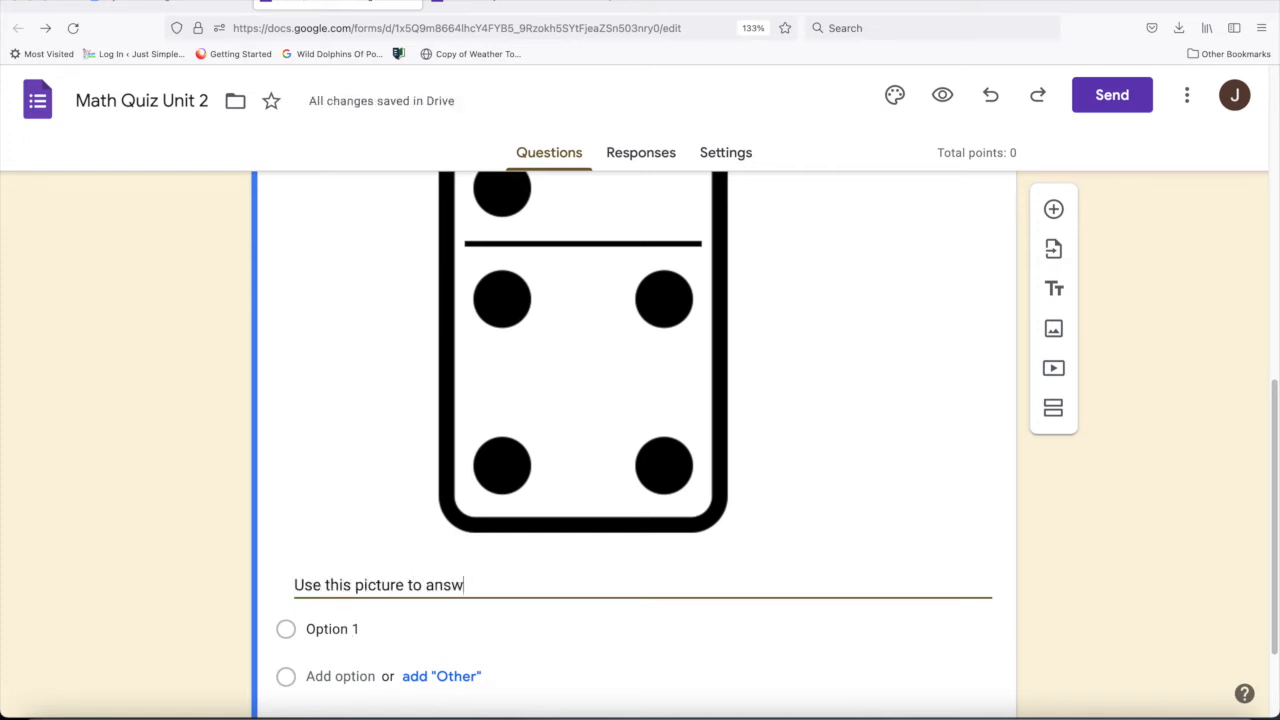
text(estion.)
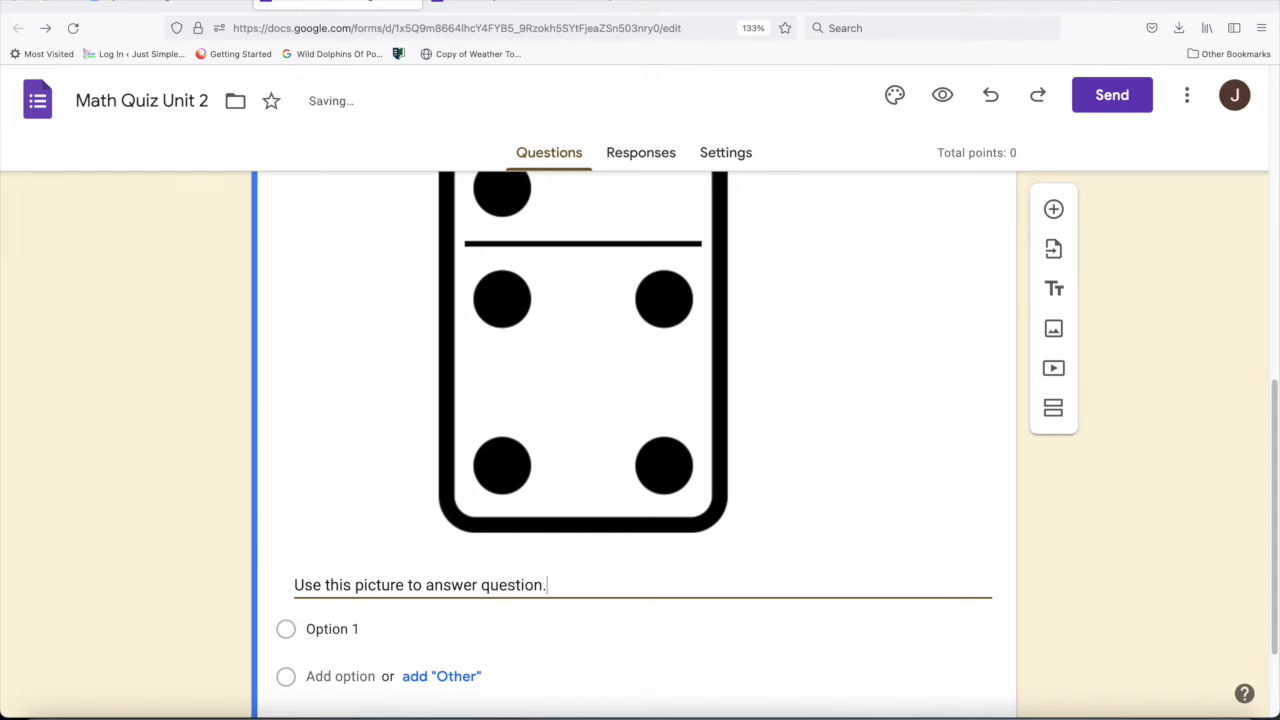
- Enter 5, 6, 7 and 8 as the question's four answer options
click(343, 632)
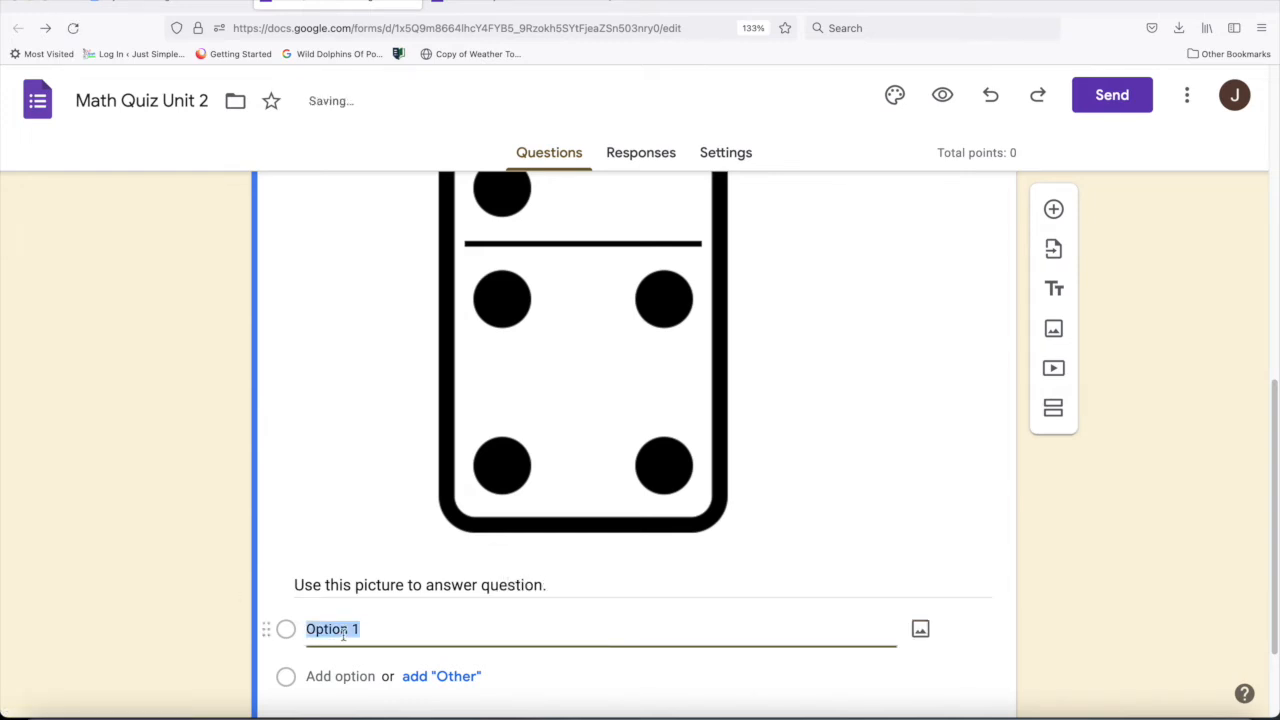
text(5)
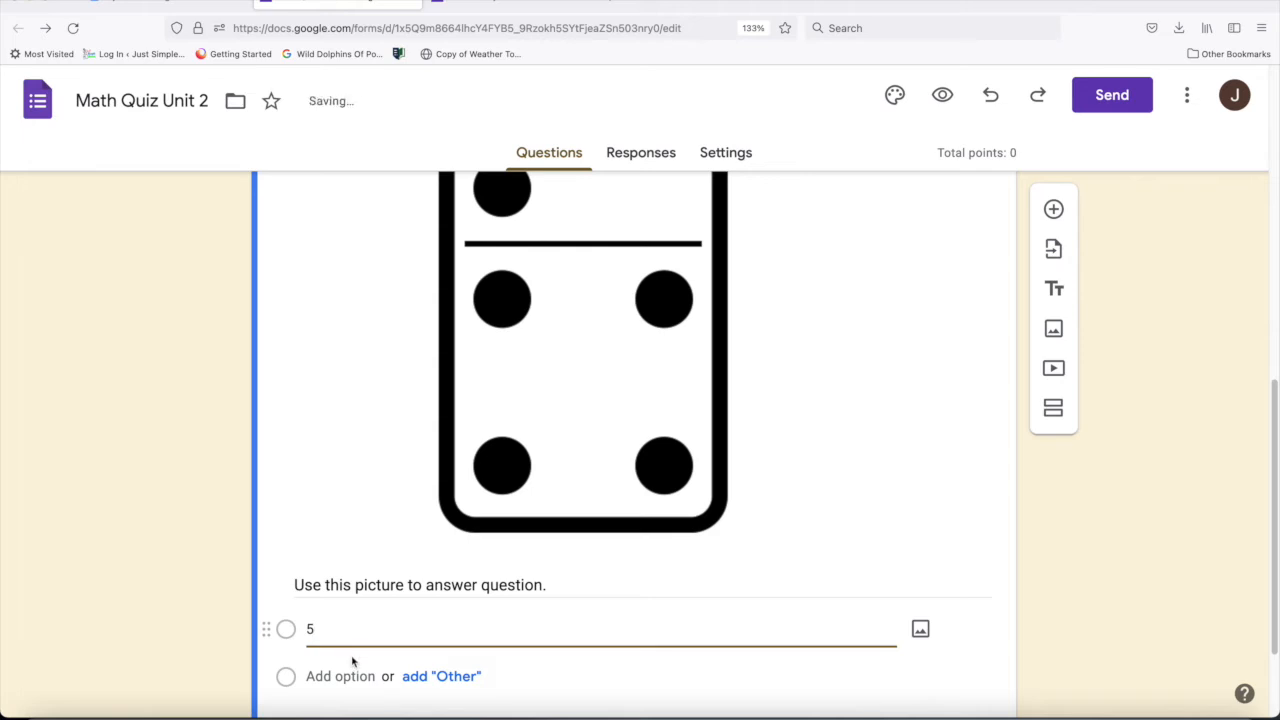
click(333, 708)
text(6)
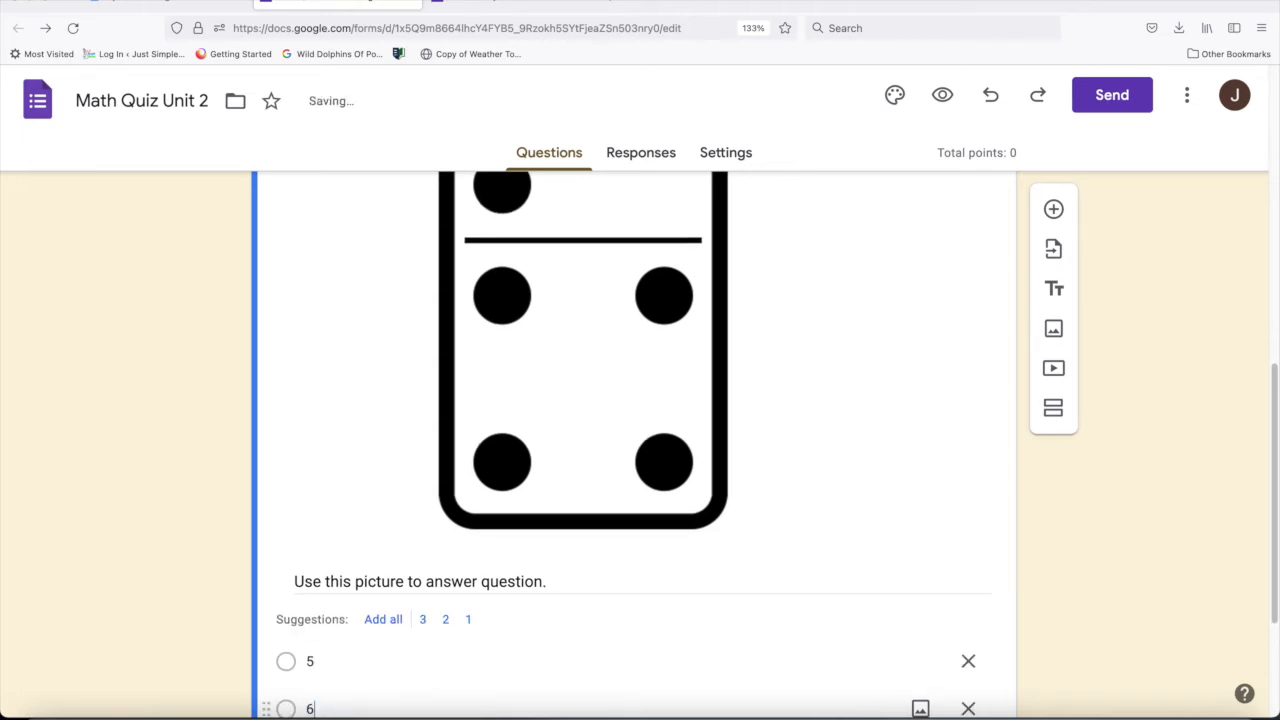
scroll(1250, 520, down, 3)
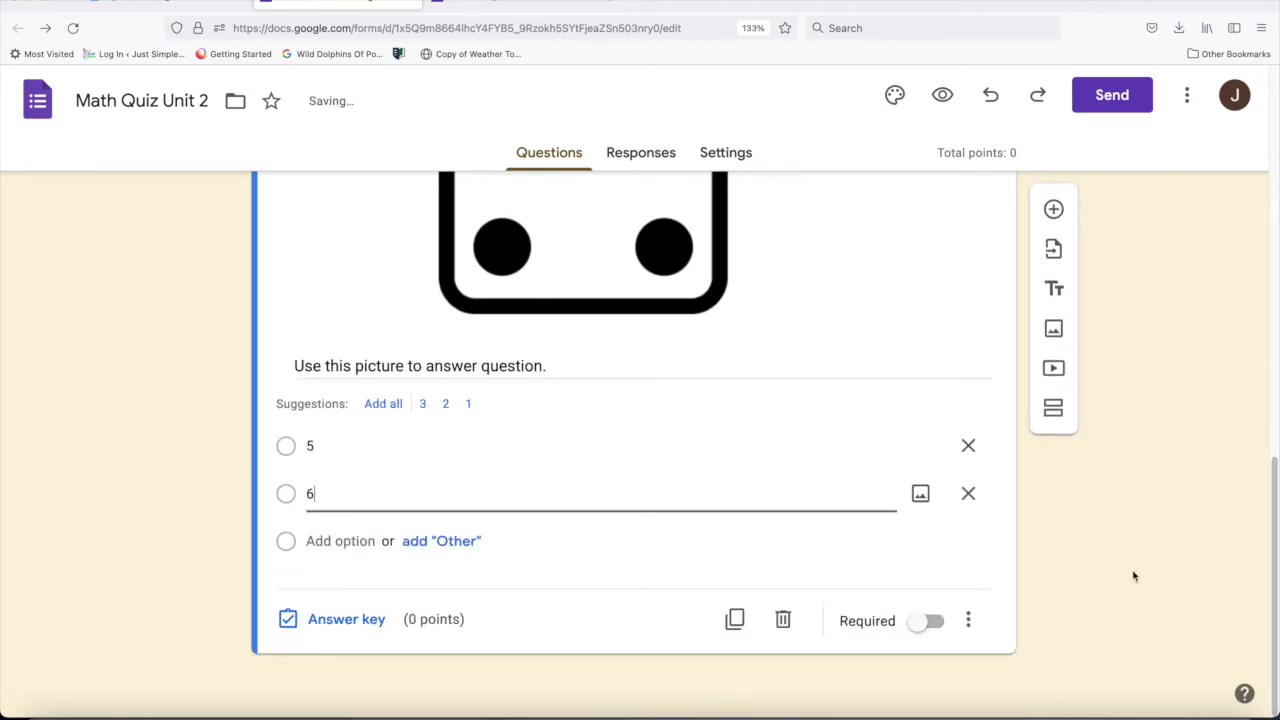
click(375, 541)
text(7)
click(336, 588)
text(8)
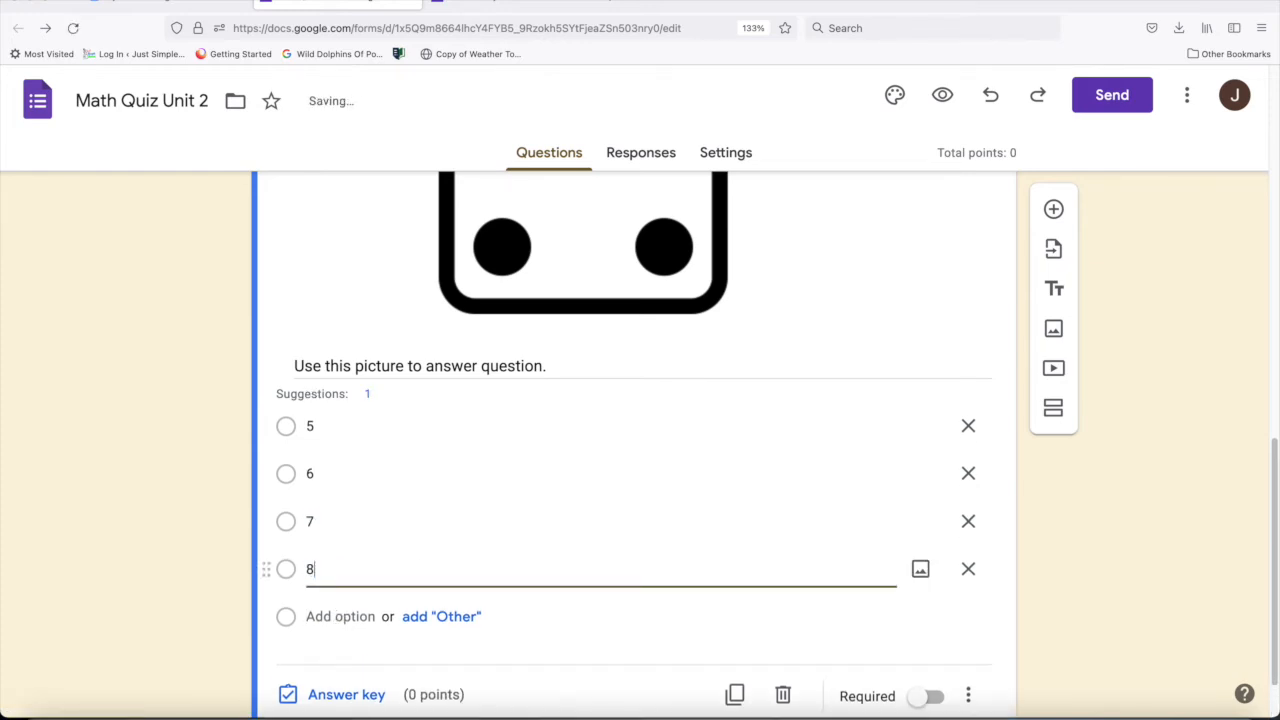
- Preview the quiz to check the question, captioned image and answer options, and close the preview
scroll(1271, 514, down, 1)
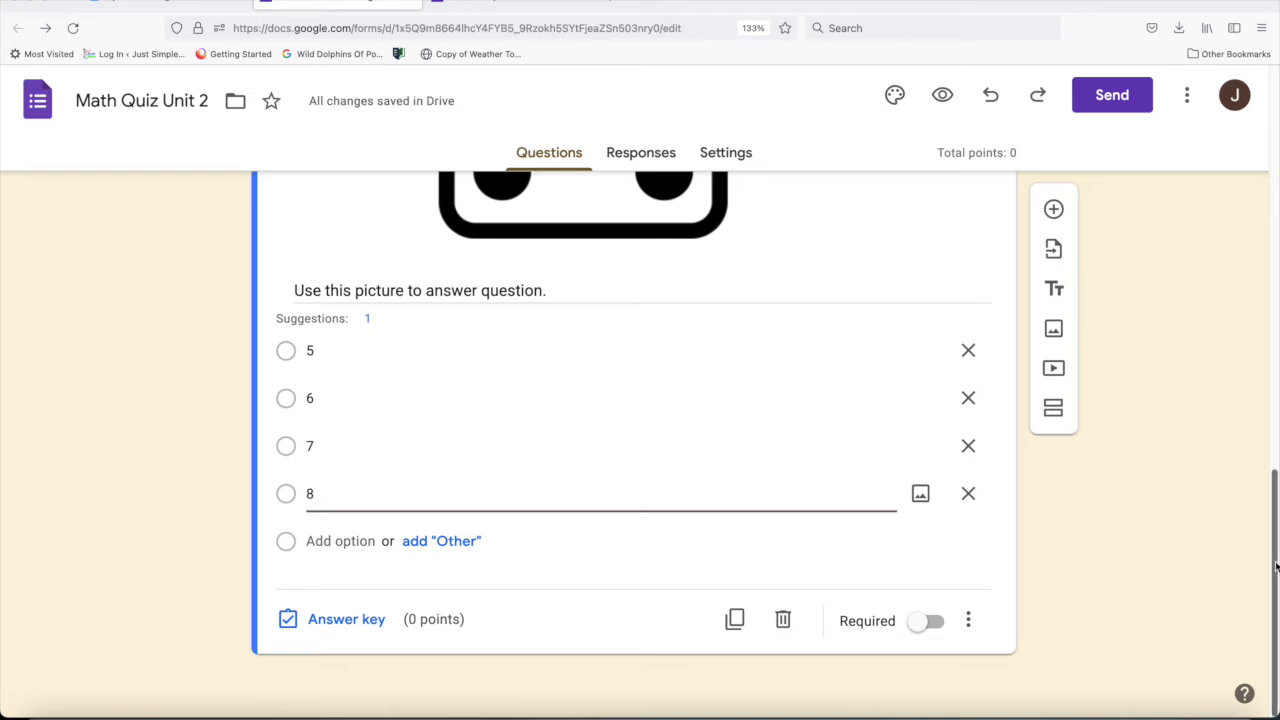
click(943, 95)
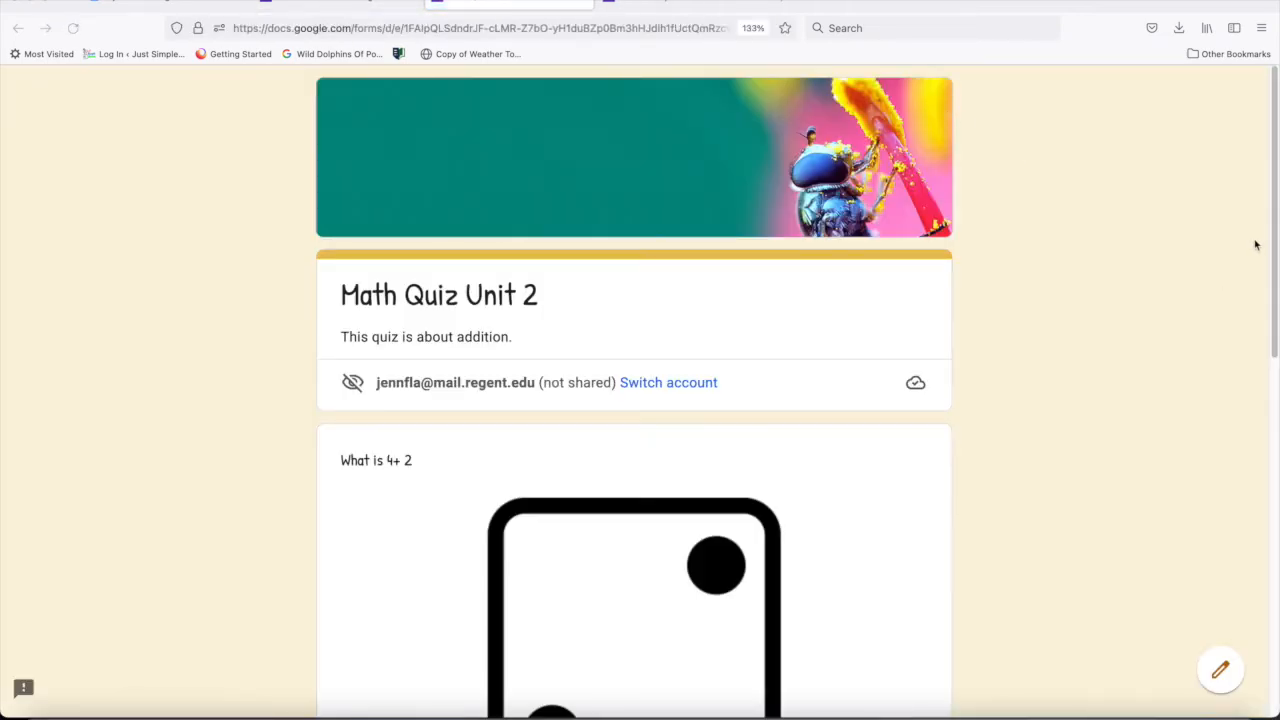
drag(1274, 234, 1276, 351)
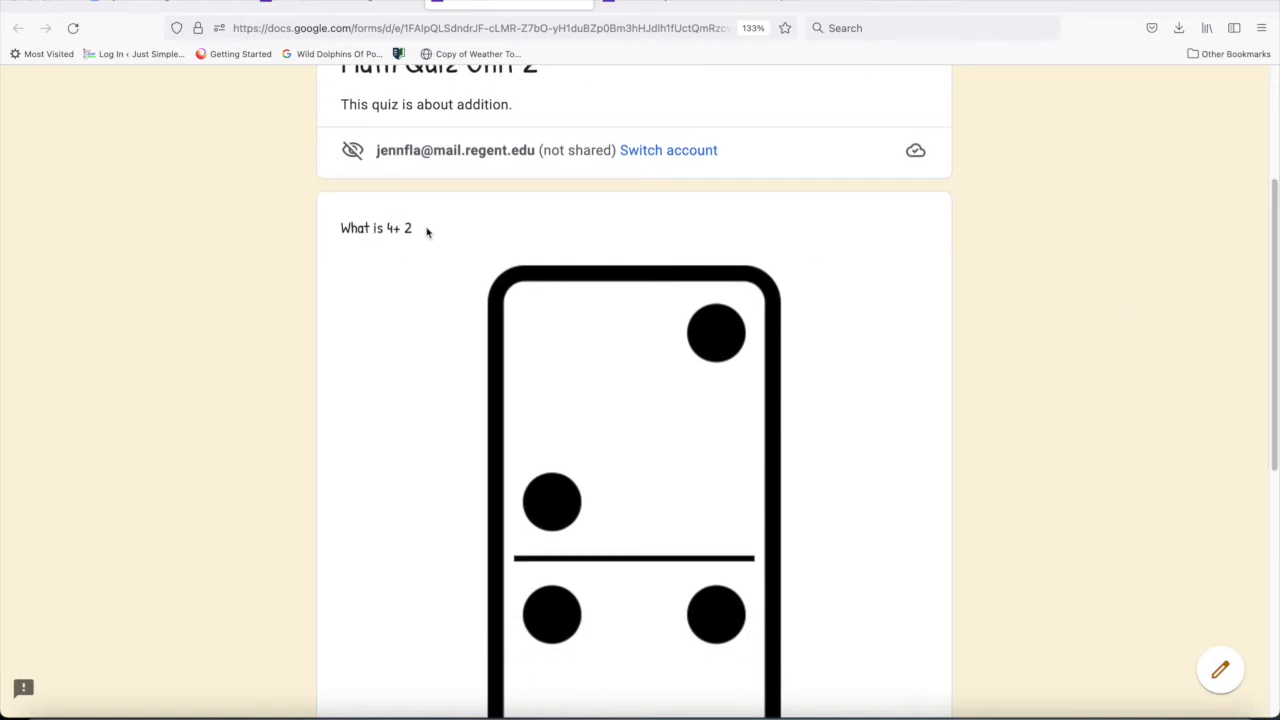
drag(1274, 238, 1274, 408)
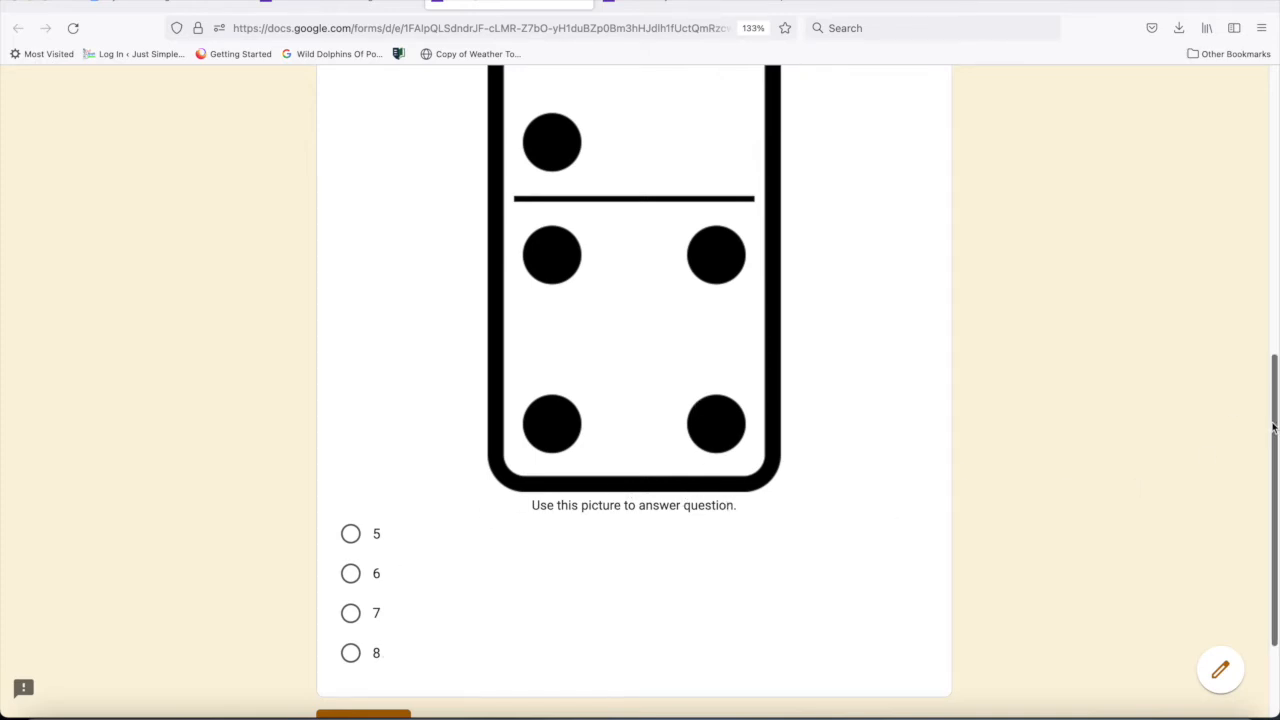
scroll(1270, 400, up, 3)
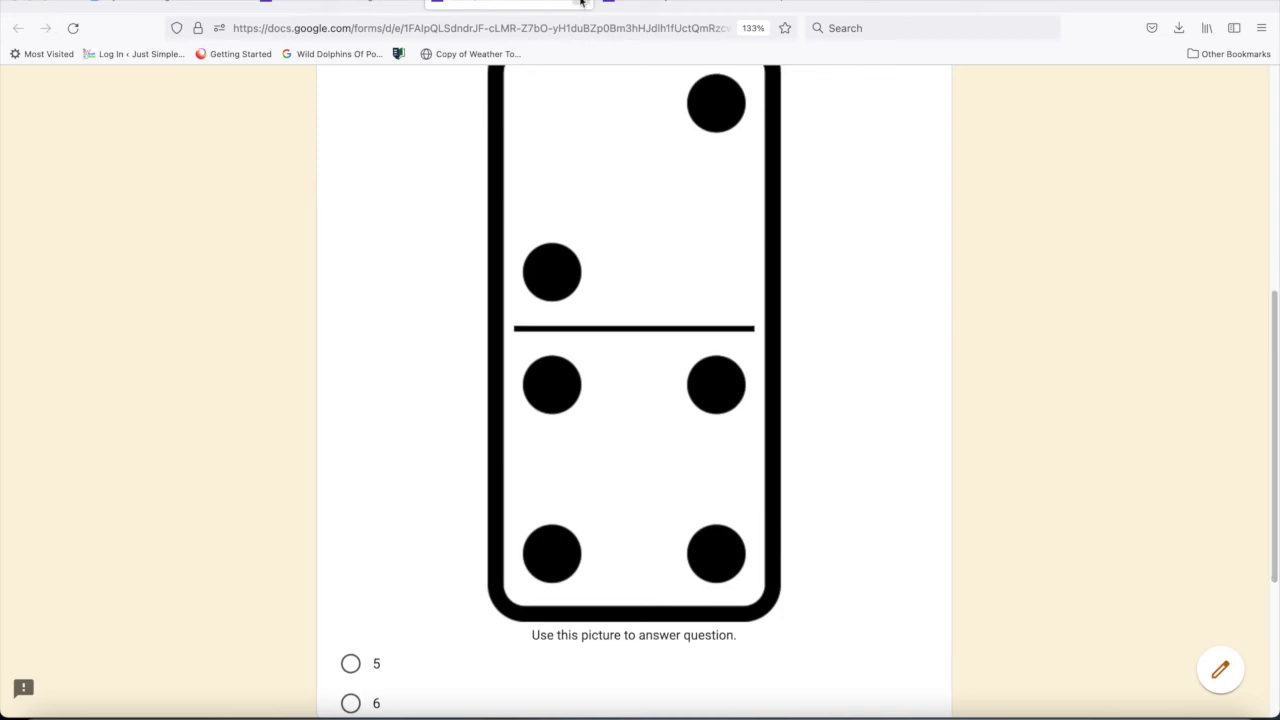
click(583, 2)
- Add the missing question mark so the question reads "What is 4+ 2?"
drag(1273, 510, 1274, 214)
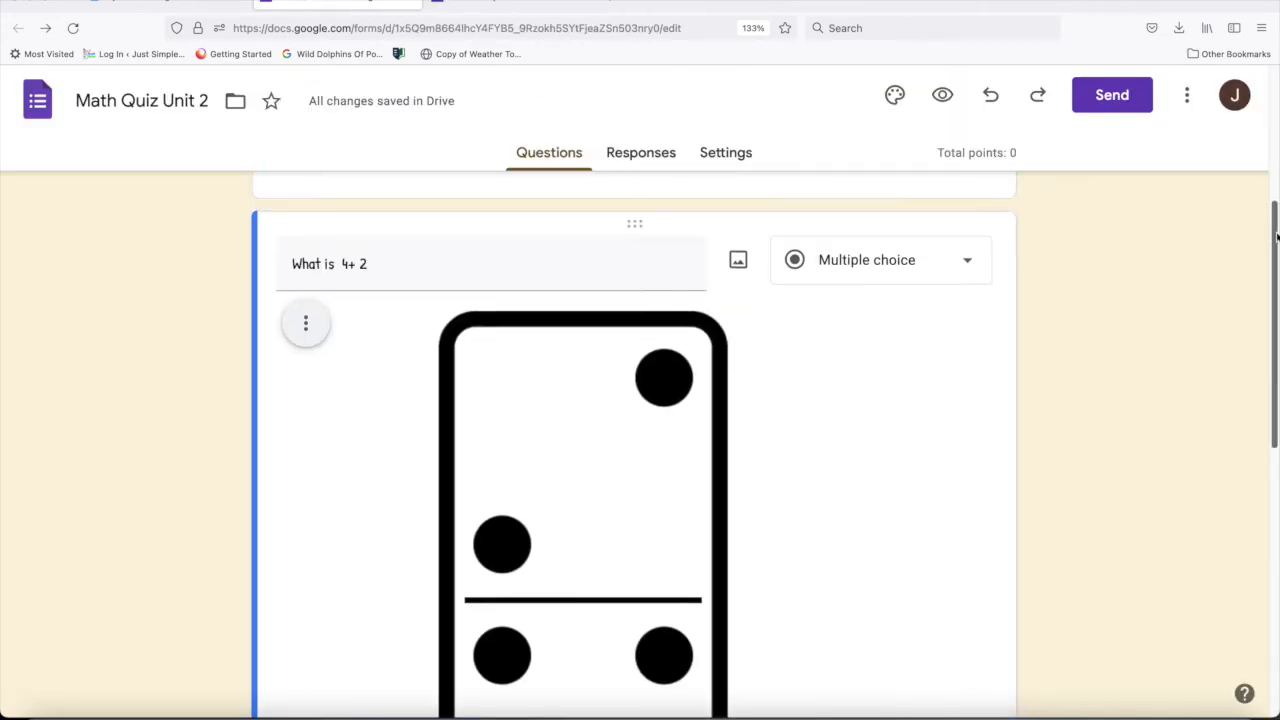
triple_click(470, 263)
click(470, 263)
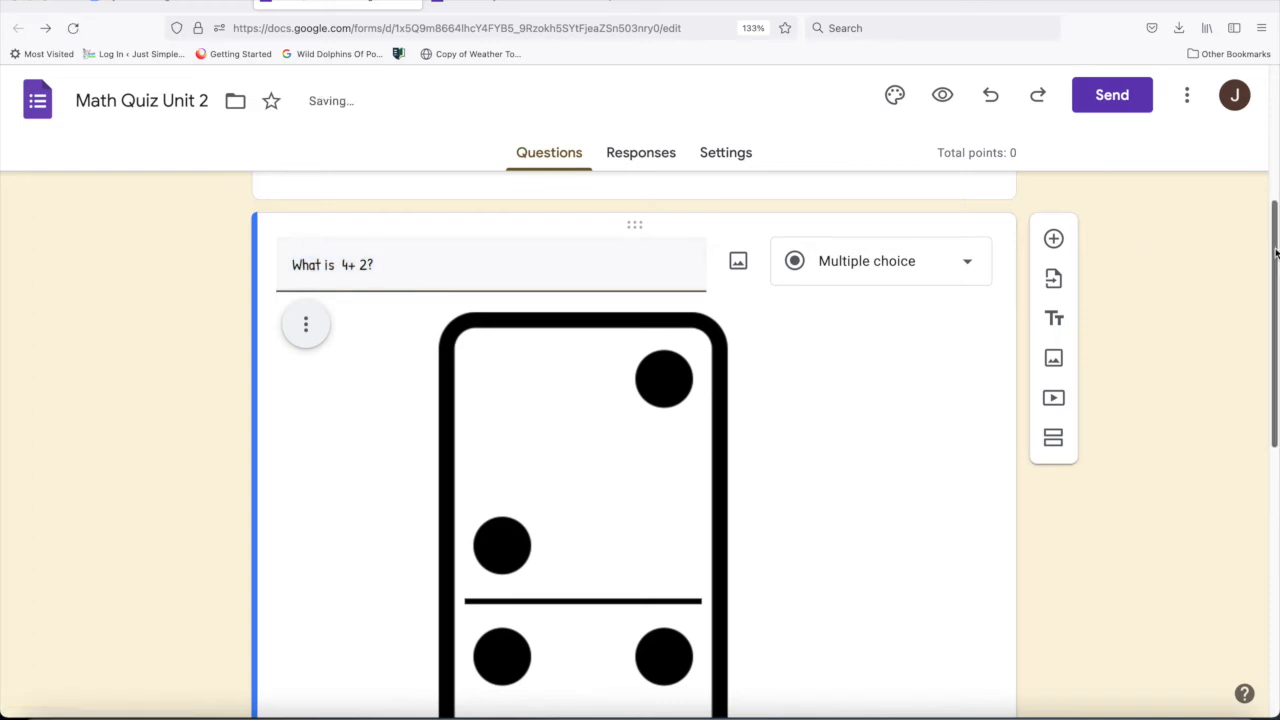
- Open the answer key of the "What is 4+ 2?" question and set its value to 5 points
scroll(1255, 400, down, 4)
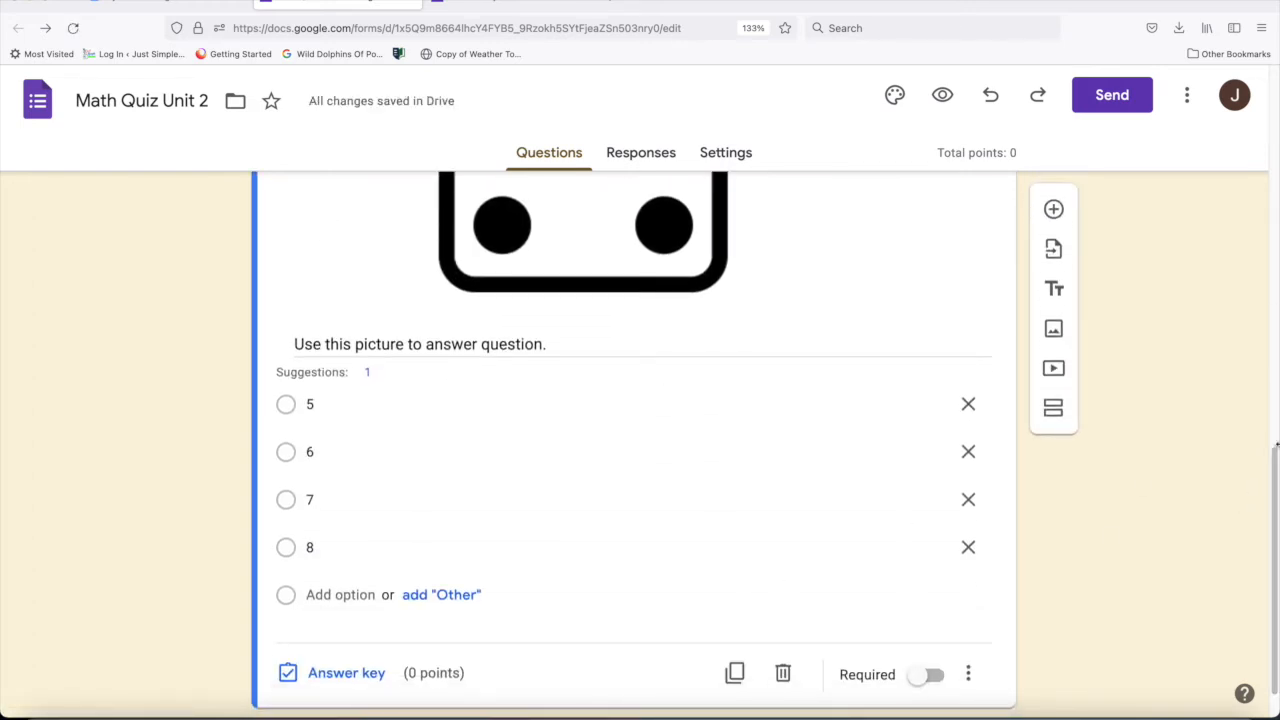
drag(1273, 460, 1272, 522)
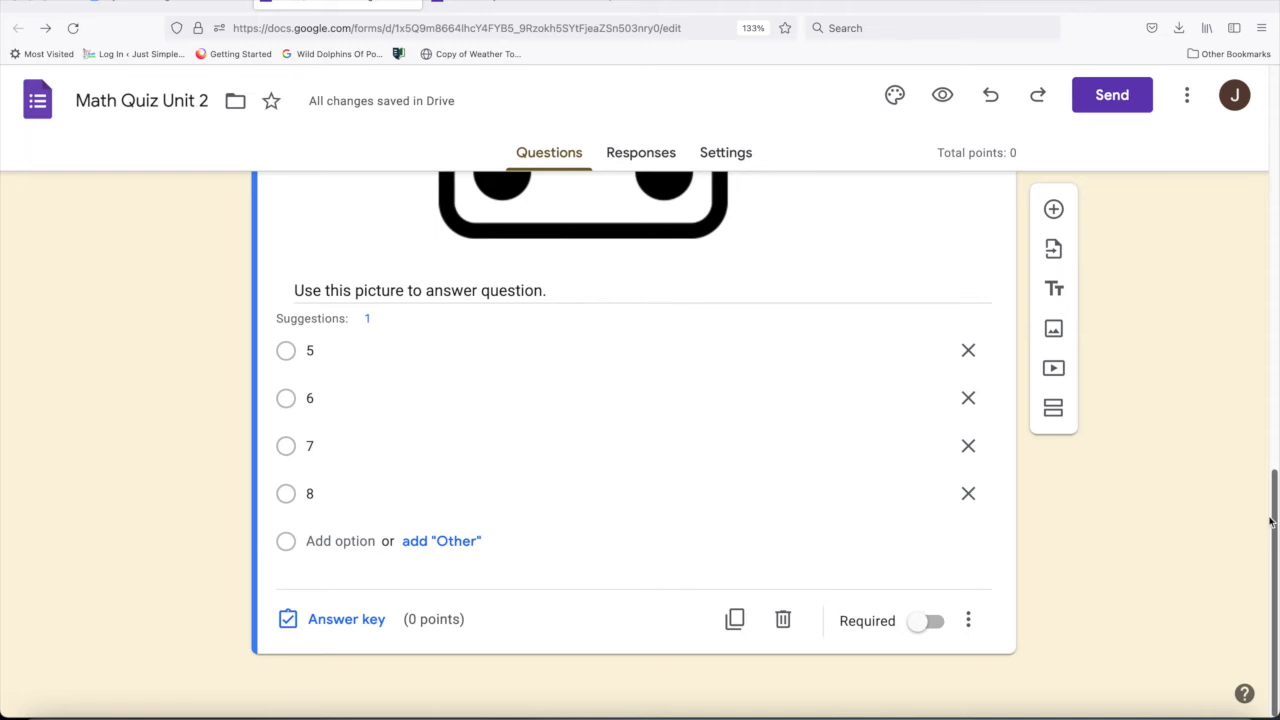
click(341, 621)
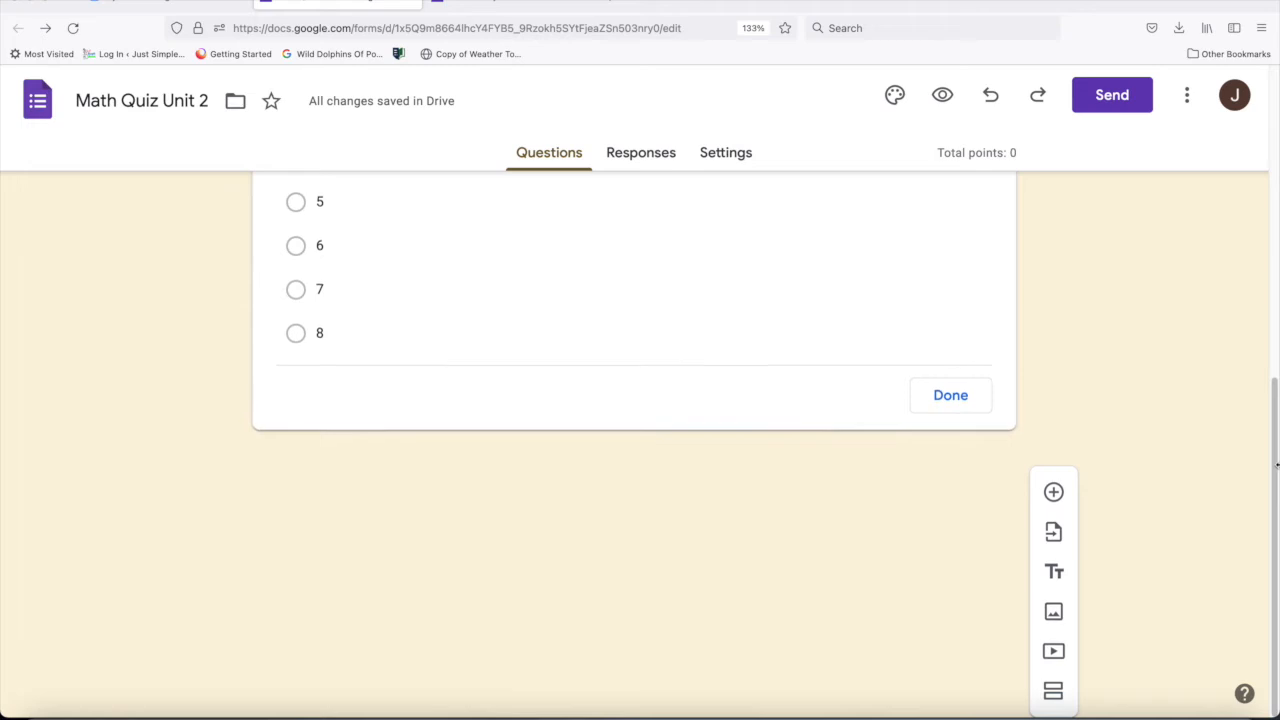
drag(1274, 397, 1272, 198)
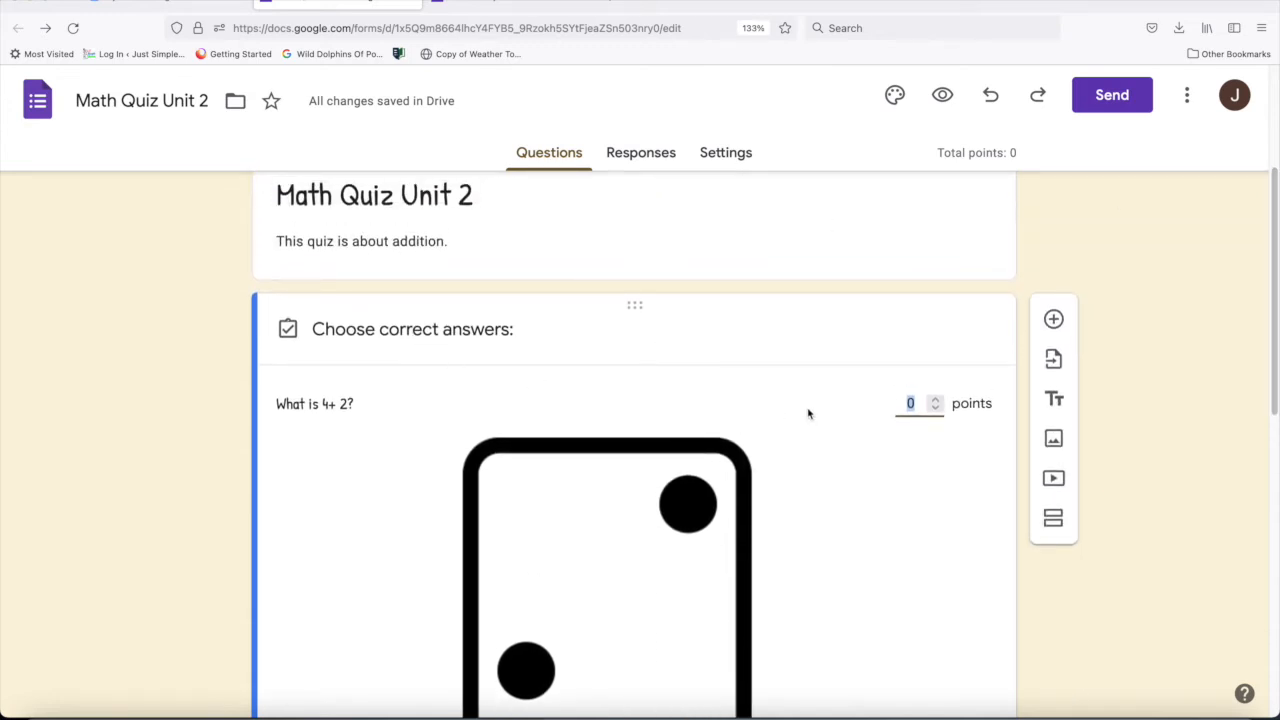
click(937, 400)
click(937, 400)
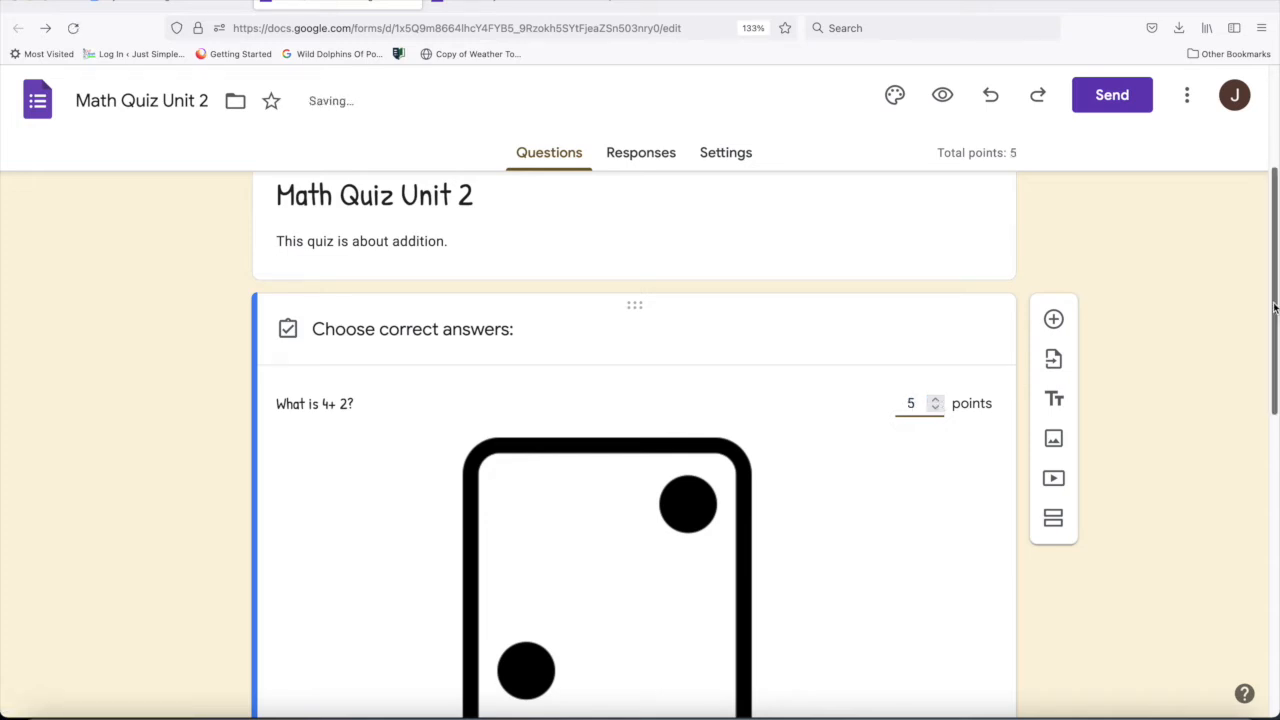
- Mark 6 as the correct answer in the "What is 4+ 2?" answer key
scroll(1263, 560, down, 6)
scroll(1263, 560, down, 3)
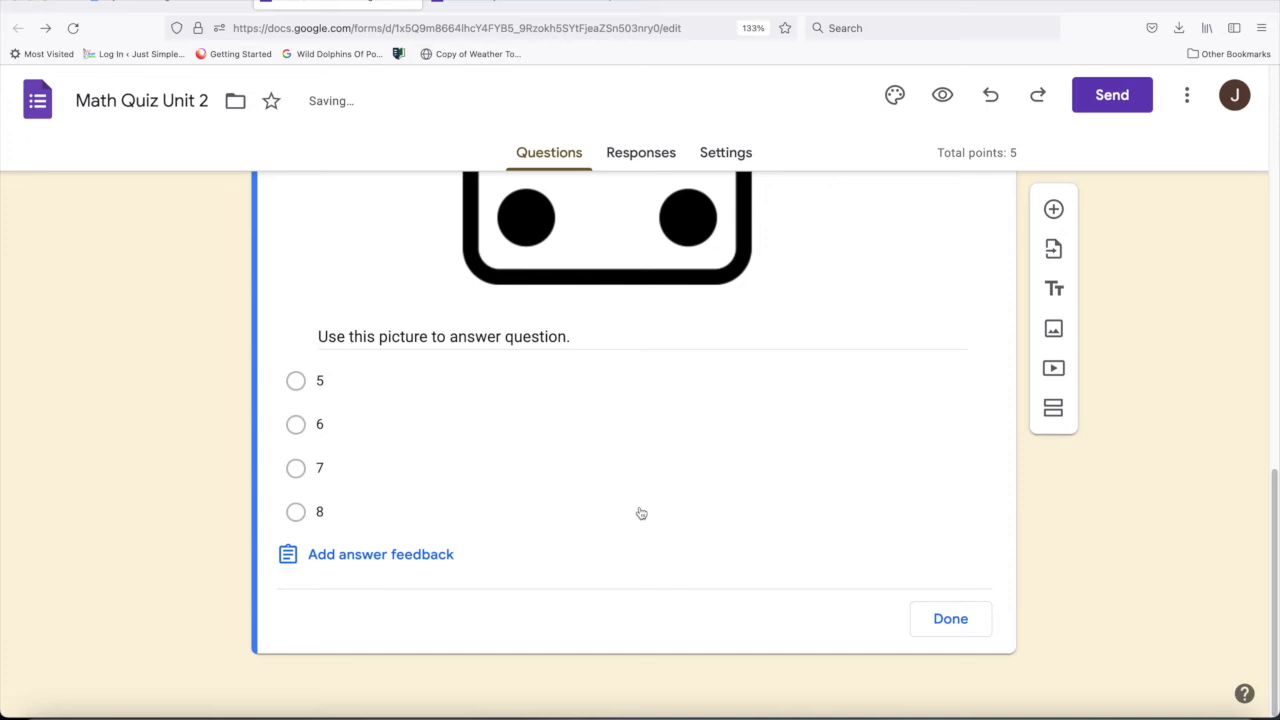
click(296, 425)
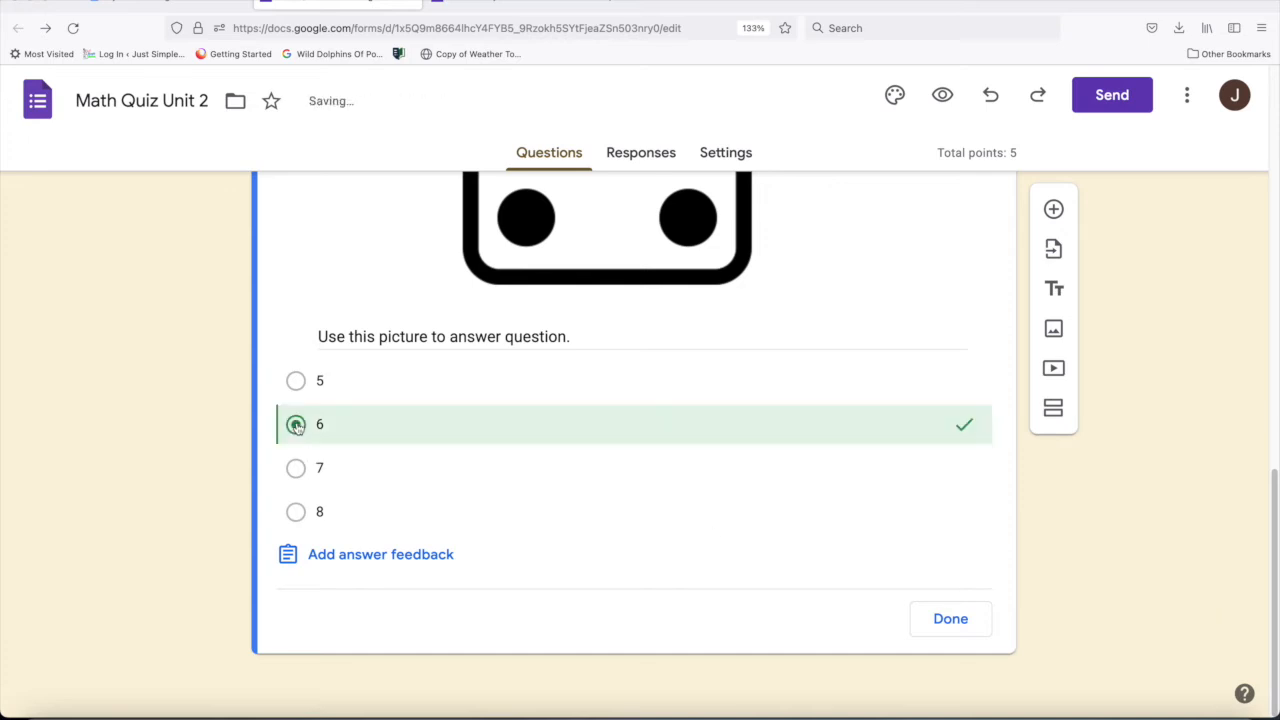
- Add answer feedback for incorrect answers reading "Use the graphic to answer the question. Try again!"
click(347, 556)
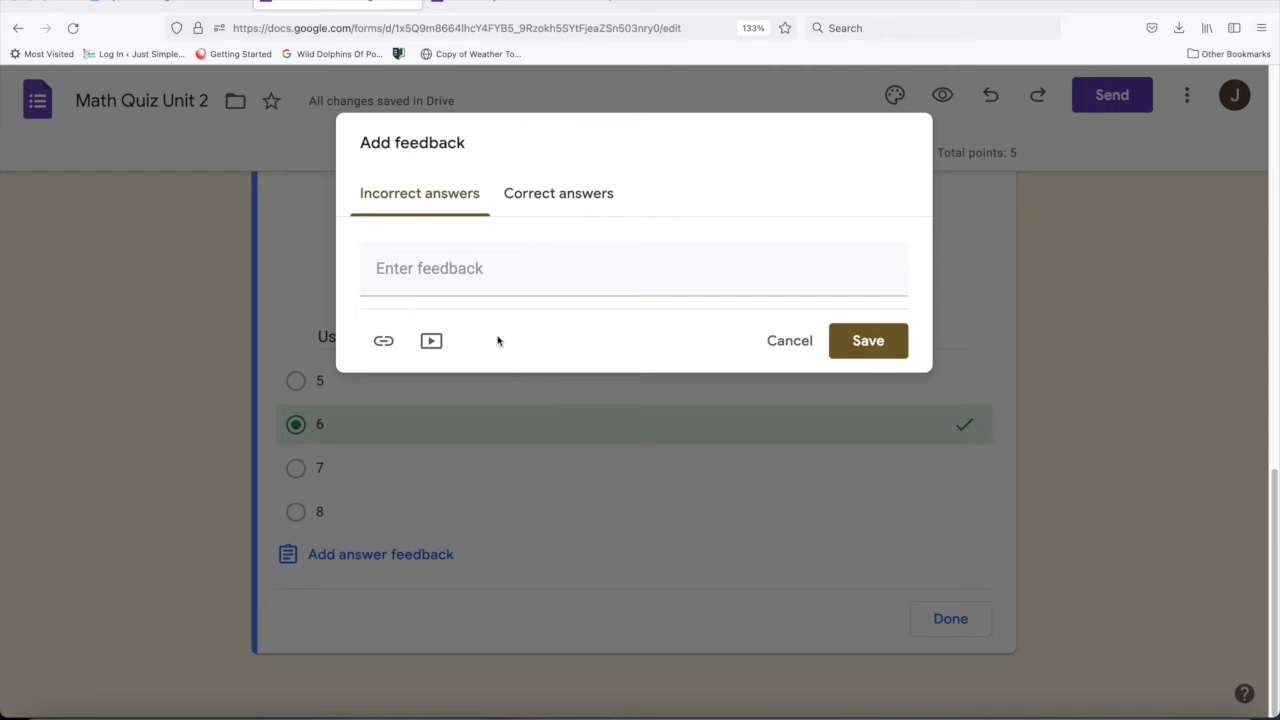
click(489, 282)
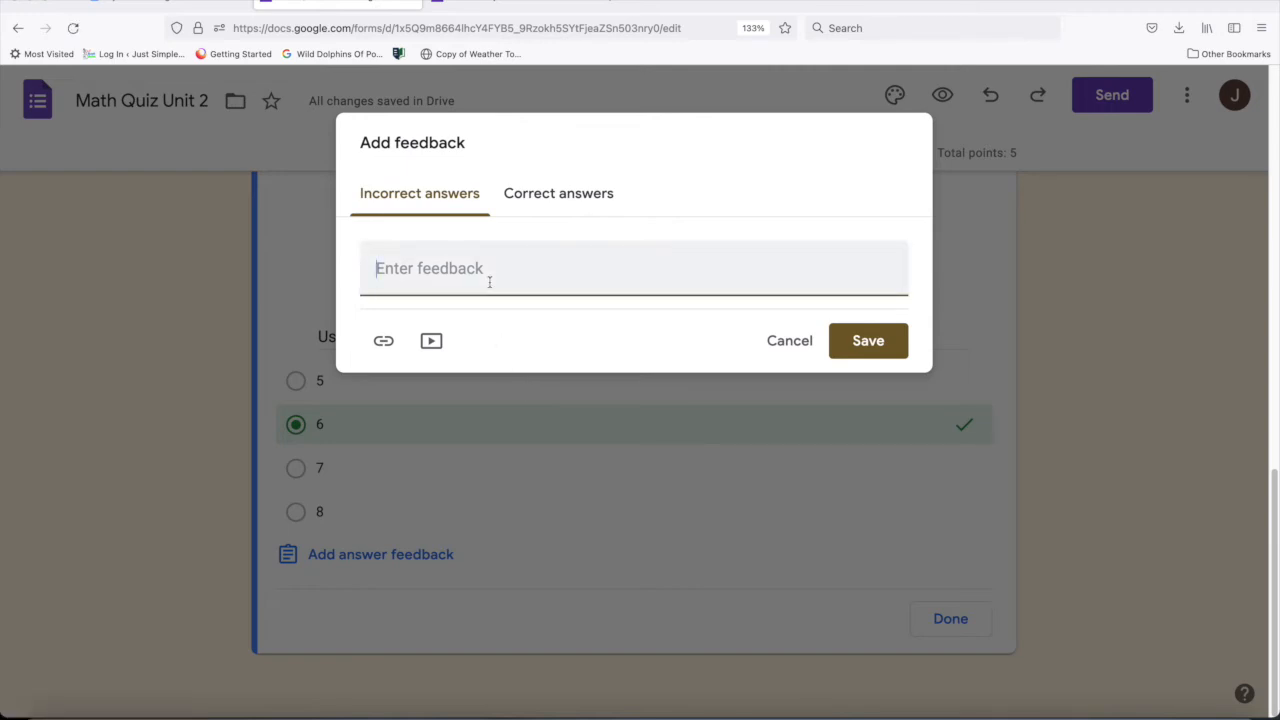
text(Use the graphic)
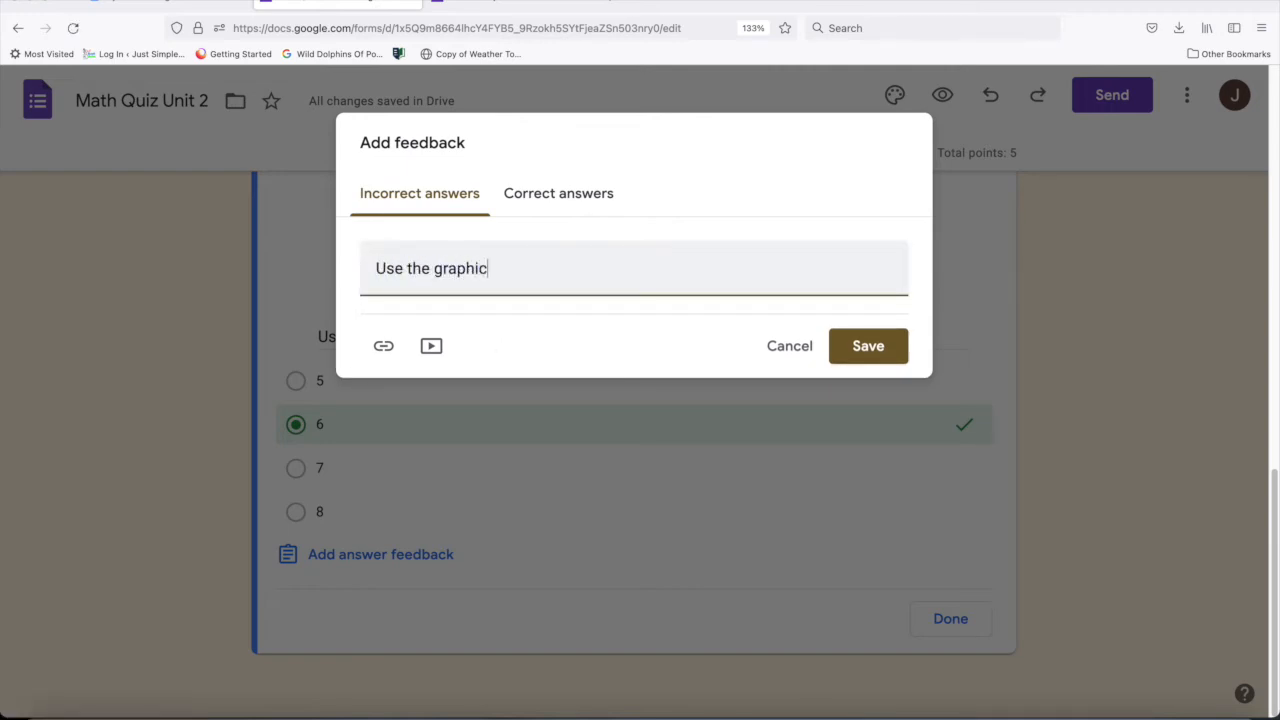
text( to answer the question. Try again!)
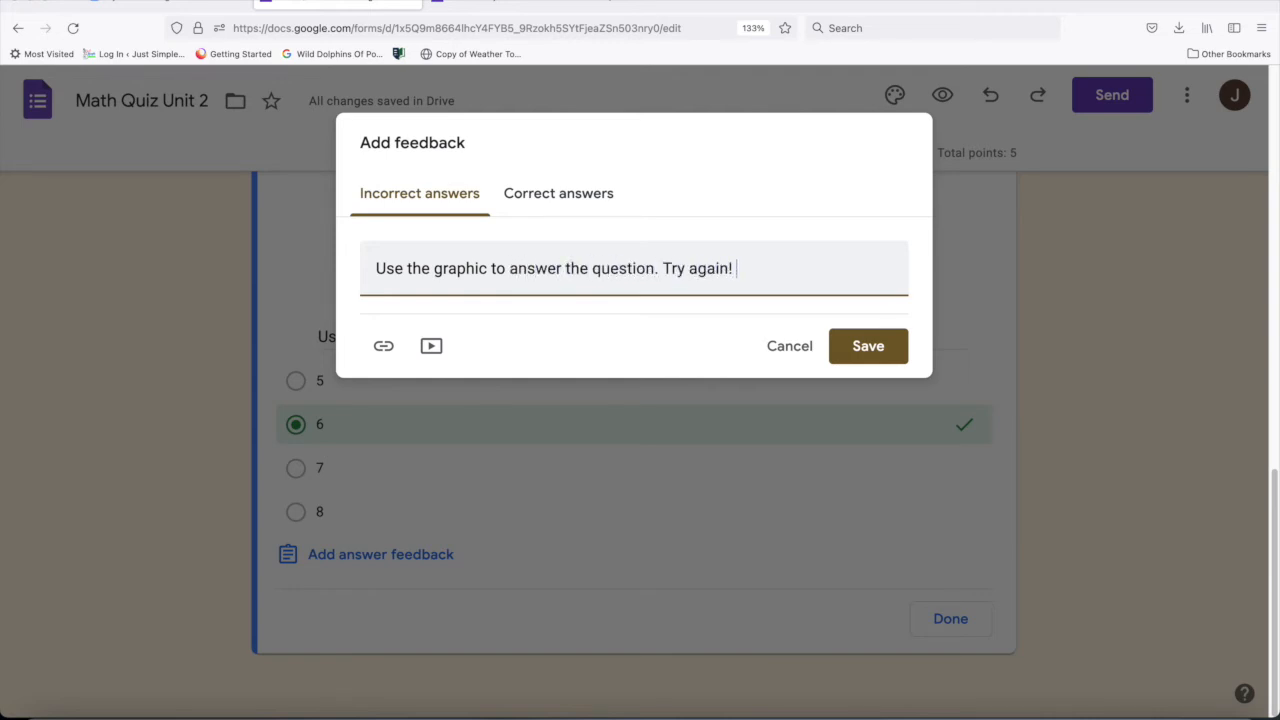
- Enter "Great job!!" as the feedback for correct answers, save the feedback and finish the answer key
click(540, 195)
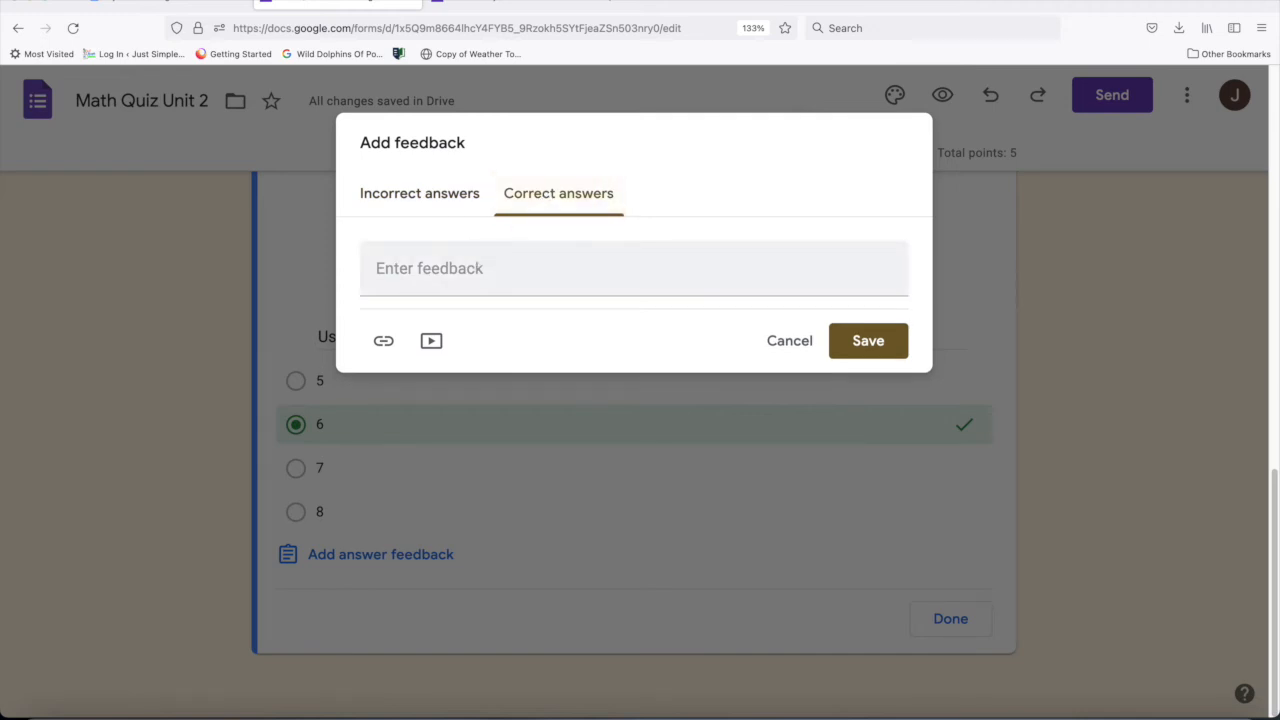
click(450, 263)
text(Great)
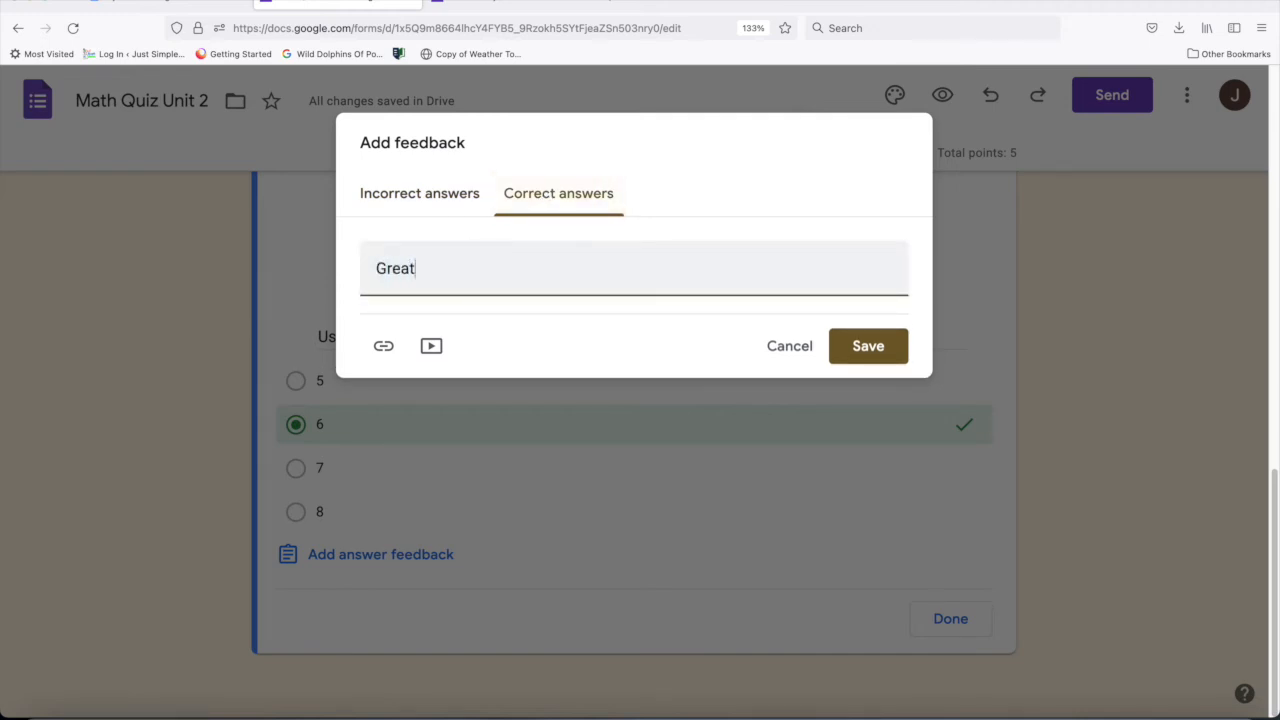
text( job!!)
click(866, 346)
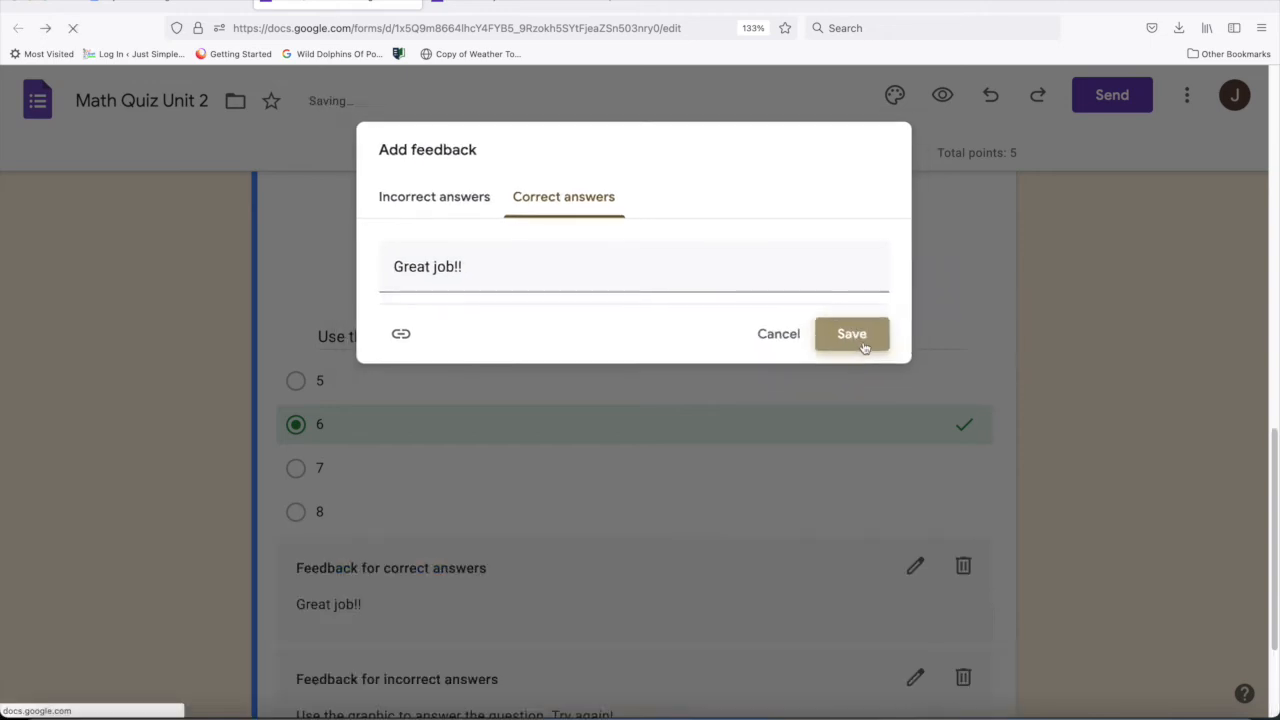
drag(1266, 286, 1249, 534)
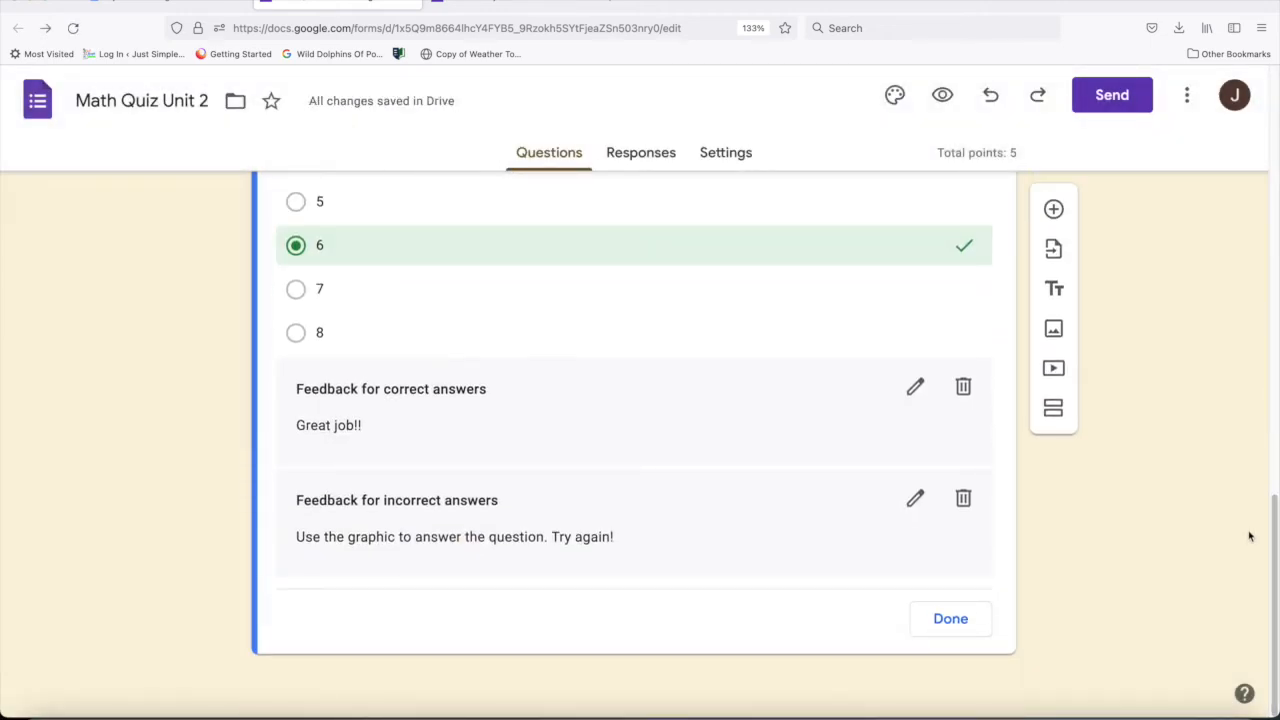
click(963, 622)
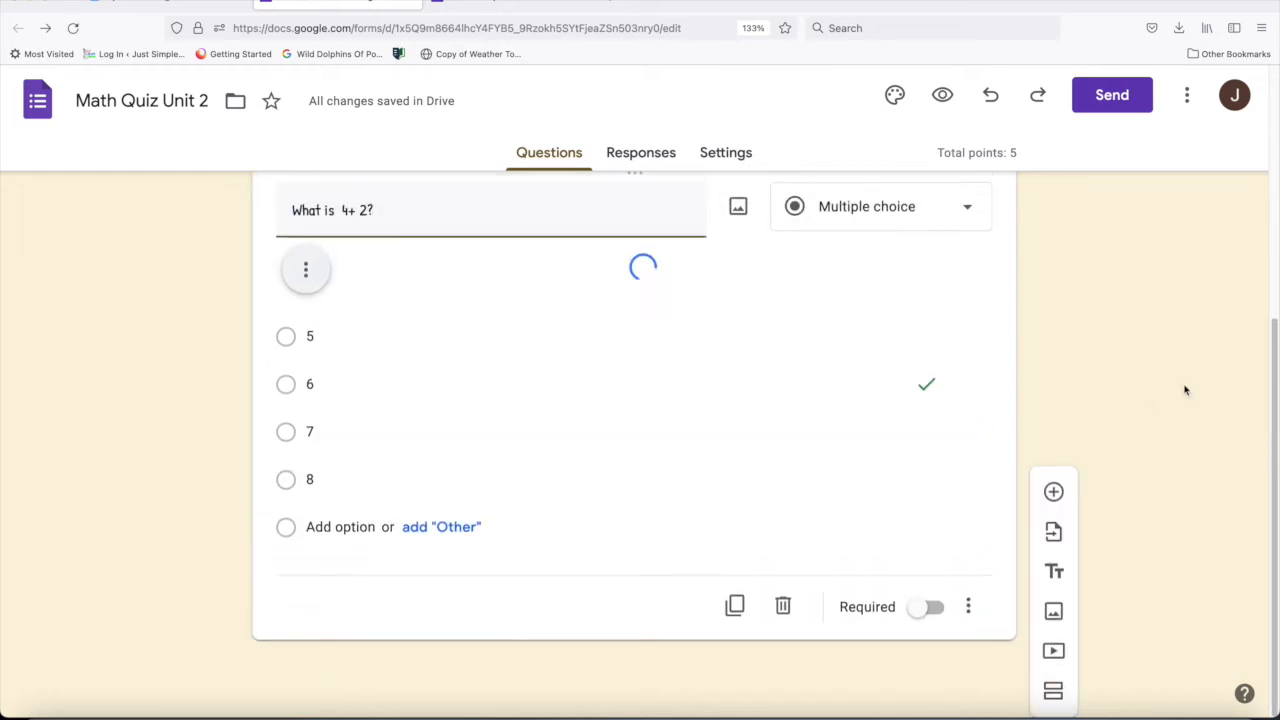
- Make the "What is 4+ 2?" question required
drag(1273, 340, 1275, 176)
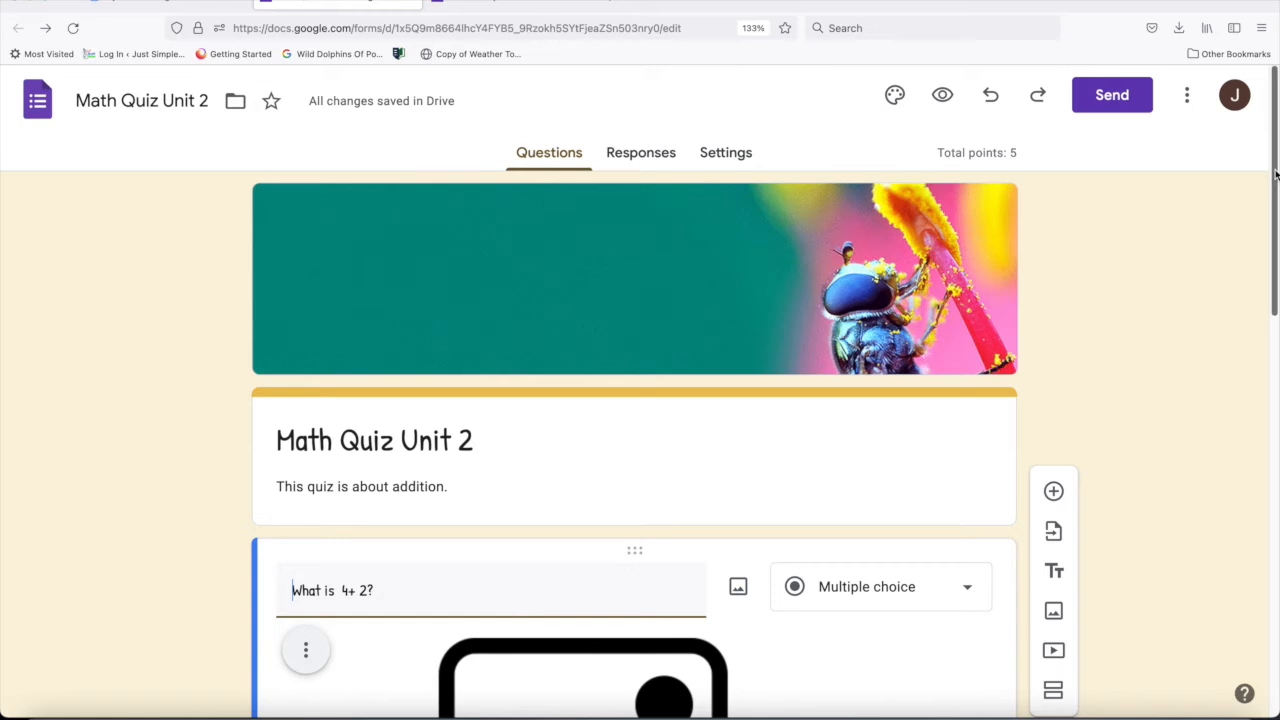
drag(1275, 176, 1247, 594)
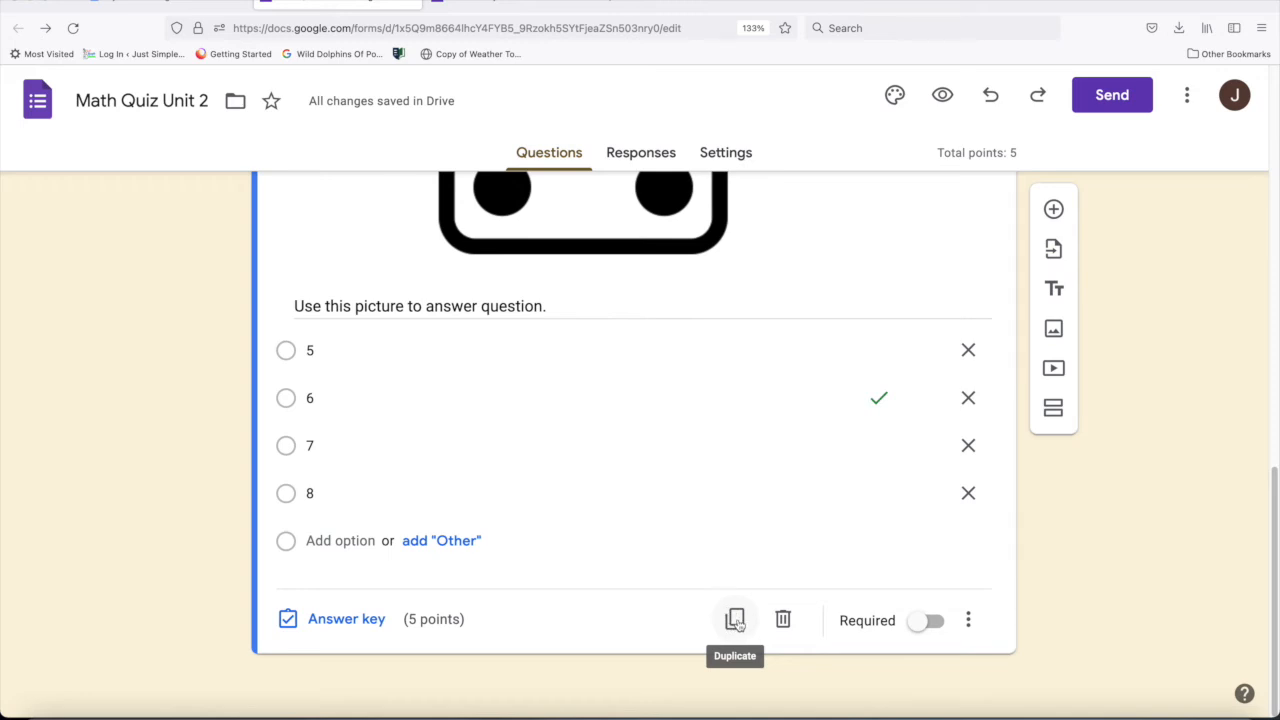
click(934, 622)
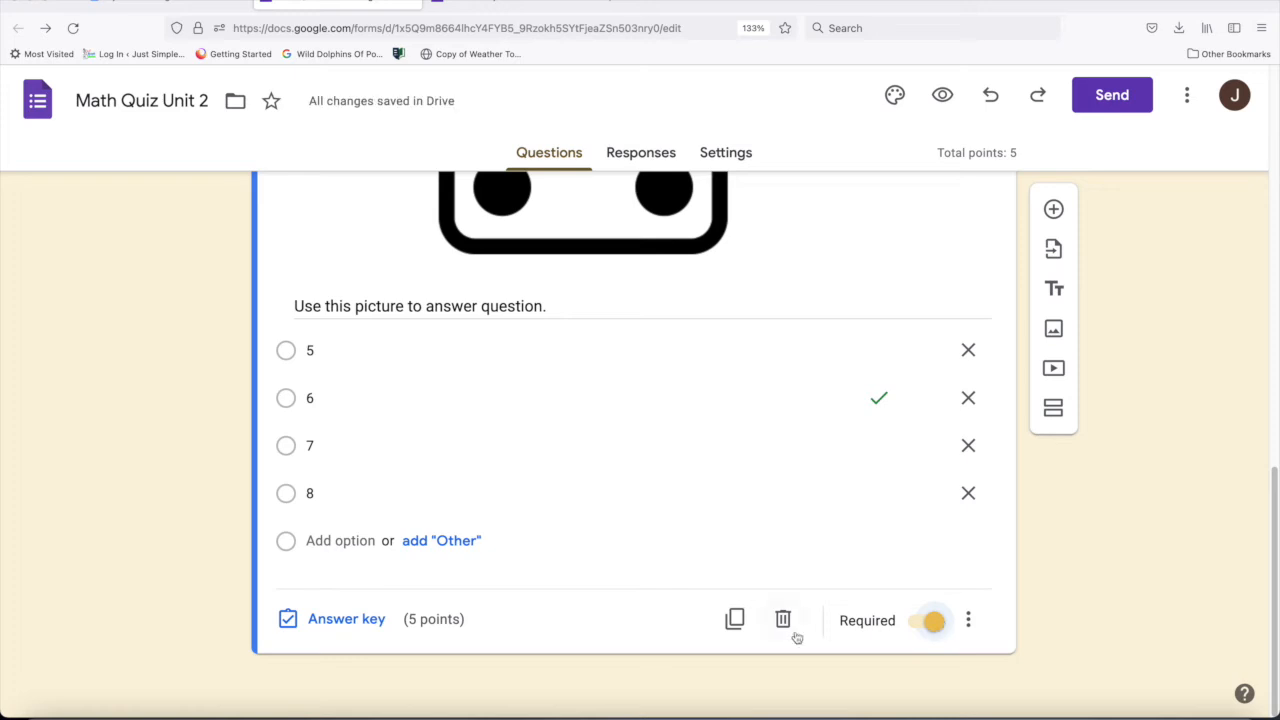
- Duplicate the question and change the copy's text to "What is 6+ 3?"
click(735, 621)
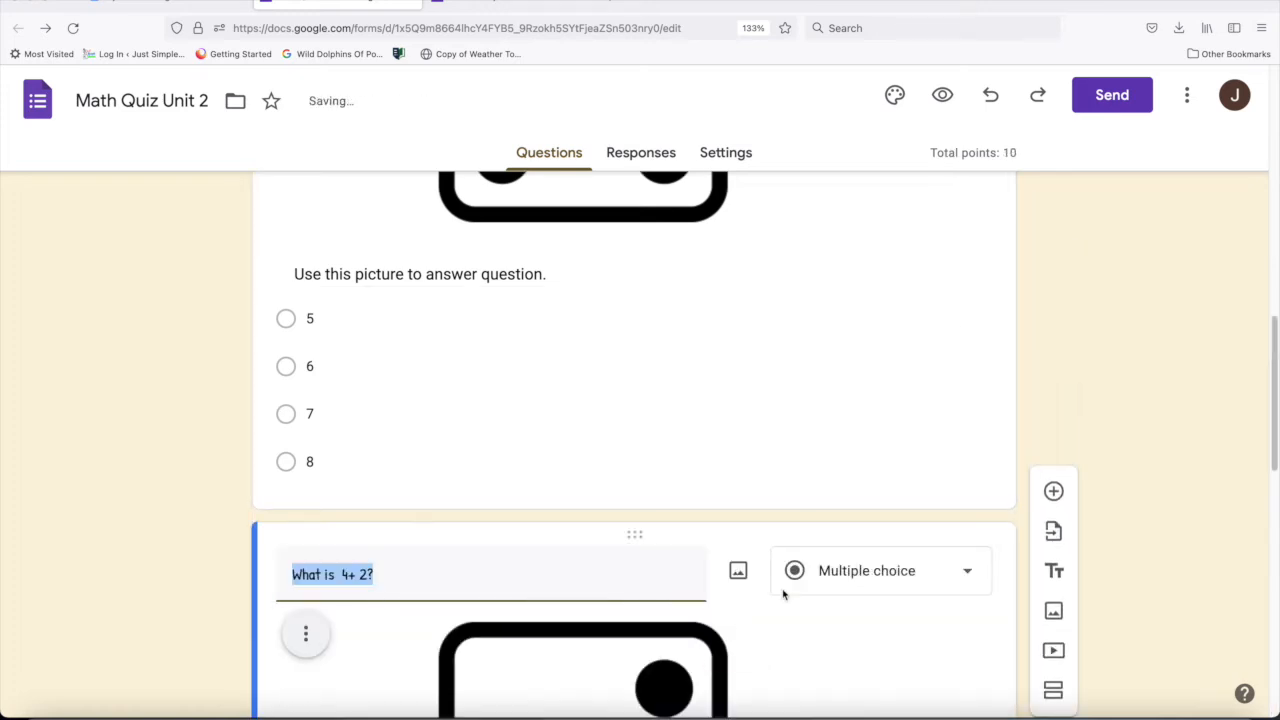
drag(1272, 355, 1268, 422)
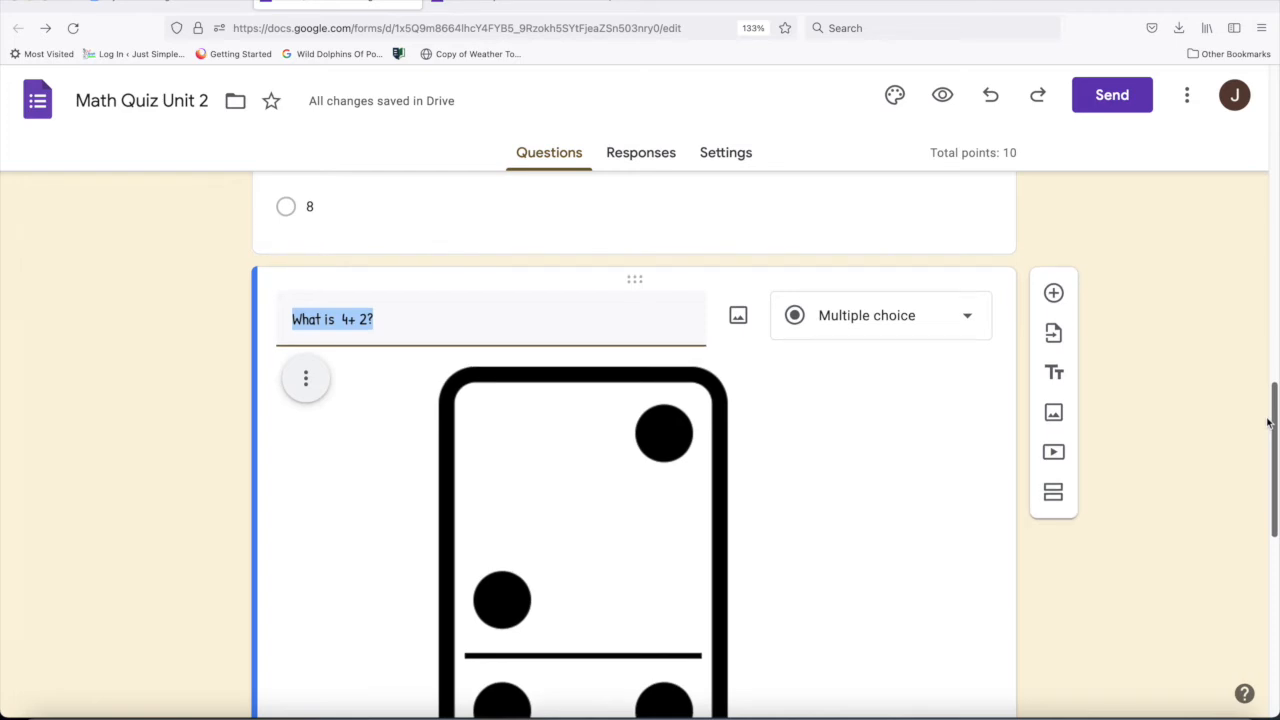
text(What is)
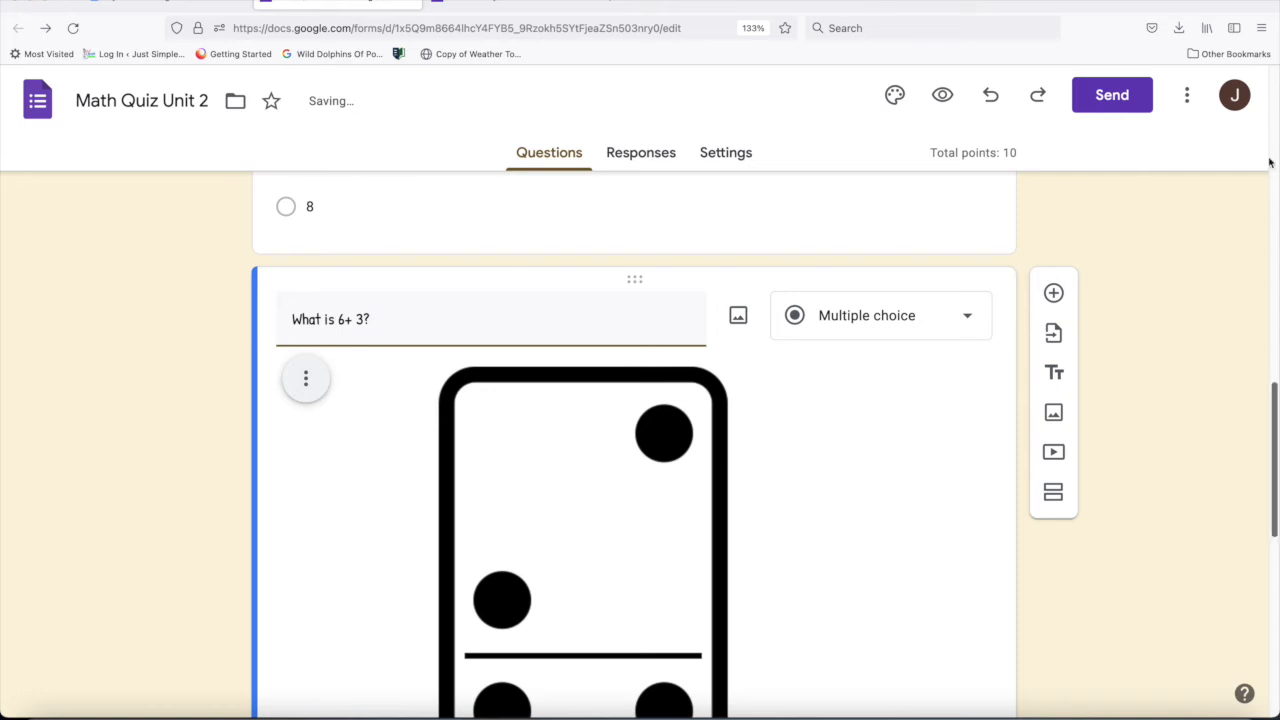
- Remove the copied domino image from the "What is 6+ 3?" question
click(651, 407)
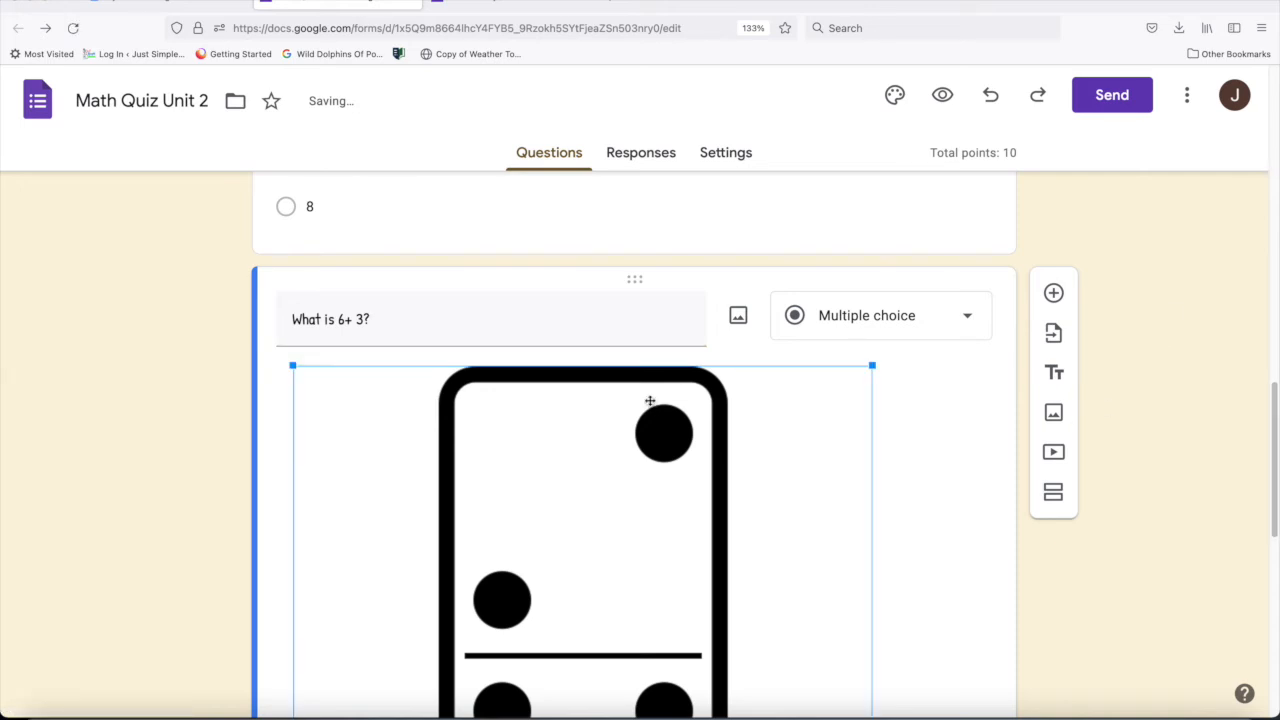
click(886, 409)
click(316, 380)
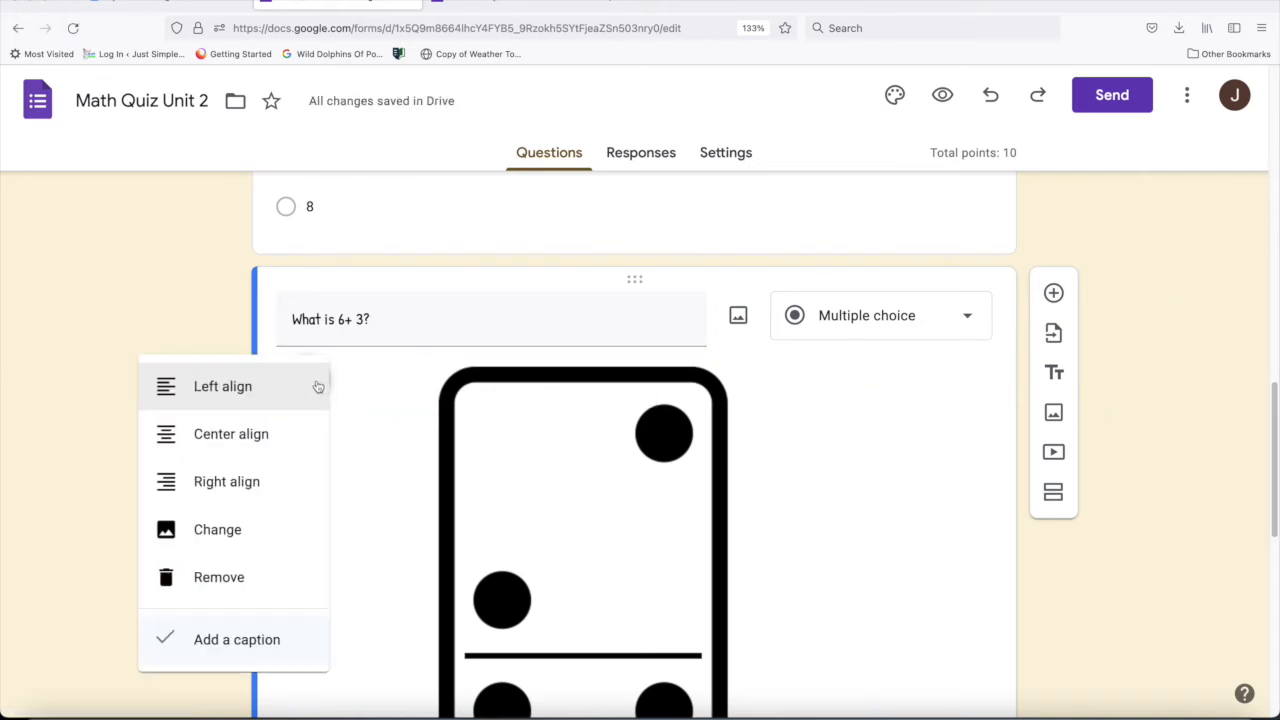
click(264, 578)
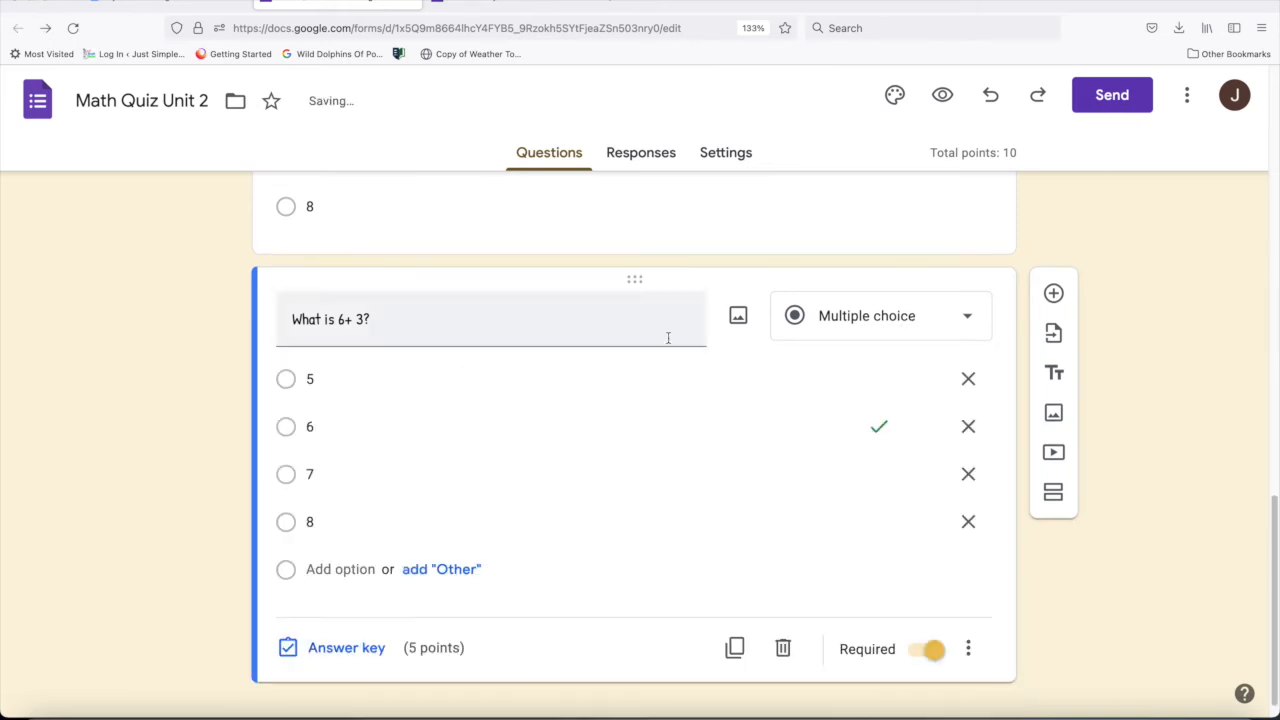
- Search Google images for "6+3 with dominos" and insert the domino with three and six dots into the "What is 6+ 3?" question
click(738, 315)
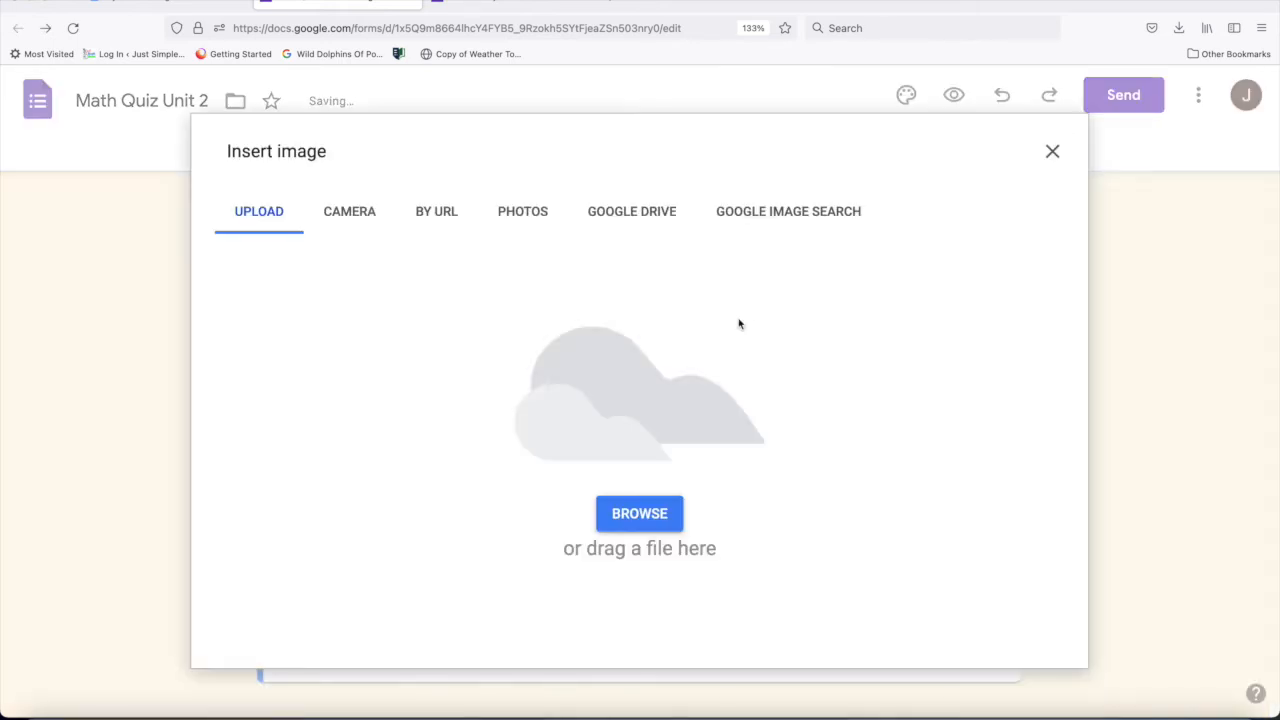
click(744, 214)
text(6=)
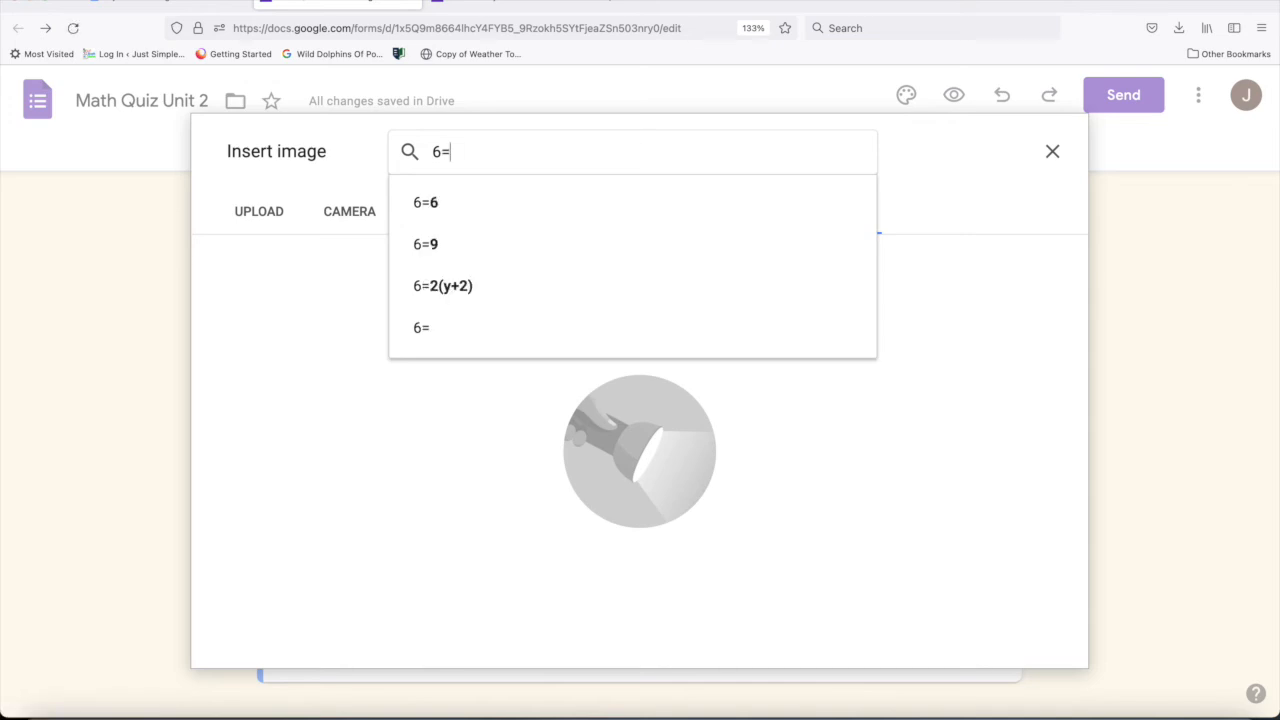
key(BackSpace)
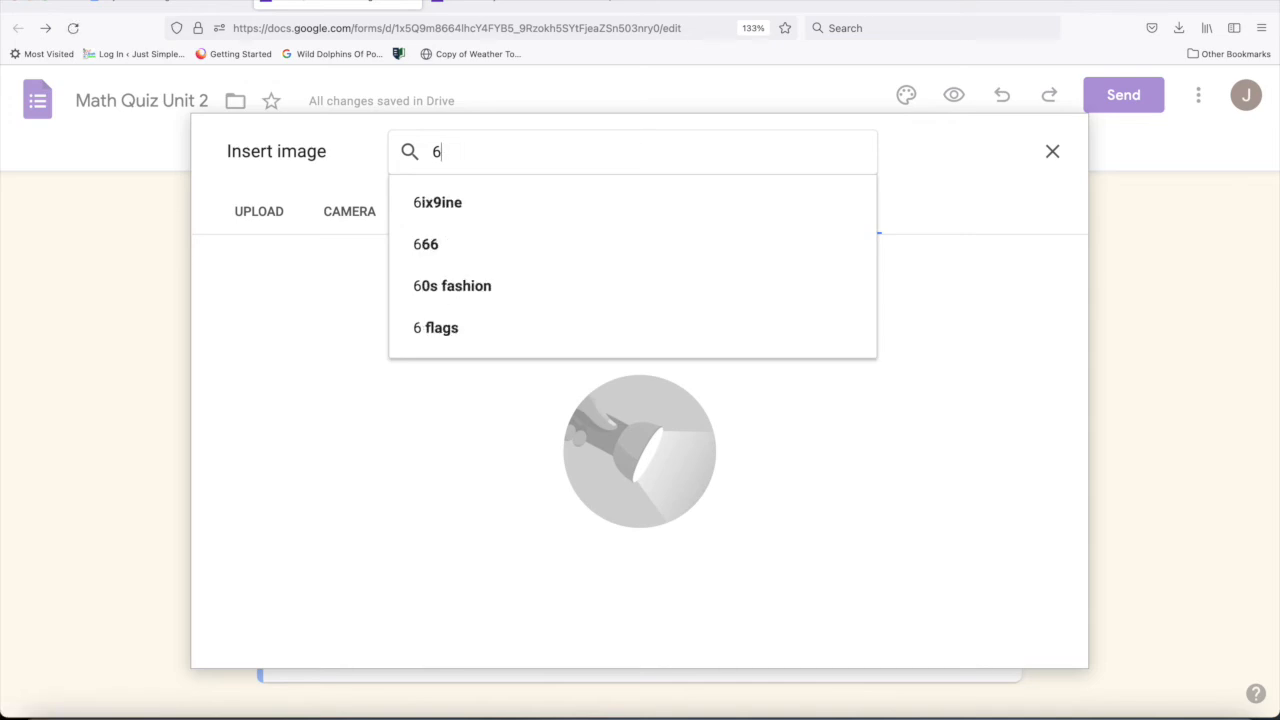
text(+3 with domi)
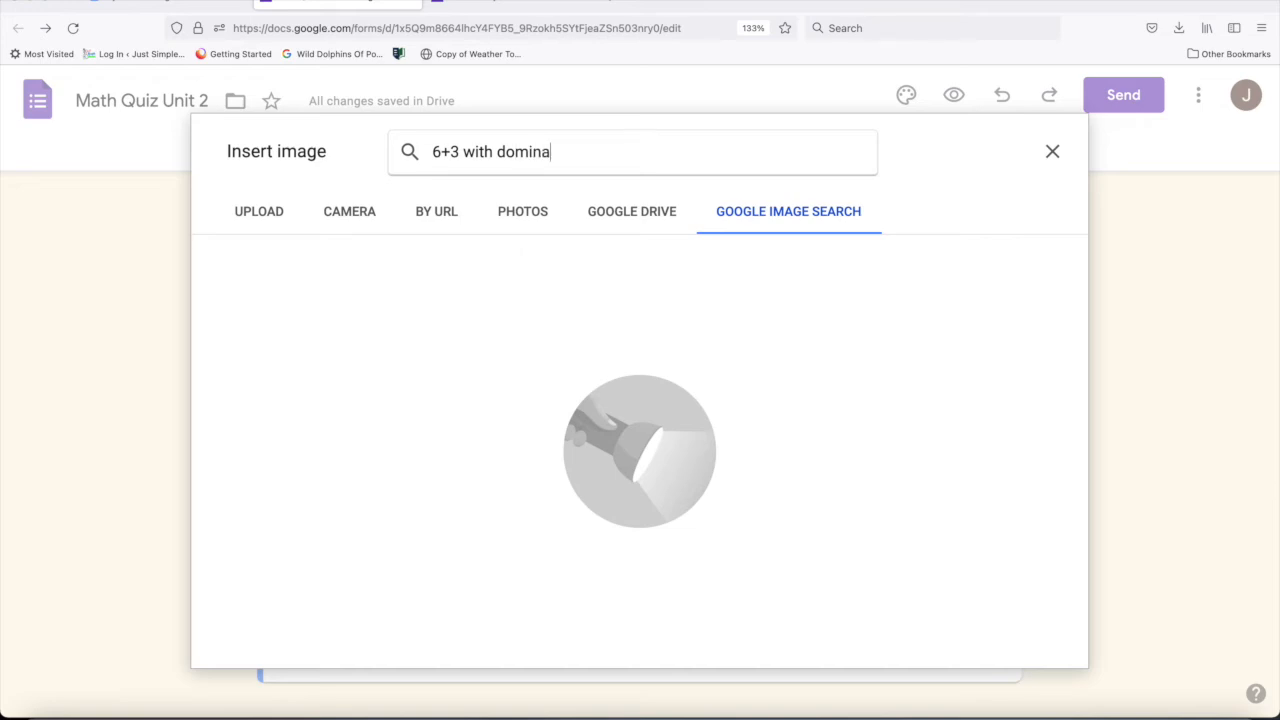
text(nos)
key(Return)
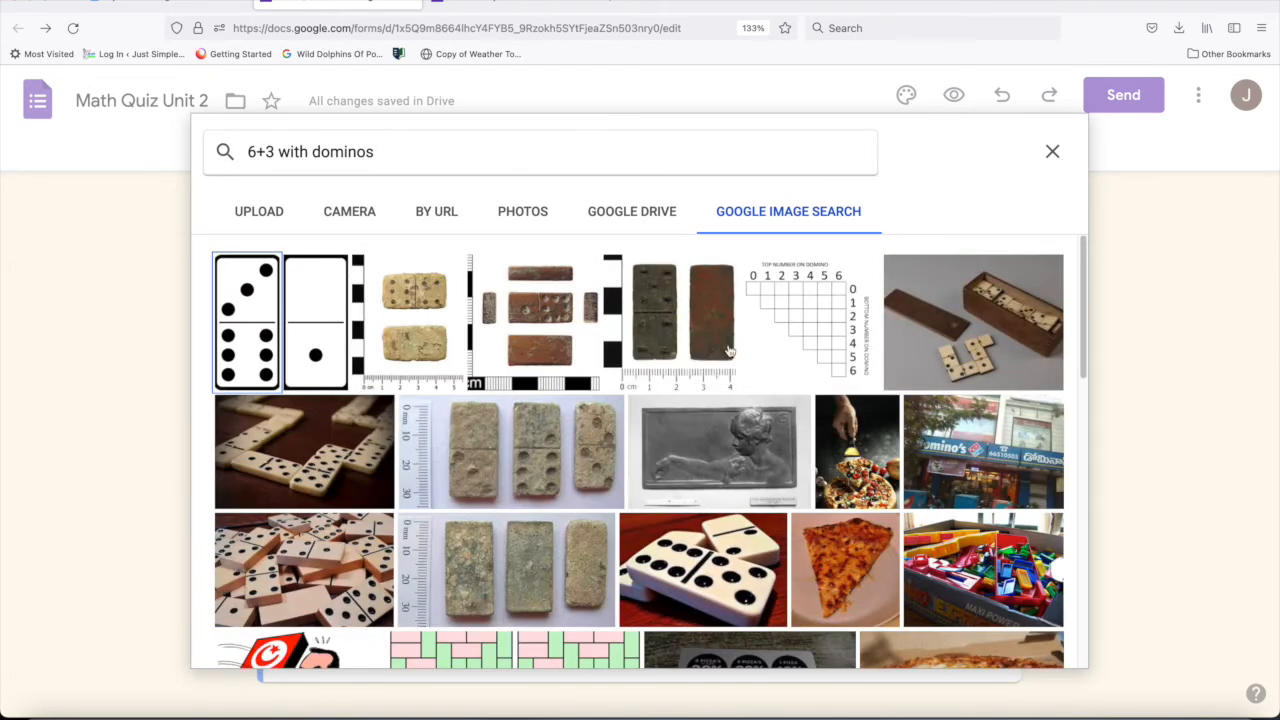
click(232, 330)
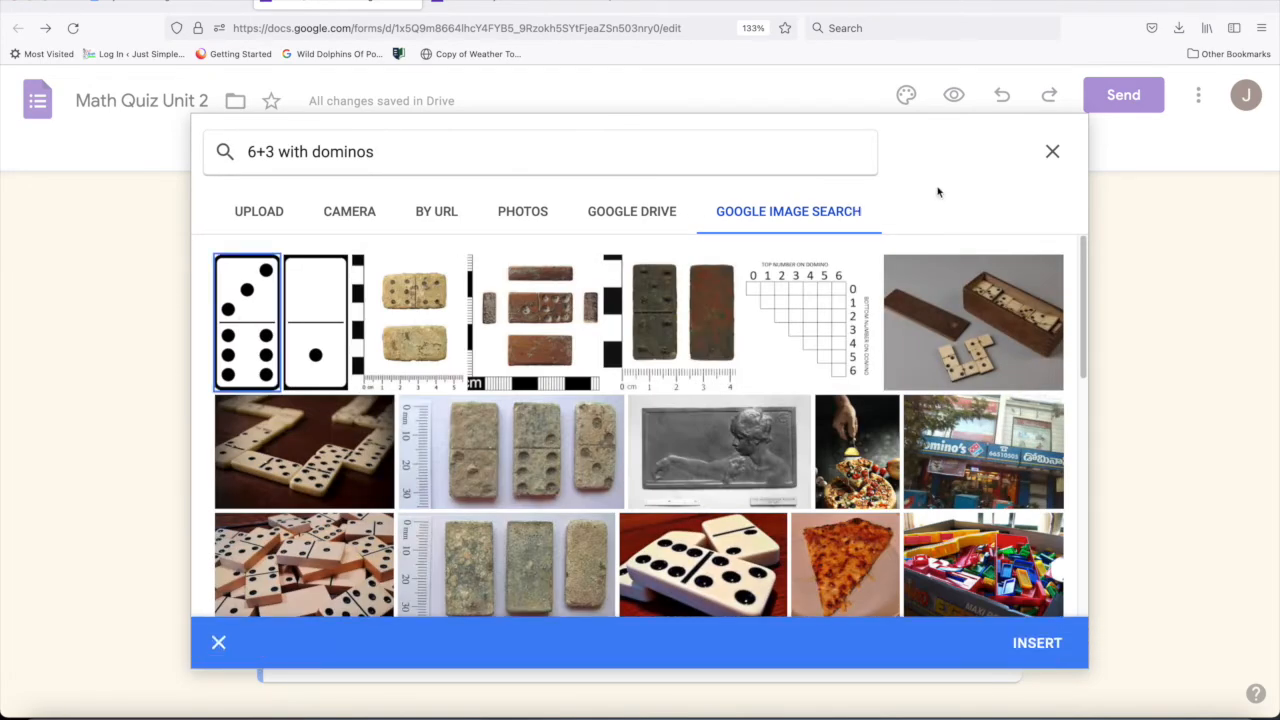
click(1046, 648)
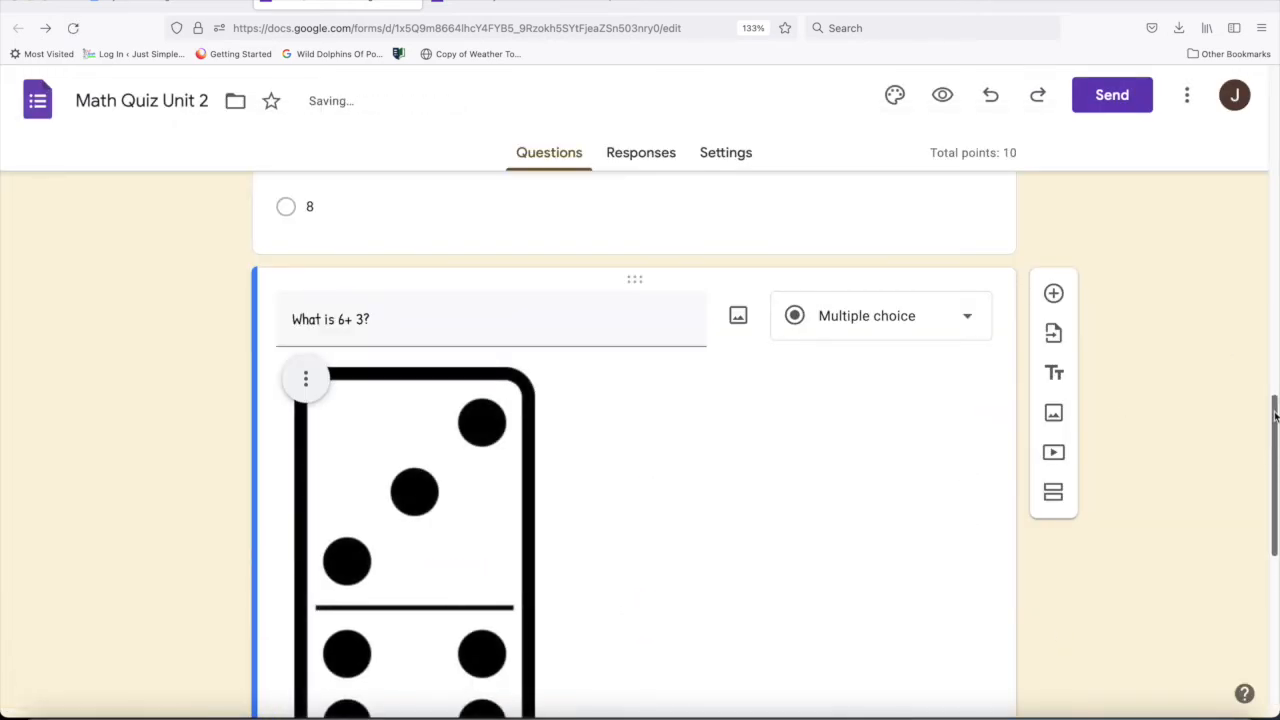
- Caption the new domino image "Use this picture to answer question."
scroll(1275, 415, down, 3)
click(388, 580)
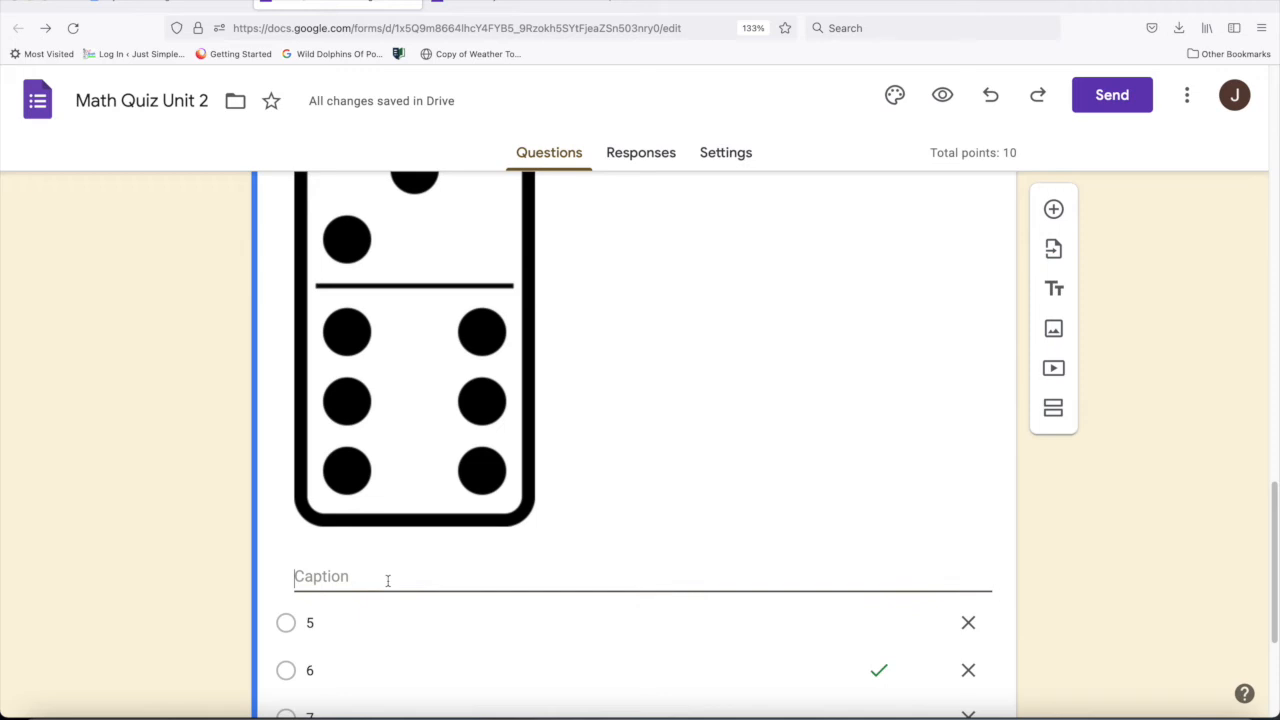
text(Use this picture to answer question.)
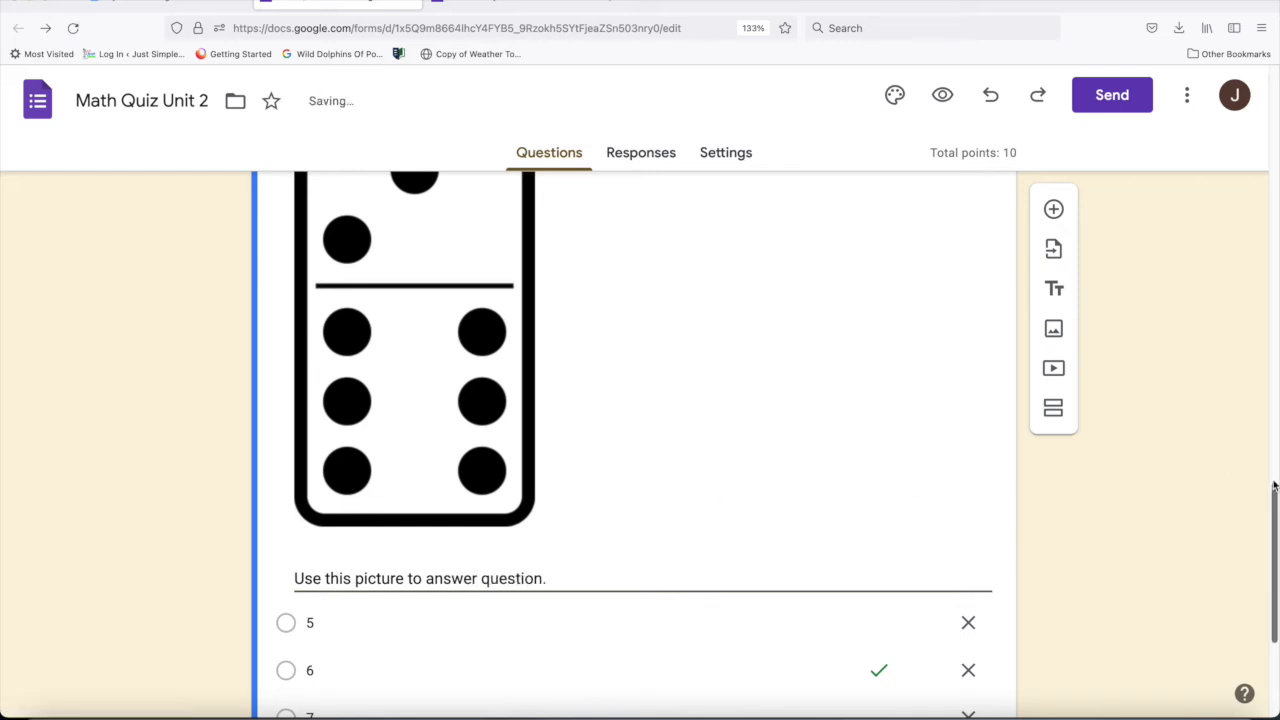
- Try to change the answer choices of the "What is 6+ 3?" question to 6, 7, 8 and 9
drag(1274, 497, 1268, 531)
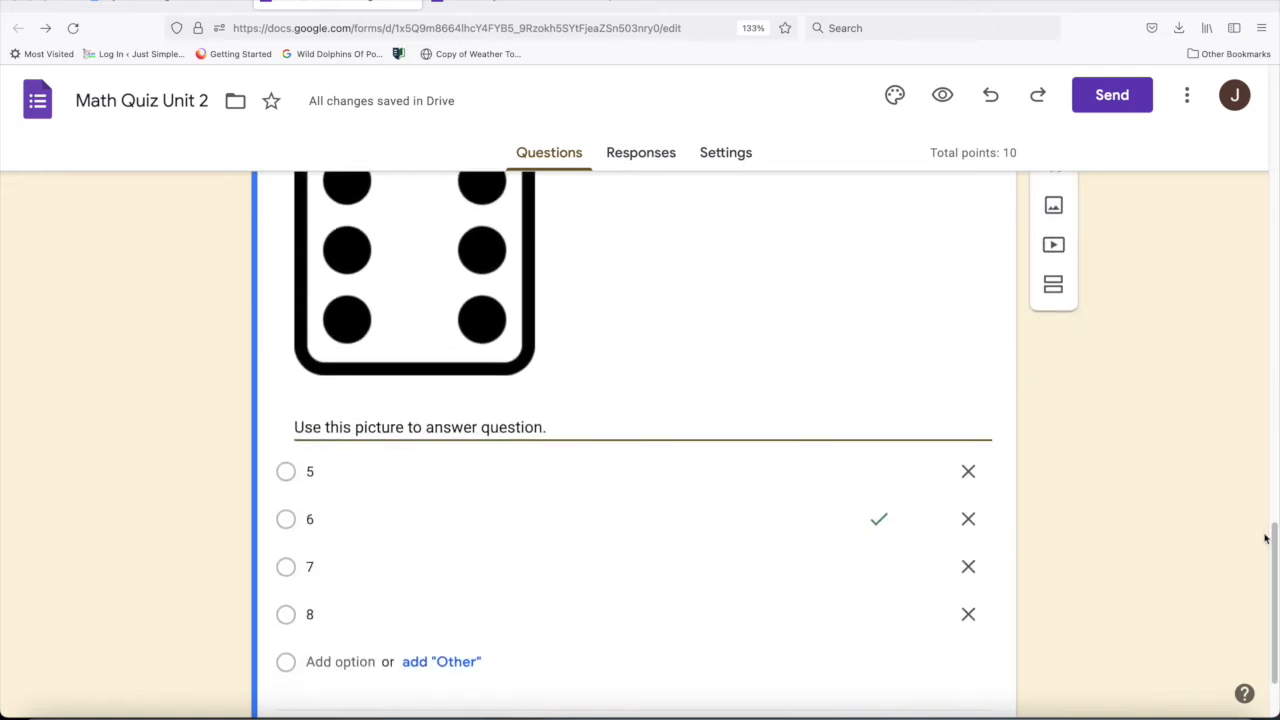
click(314, 472)
text(6)
click(314, 519)
text(7)
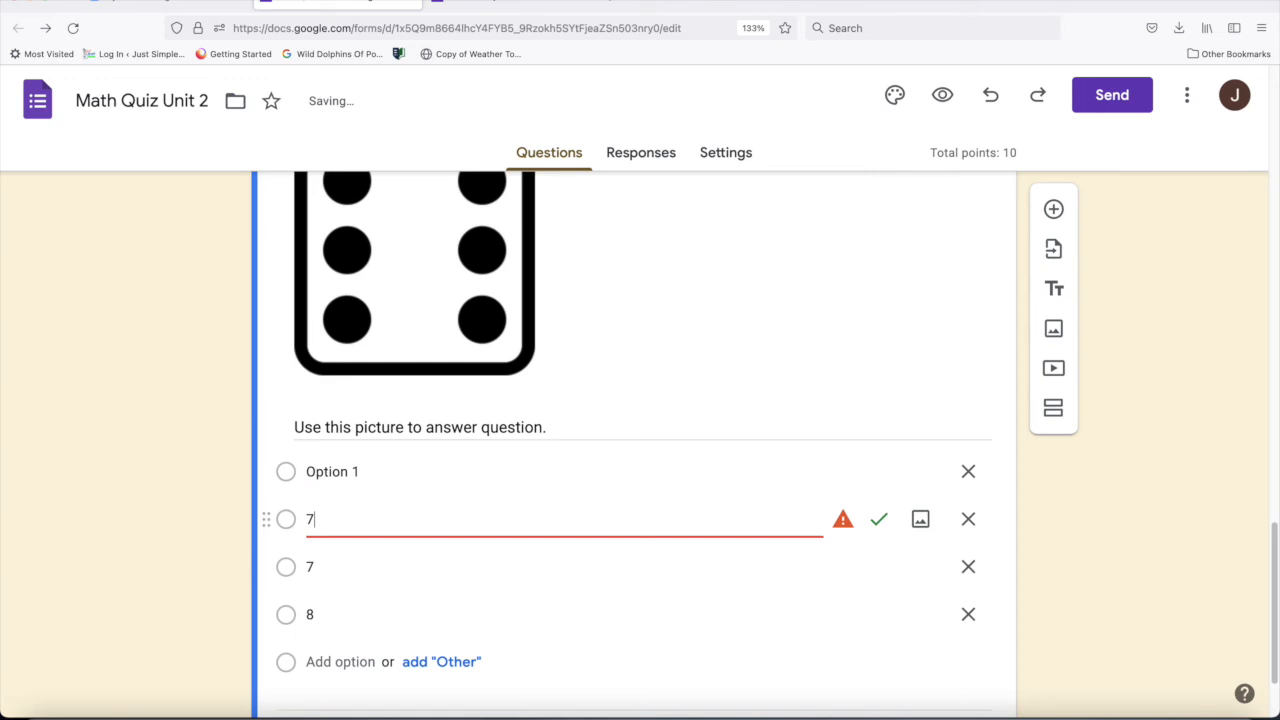
click(314, 564)
text(8)
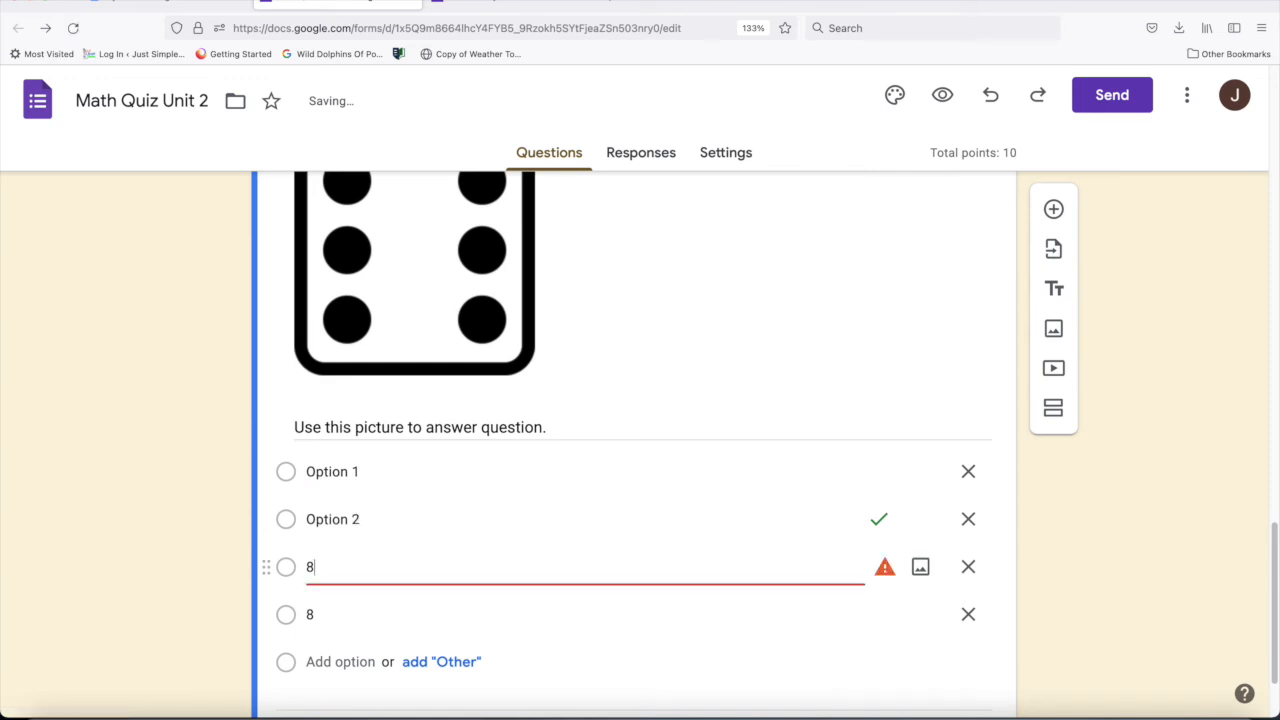
click(314, 614)
text(9)
- Make 9 the only correct answer in the answer key of the "What is 6+ 3?" question
scroll(866, 600, down, 2)
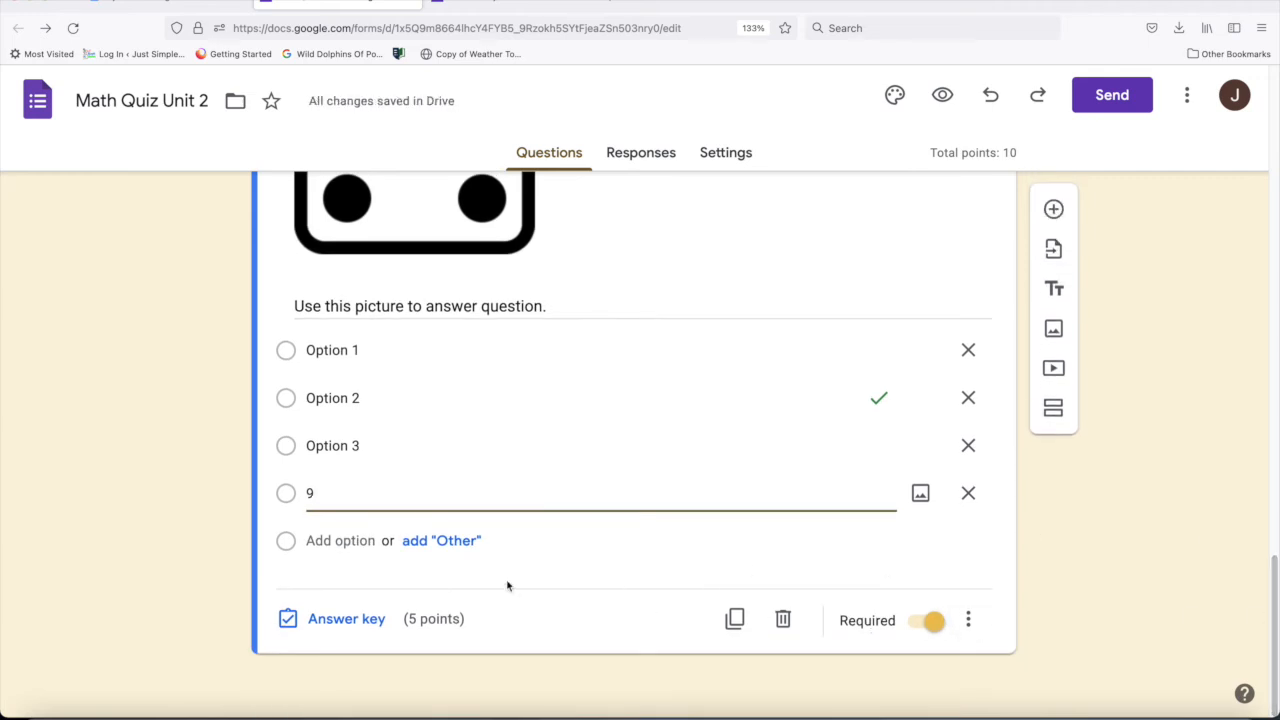
click(346, 619)
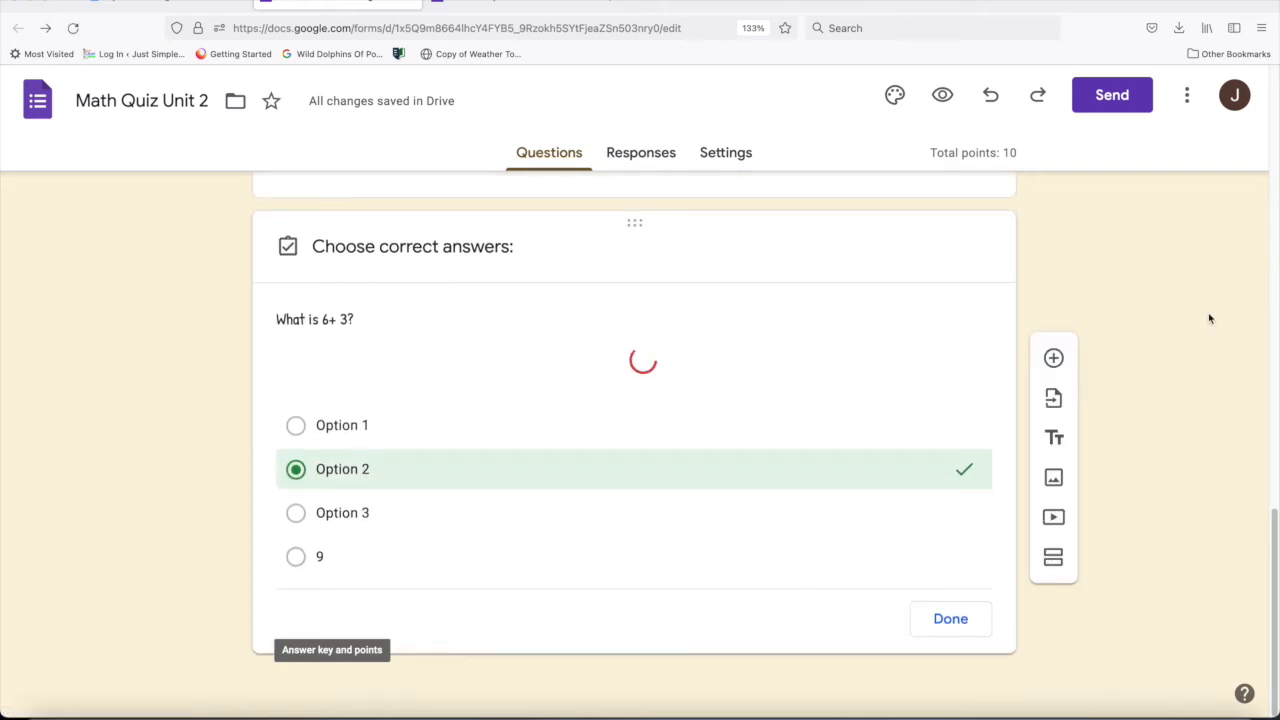
drag(1274, 455, 1274, 540)
click(328, 474)
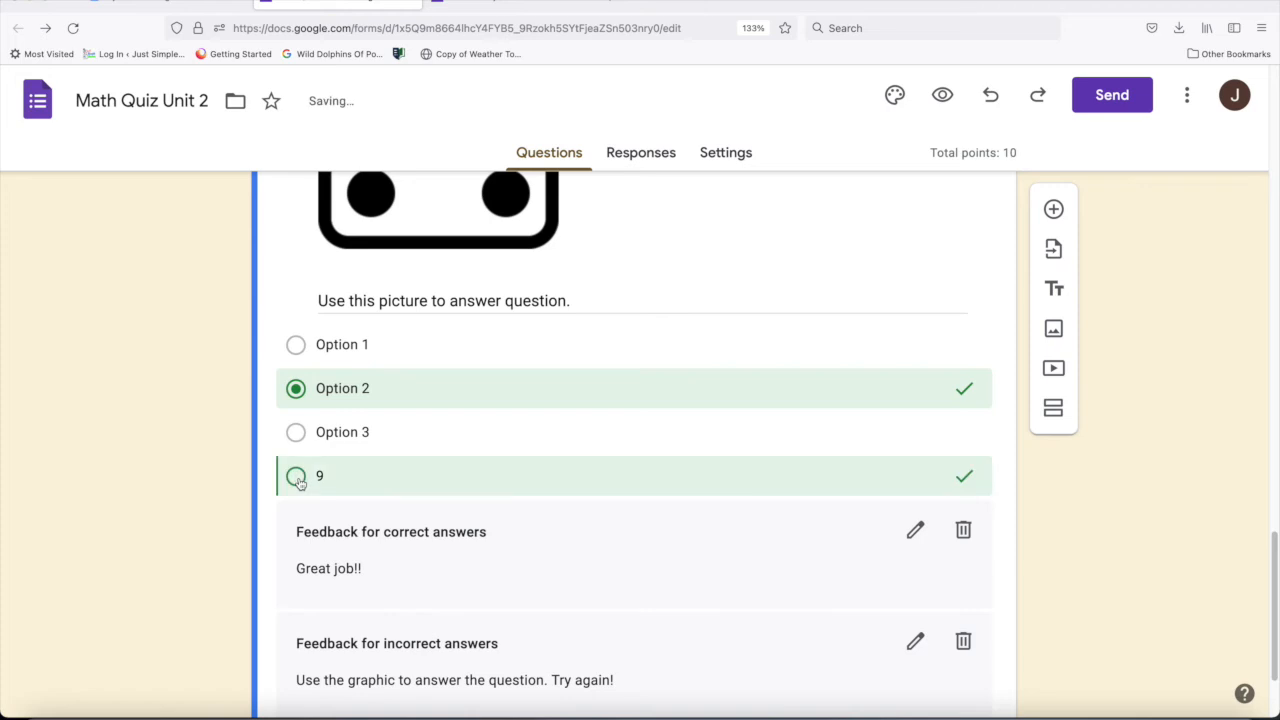
click(948, 399)
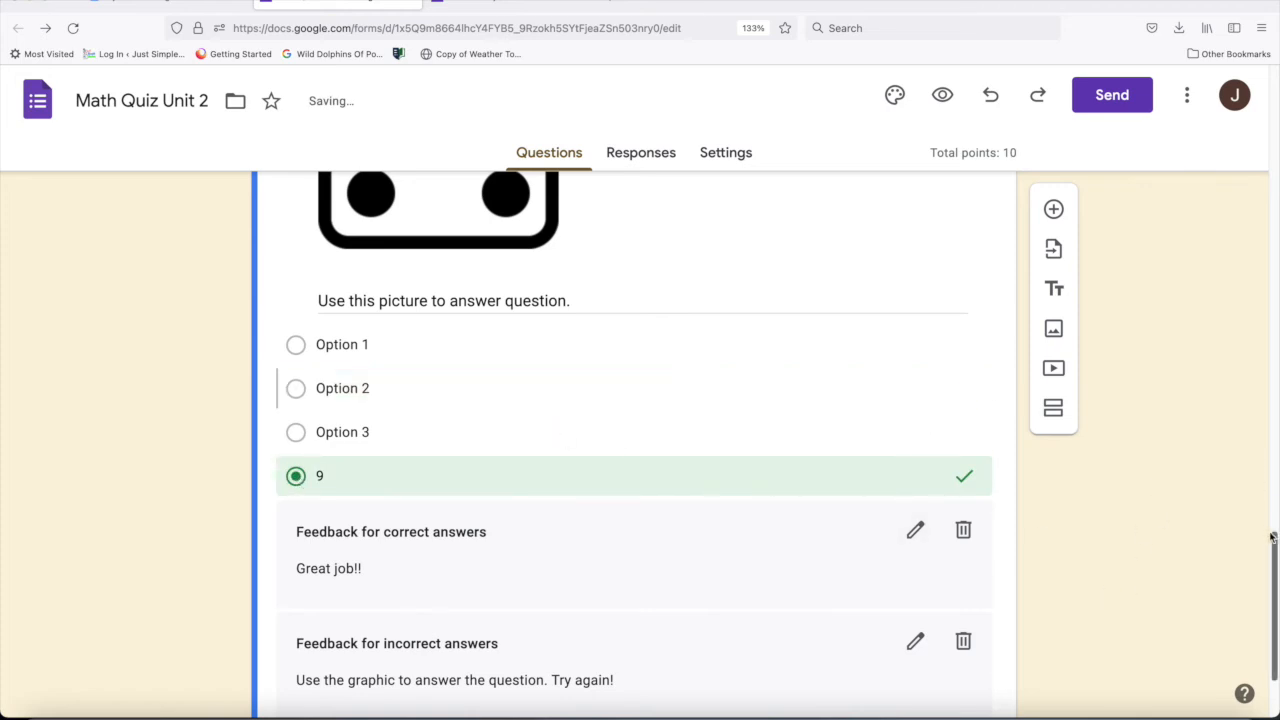
scroll(1080, 533, down, 3)
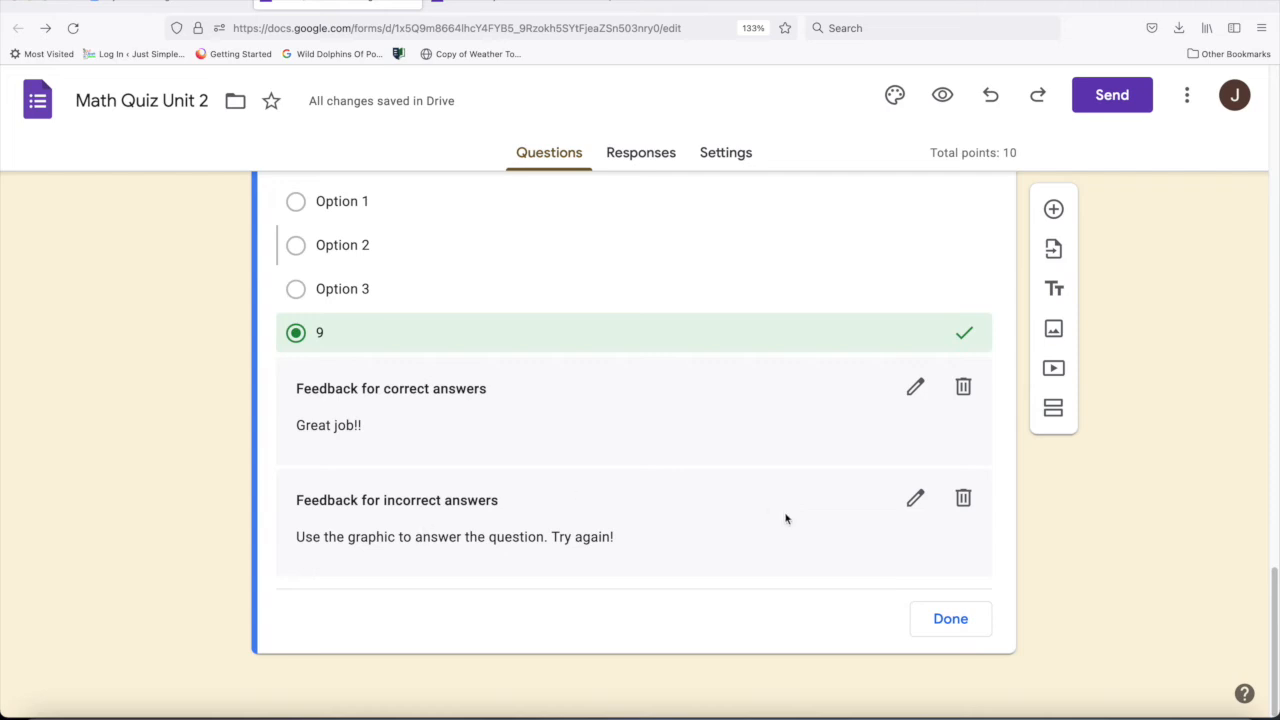
click(962, 618)
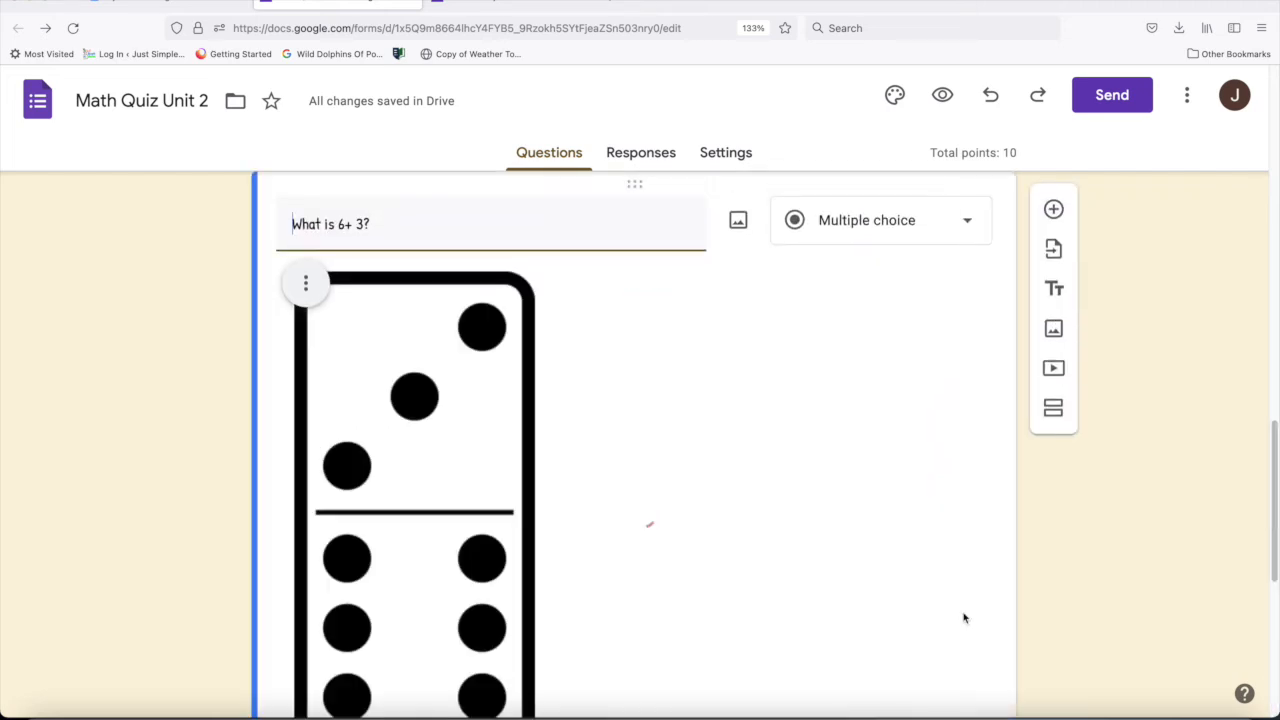
- Preview the quiz and look through both questions down to the "What is 6+ 3?" answer choices
click(944, 97)
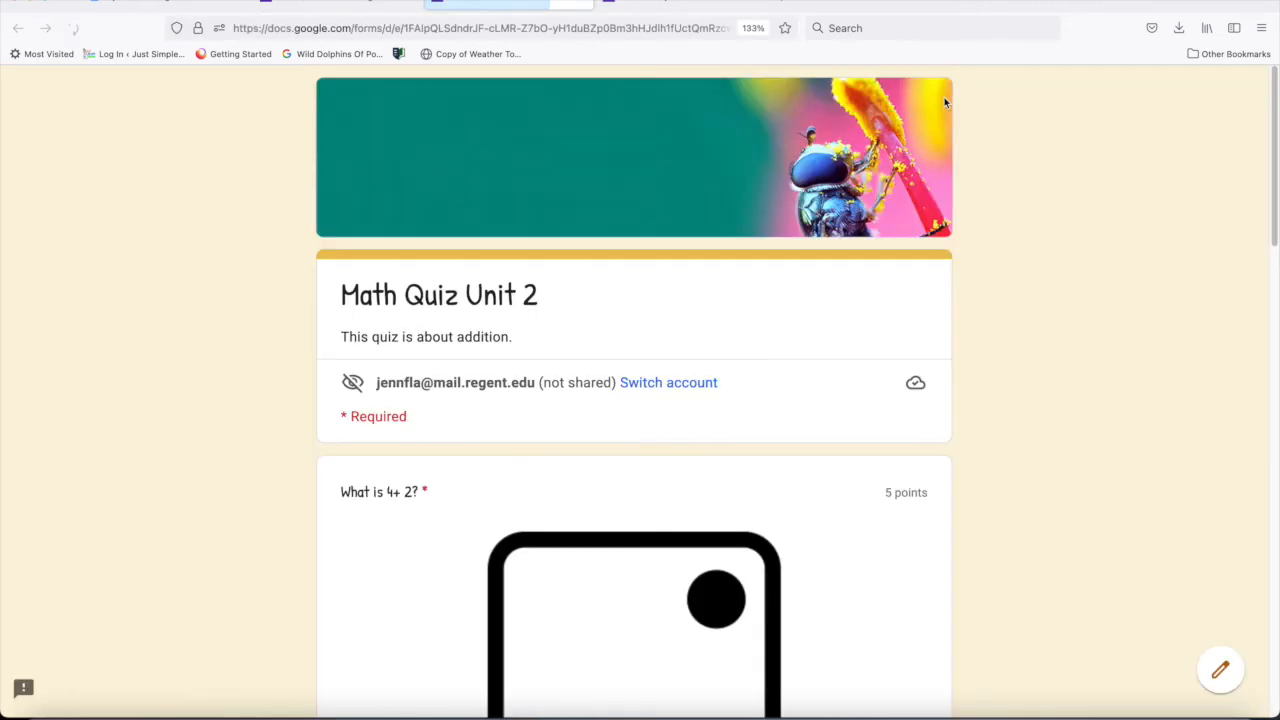
drag(1265, 190, 1268, 300)
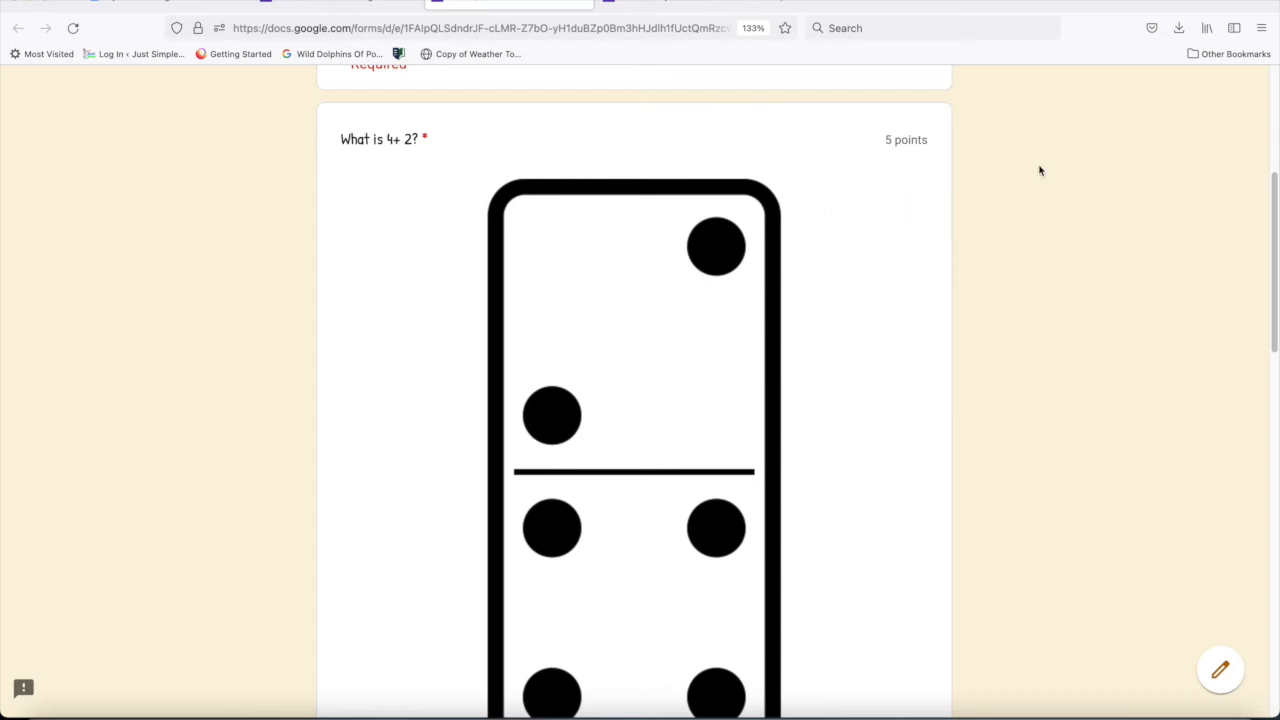
drag(1264, 215, 1263, 518)
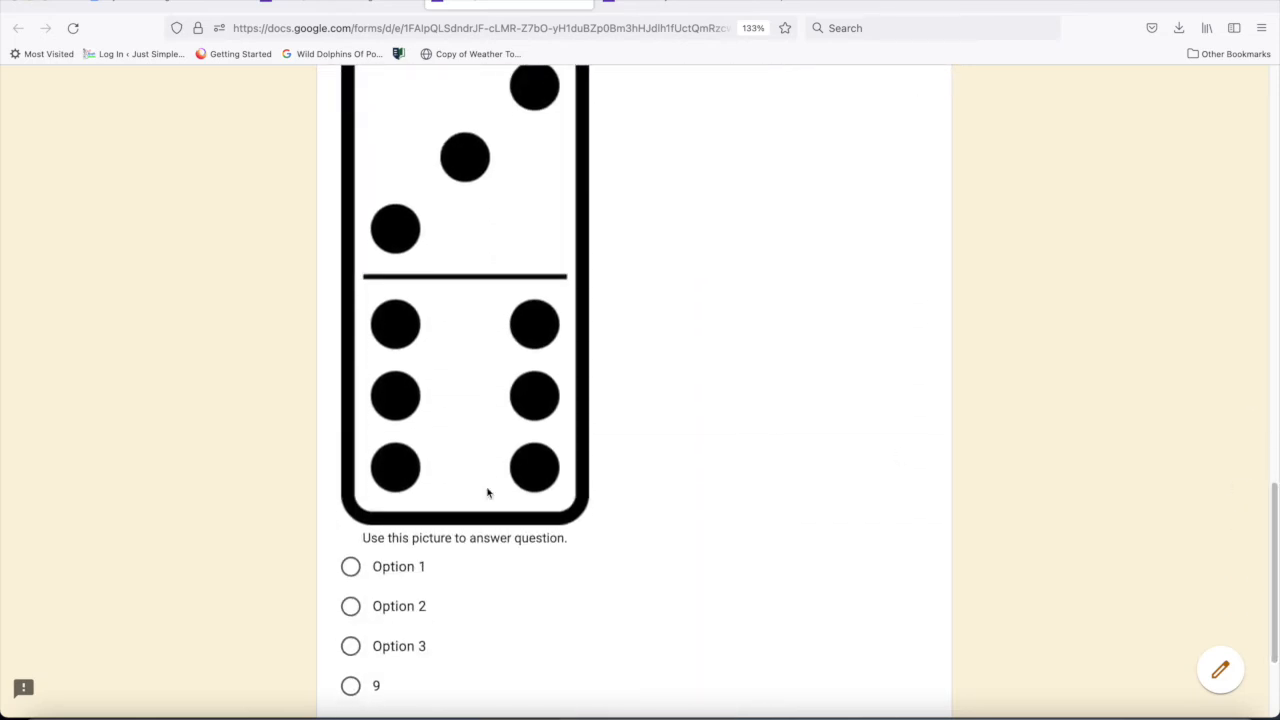
- Try to submit the previewed quiz with only Option 2 chosen for the "What is 6+ 3?" question
click(350, 610)
drag(1272, 557, 1272, 612)
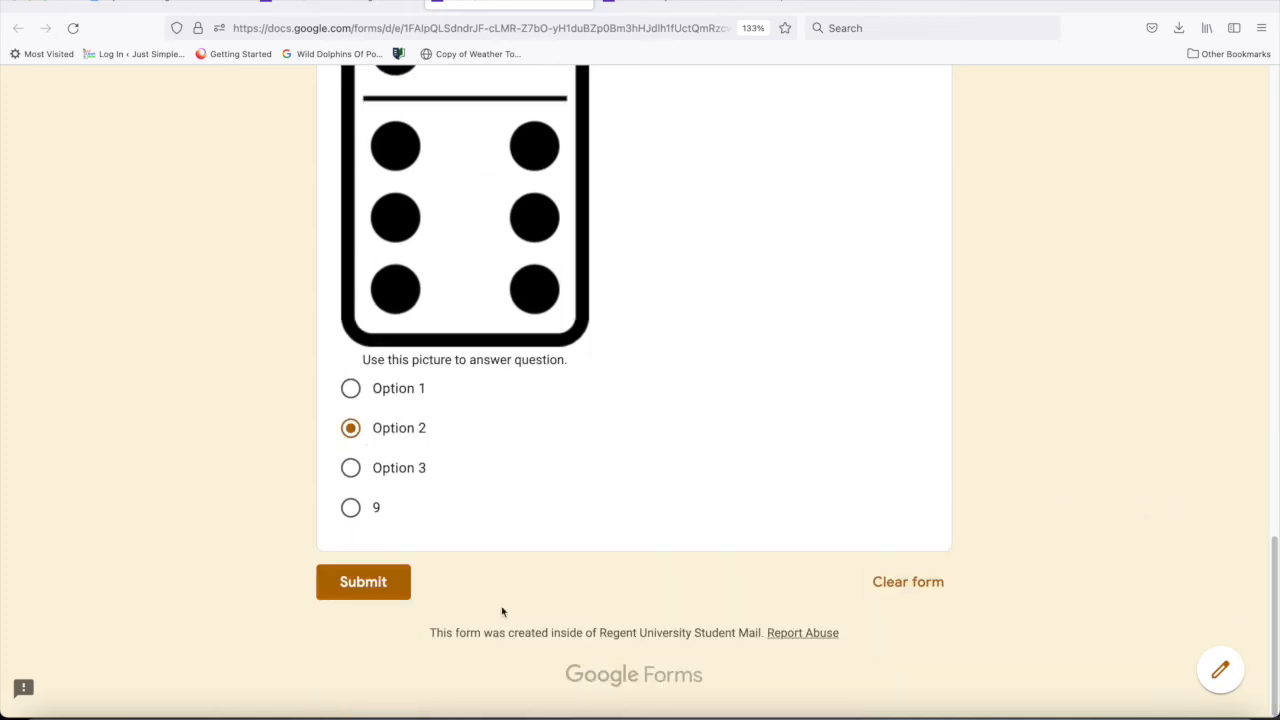
click(362, 582)
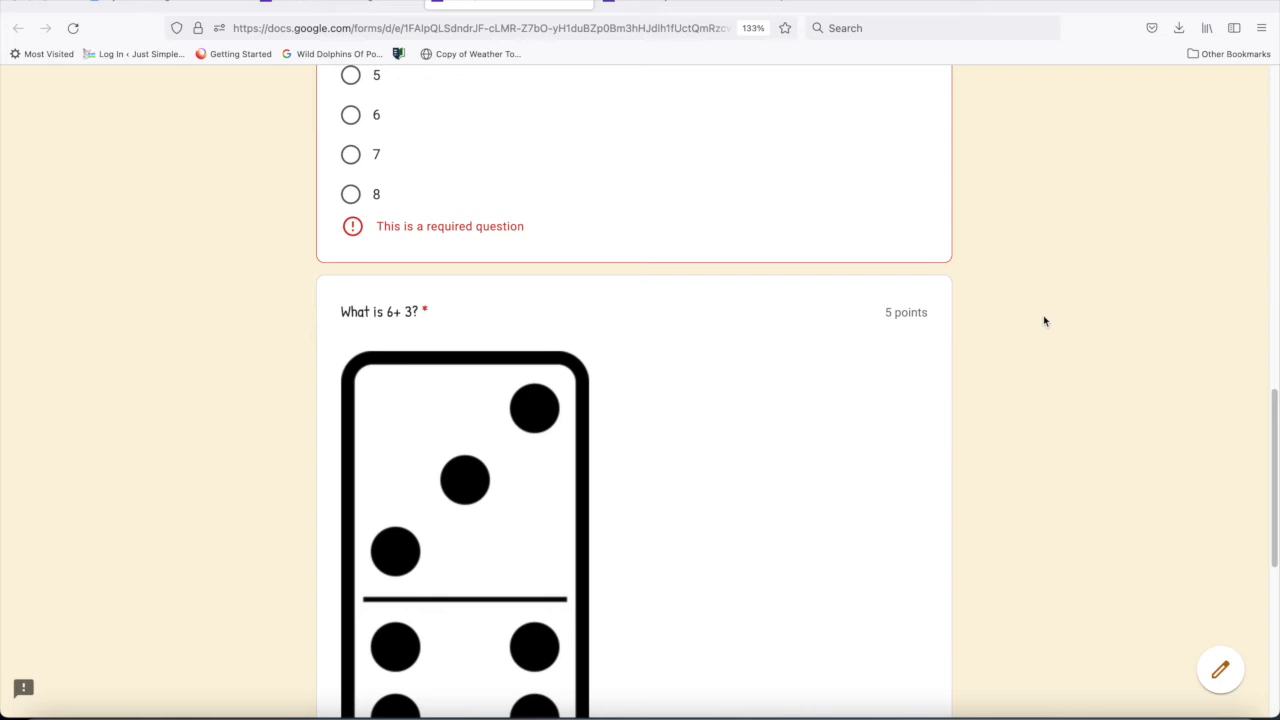
- Answer the "What is 4+ 2?" question with 6 in the preview, and close the preview to return to editing
drag(1276, 494, 1277, 367)
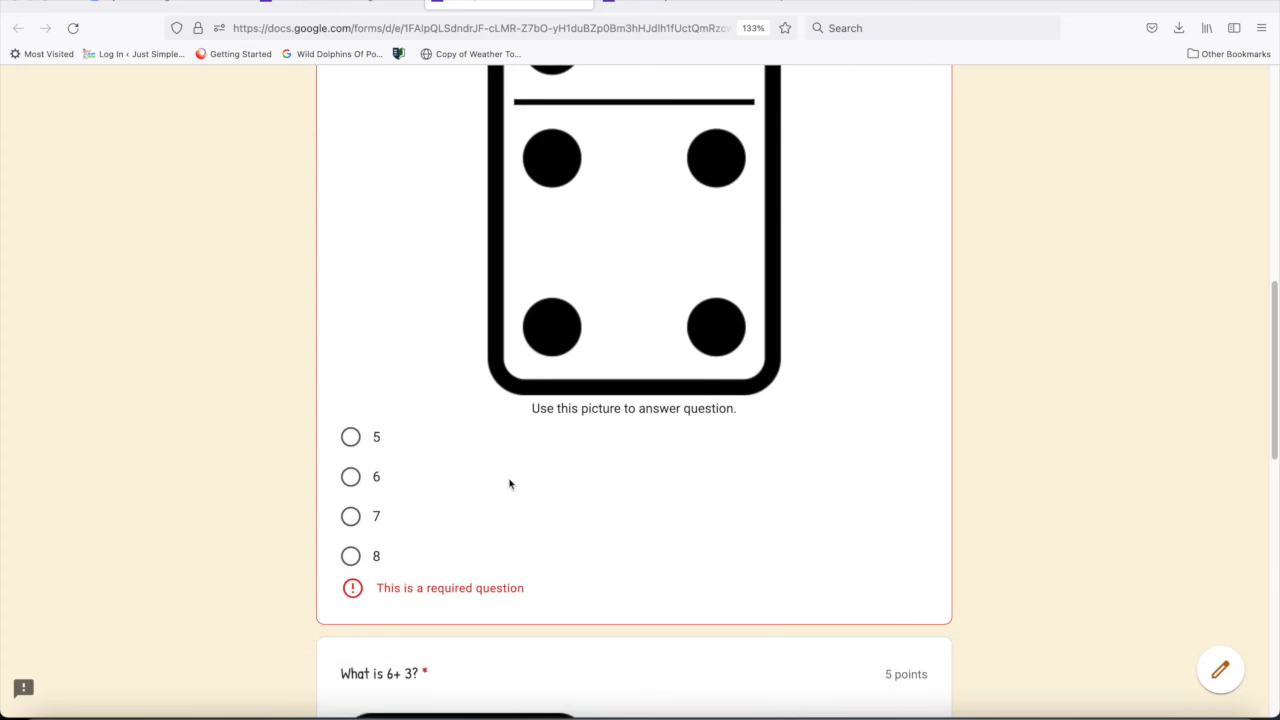
click(350, 477)
drag(1274, 423, 1249, 649)
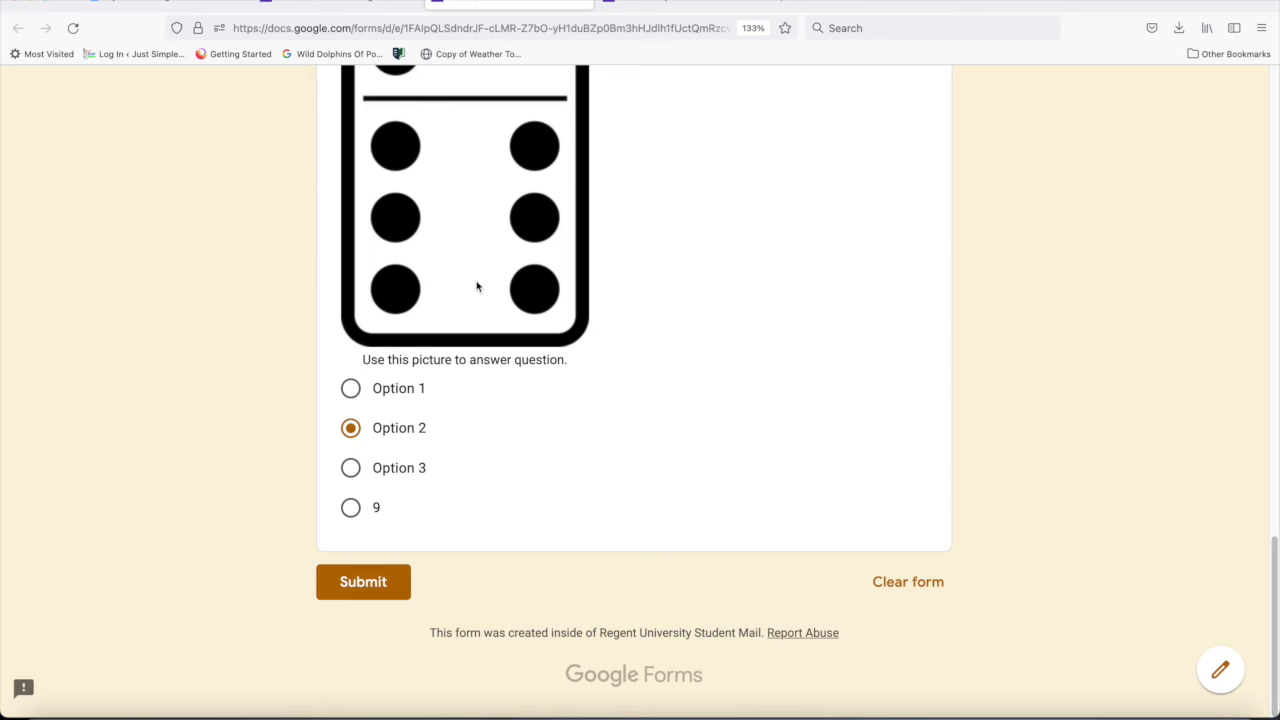
click(581, 2)
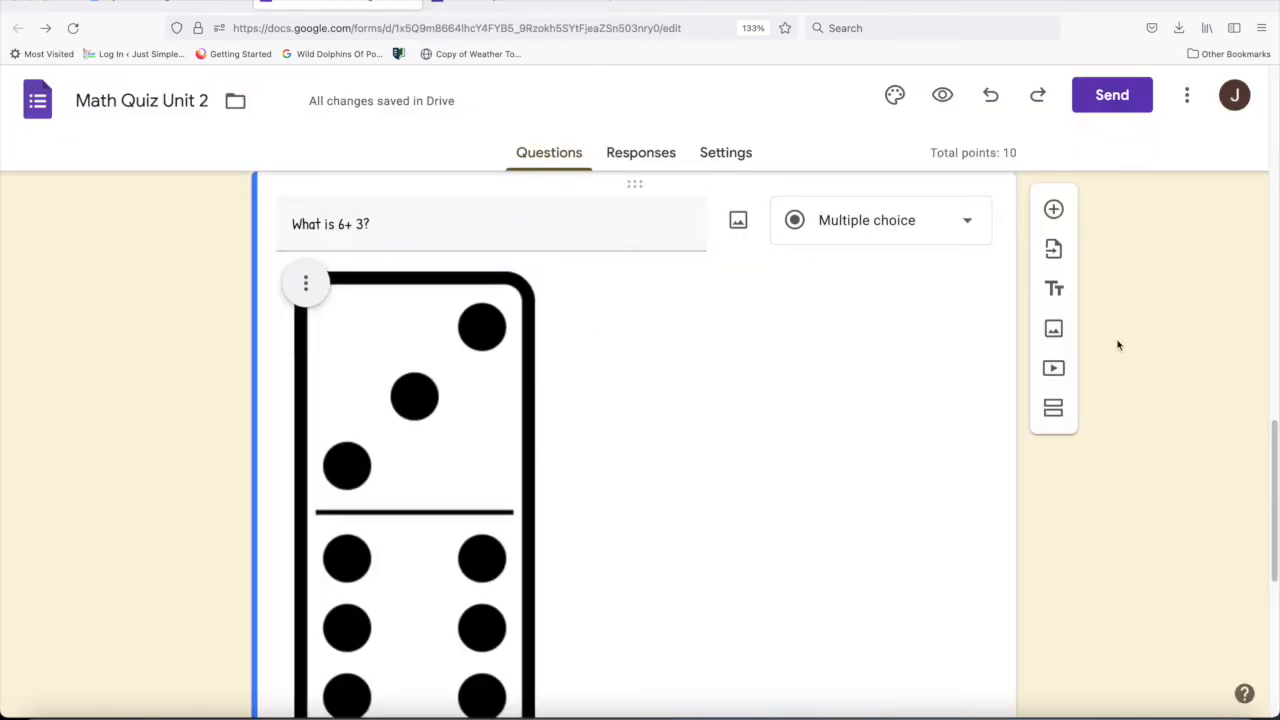
- Replace the placeholder texts of the first three "What is 6+ 3?" answer choices with 6, 7 and 8
scroll(1274, 515, down, 3)
scroll(1274, 515, down, 2)
click(352, 356)
drag(352, 356, 266, 356)
text(6)
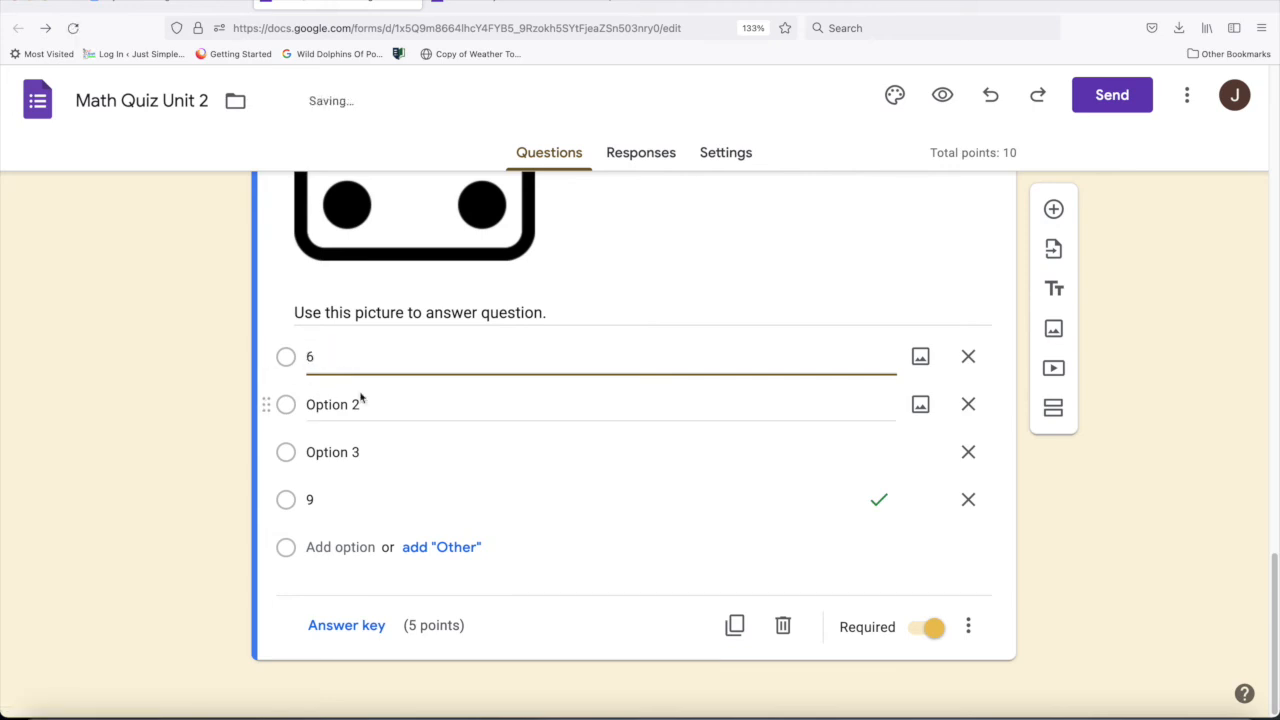
drag(358, 404, 266, 404)
text(7)
click(358, 452)
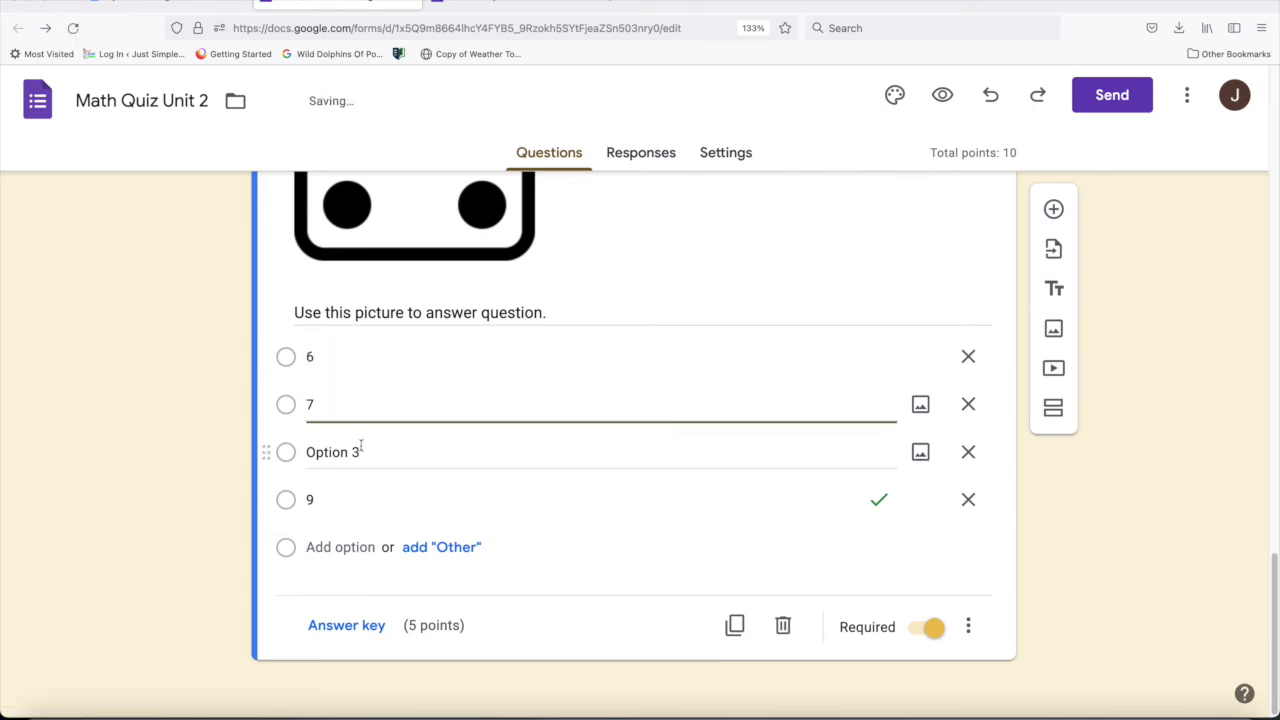
drag(358, 452, 263, 443)
text(8)
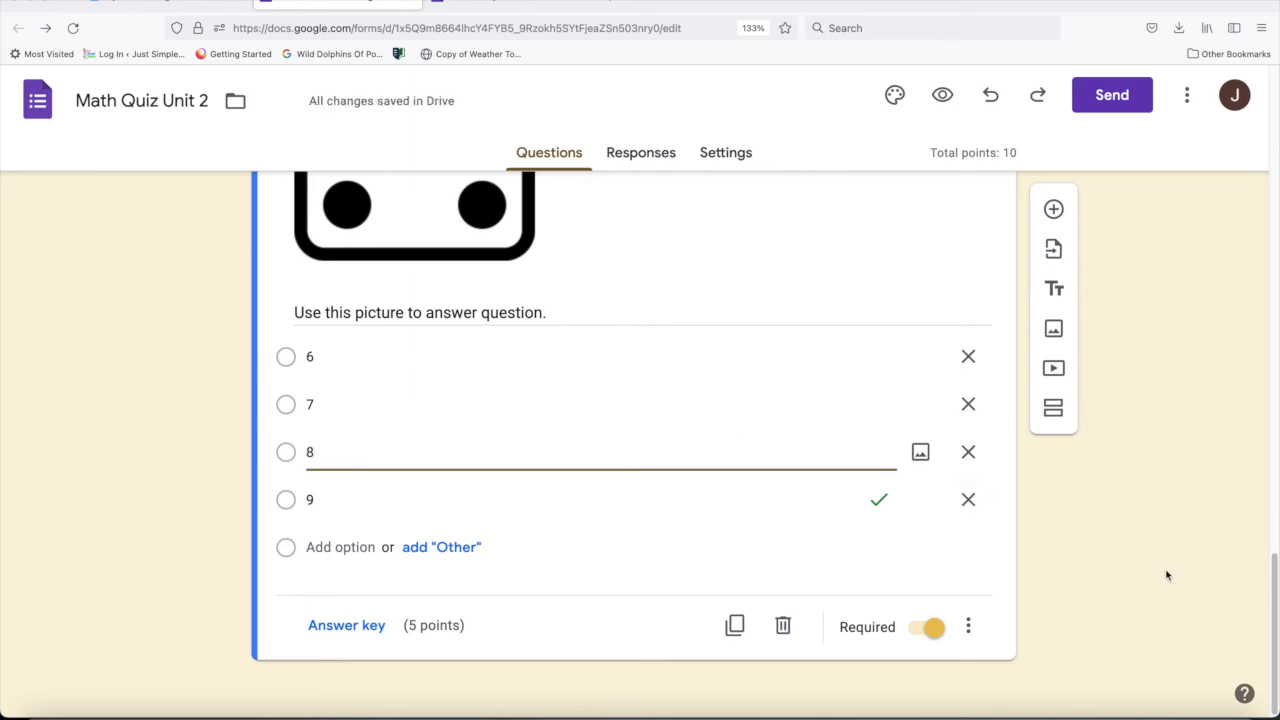
- Preview the quiz again, answer the "What is 6+ 3?" question with 9, and submit the response
click(942, 95)
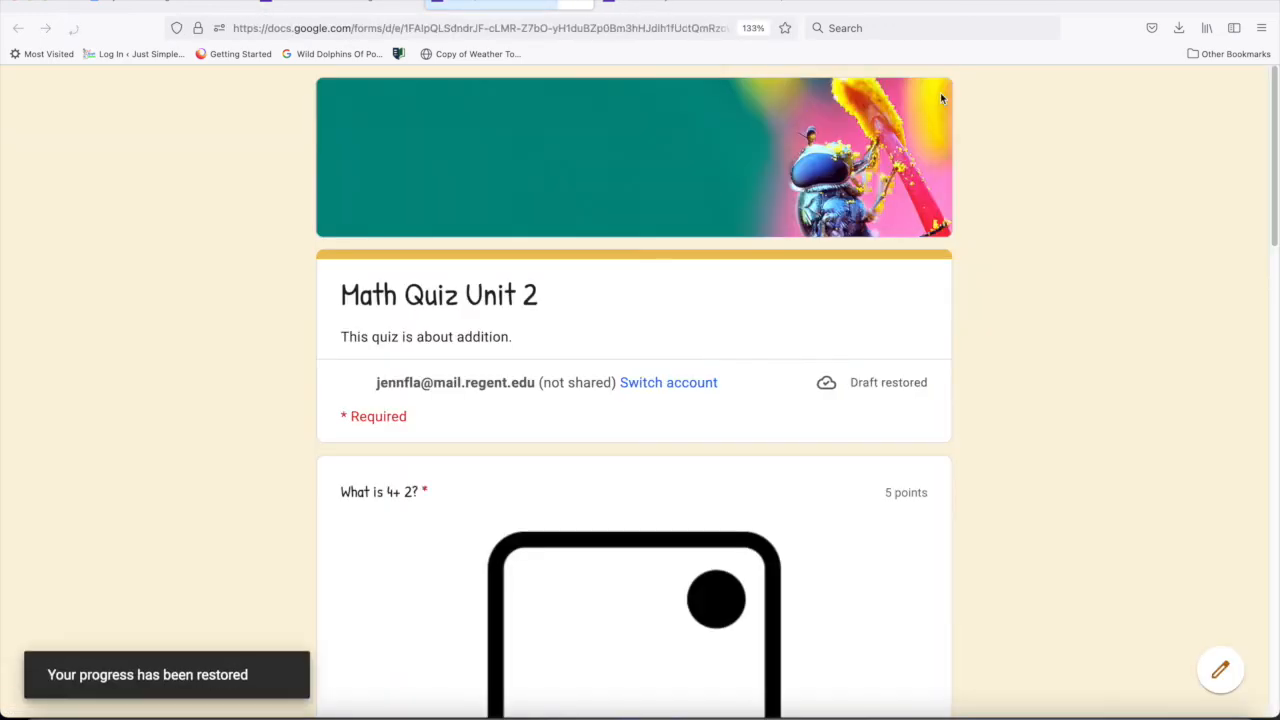
scroll(1250, 300, down, 10)
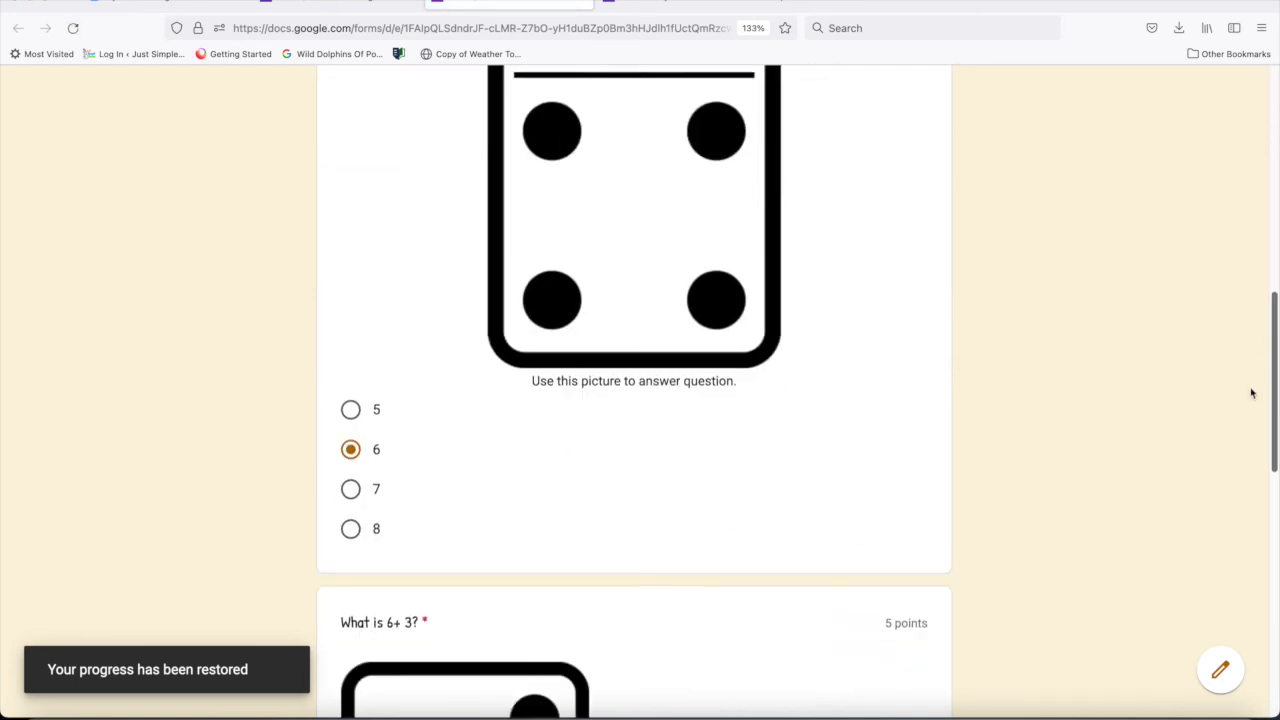
scroll(1247, 481, down, 10)
scroll(1240, 600, up, 15)
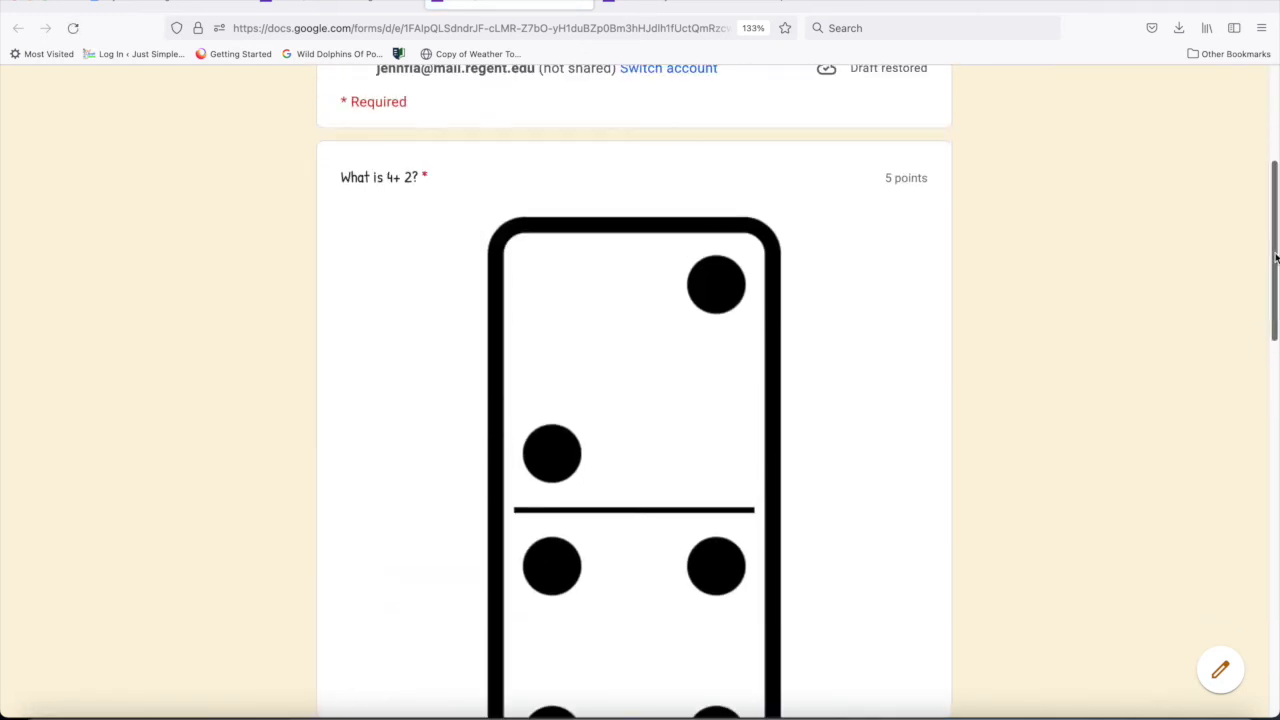
drag(1276, 240, 742, 601)
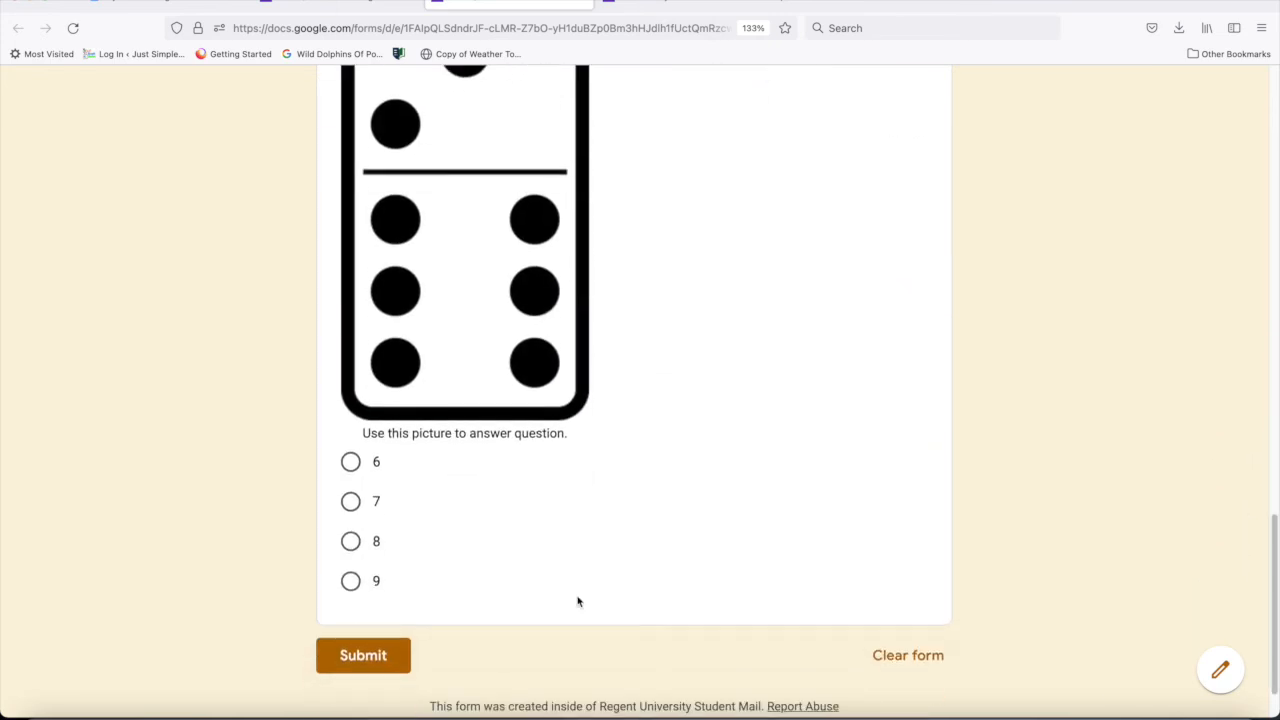
click(350, 581)
click(364, 658)
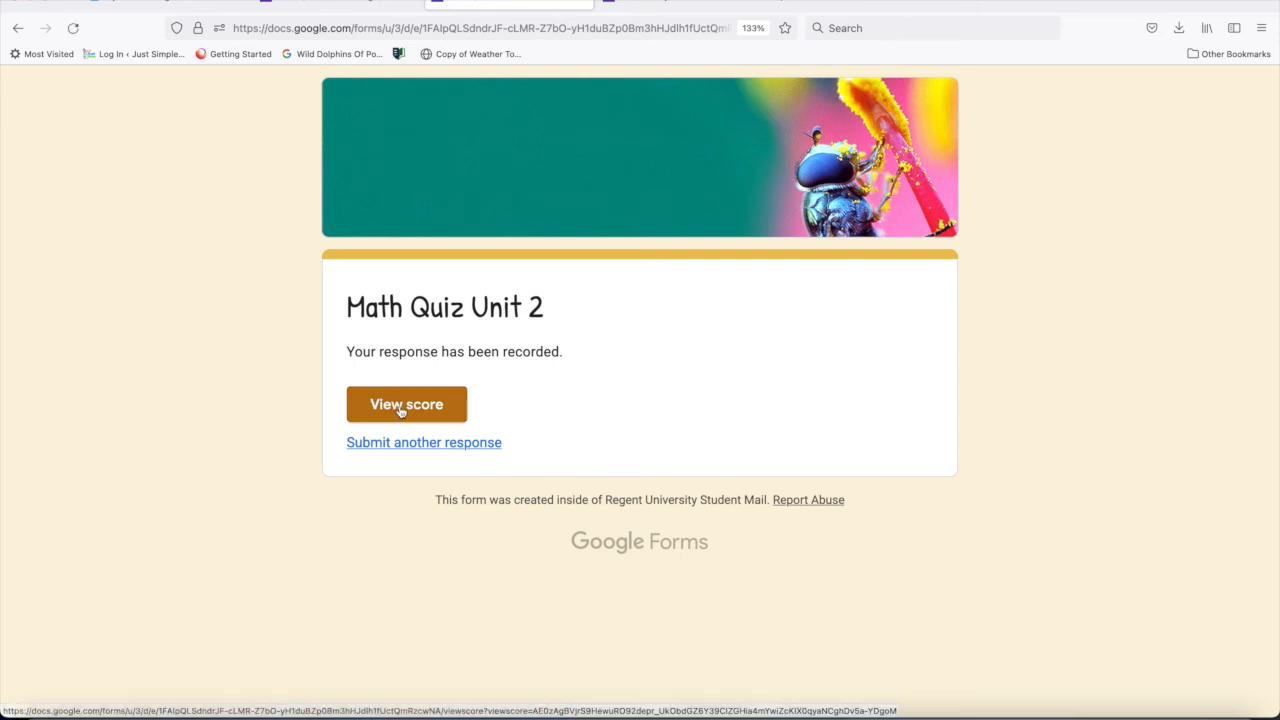
- View the score and answer feedback for the submitted response, and close these pages to return to the quiz editor
click(401, 411)
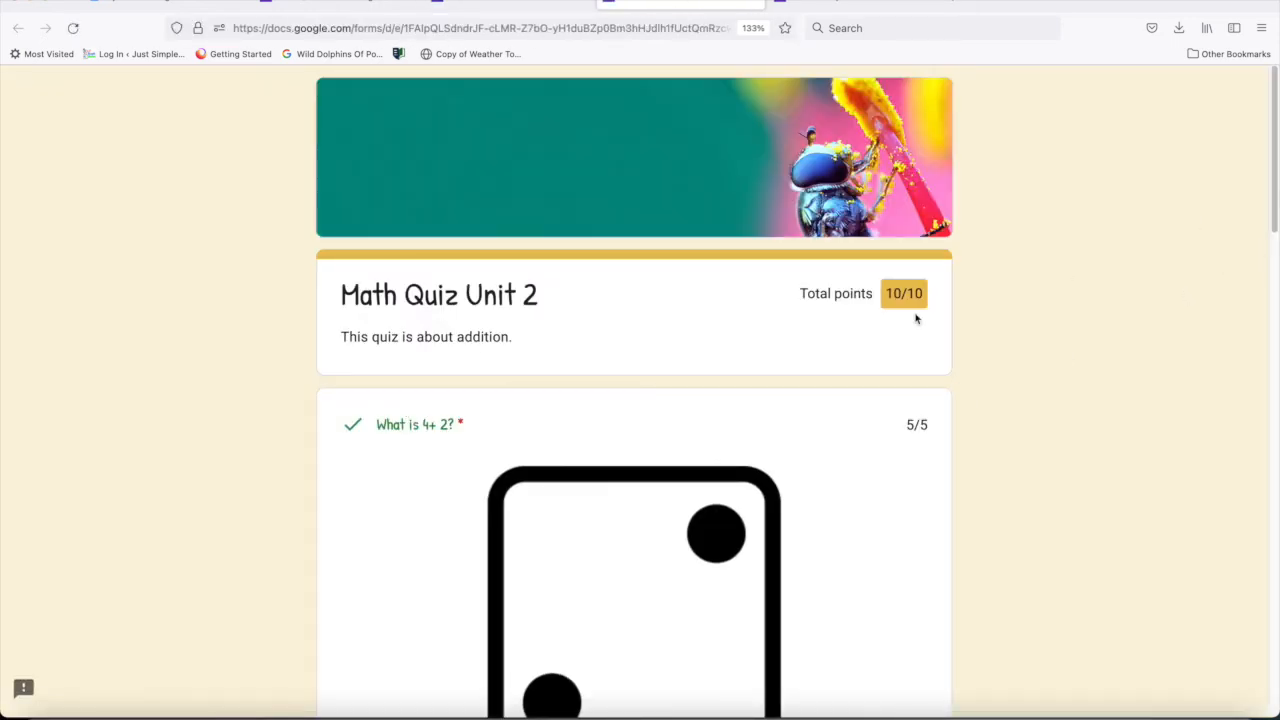
drag(1274, 174, 1232, 648)
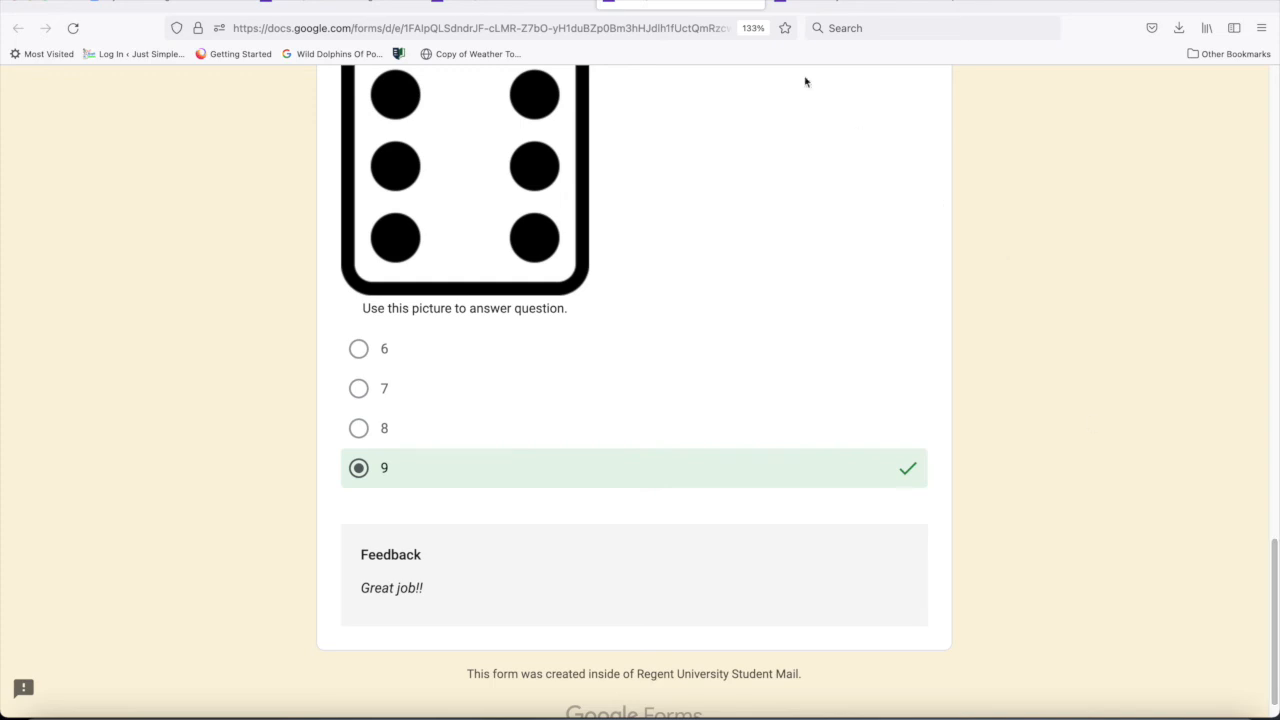
click(754, 2)
click(581, 2)
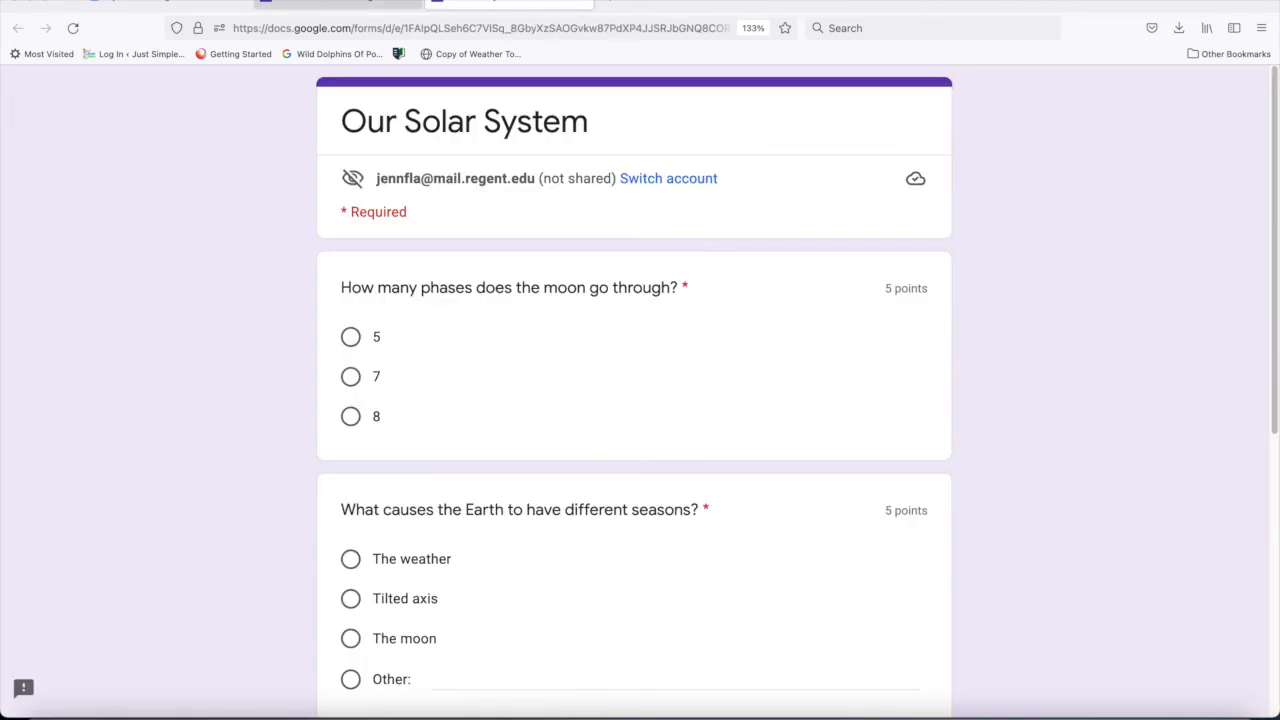
click(340, 2)
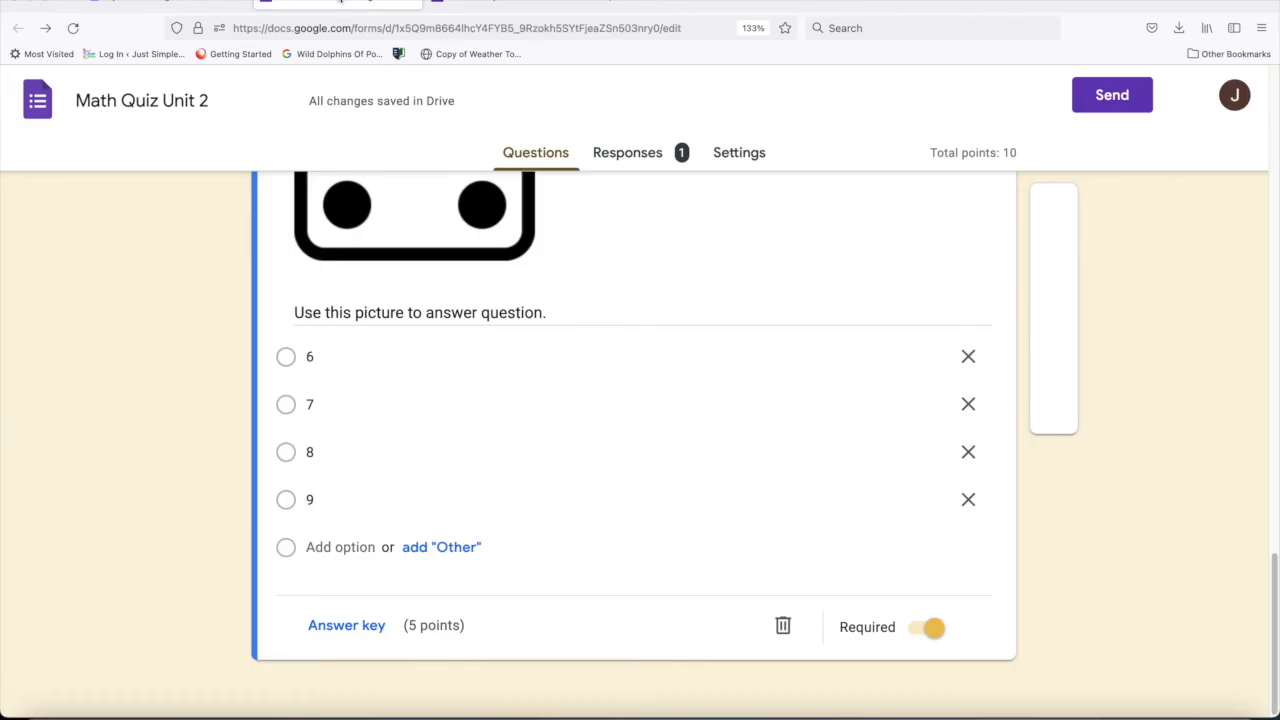
- Reload the quiz's editing page and look over the quiz
drag(1264, 558, 1263, 105)
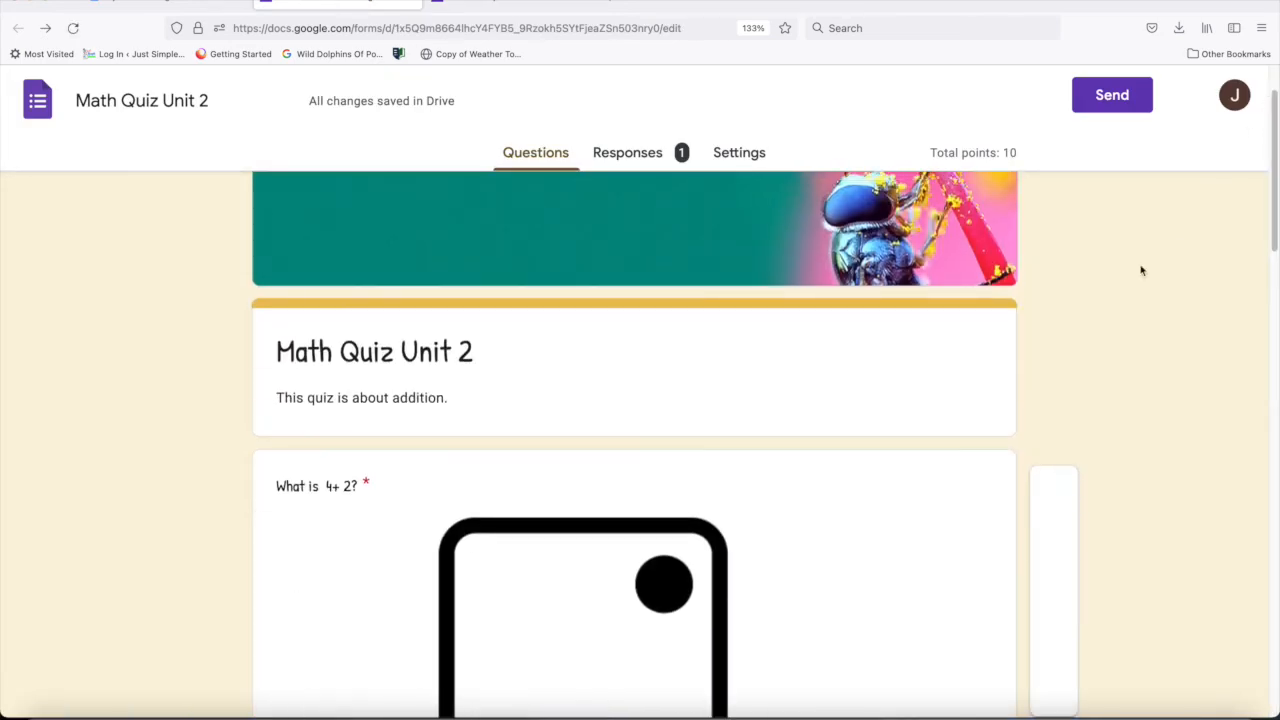
click(597, 27)
key(Return)
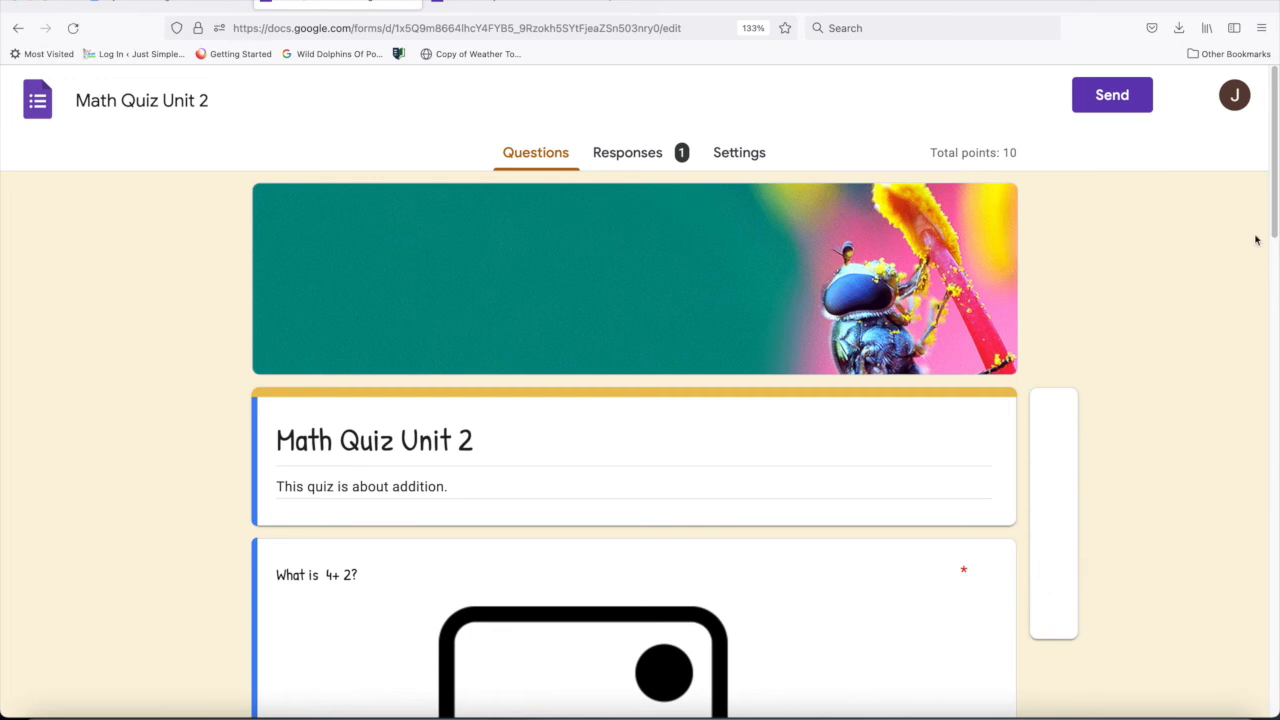
drag(1272, 188, 1240, 545)
scroll(1000, 400, up, 10)
- Open the summary of the quiz's responses and examine the insights and total points distribution
click(631, 150)
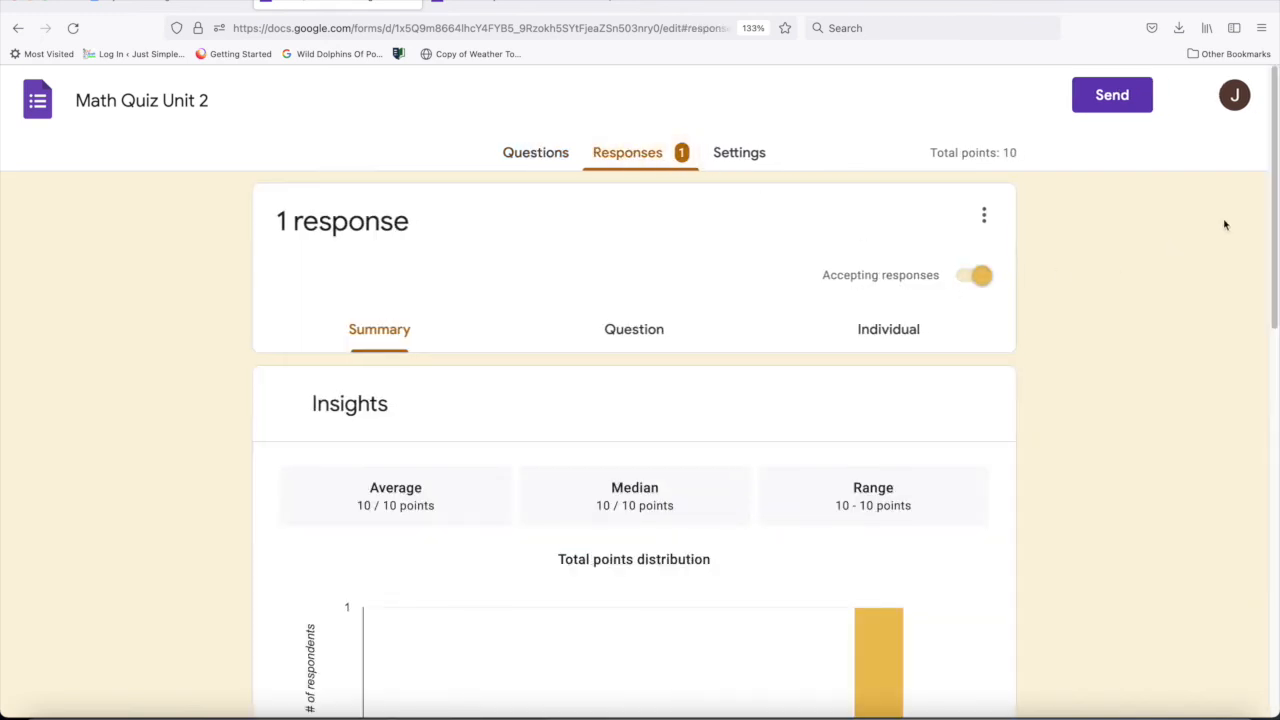
drag(1277, 204, 1270, 300)
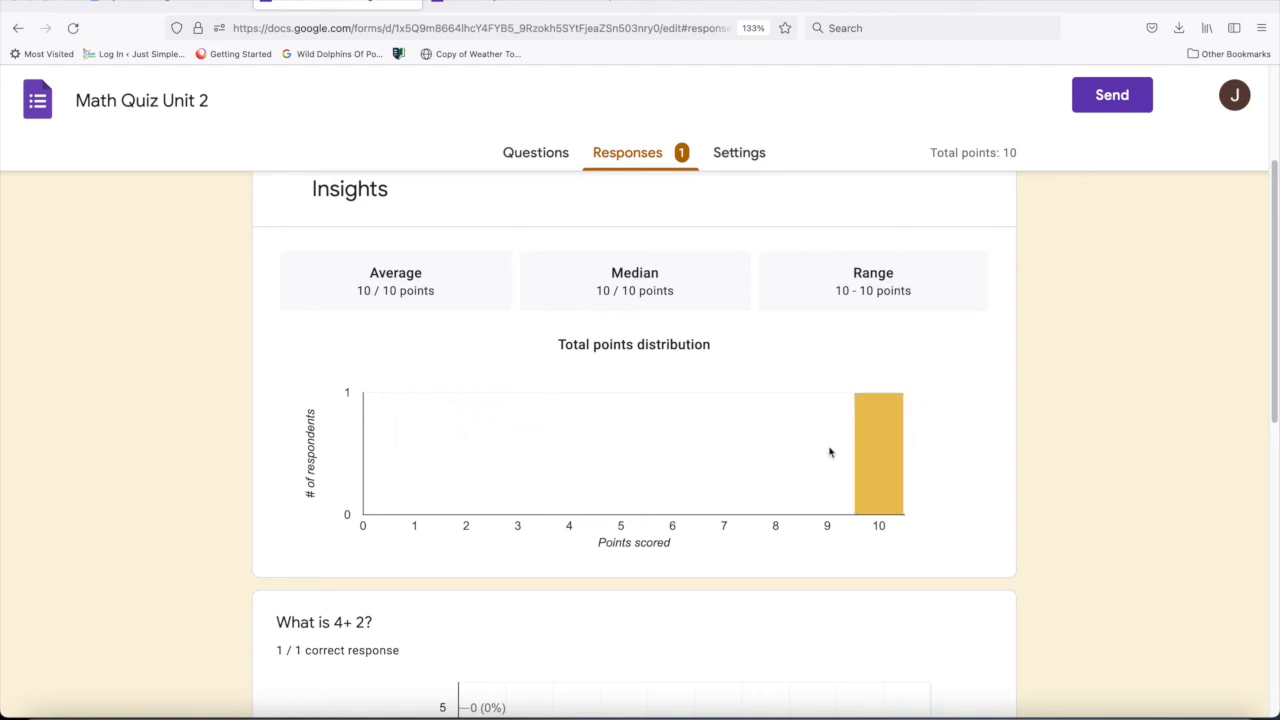
mouse_move(876, 457)
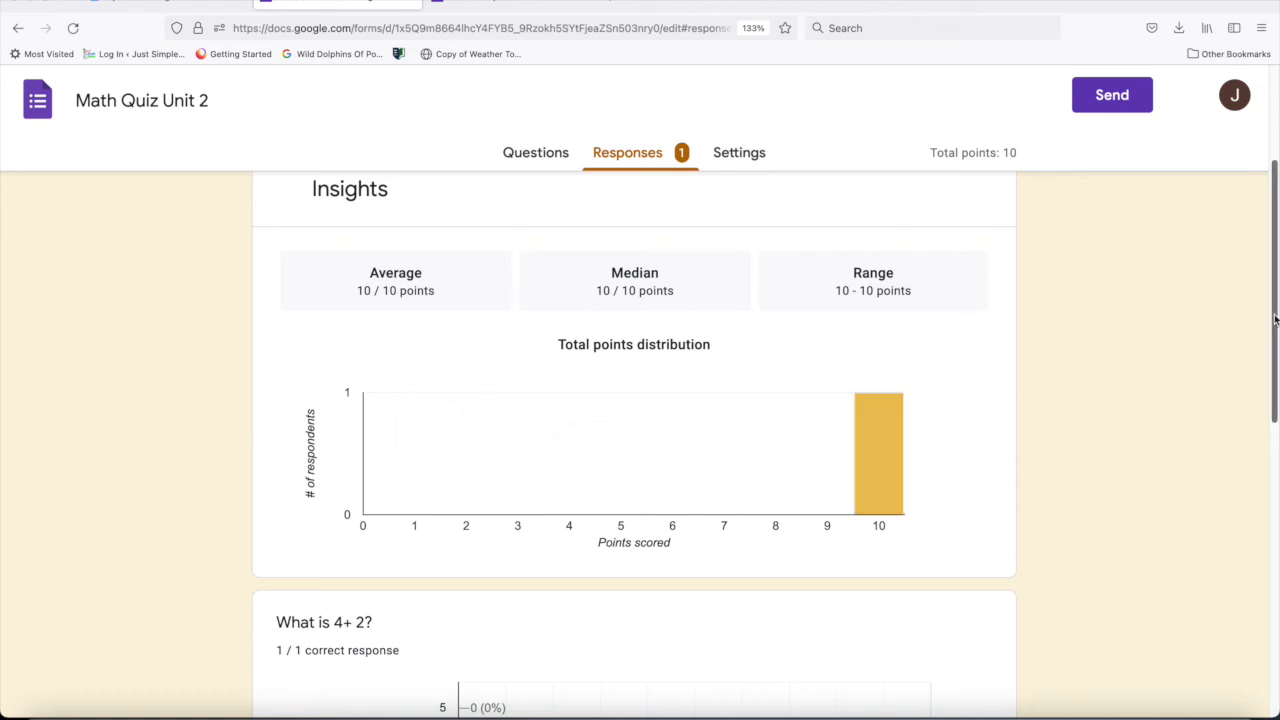
scroll(1275, 318, down, 1)
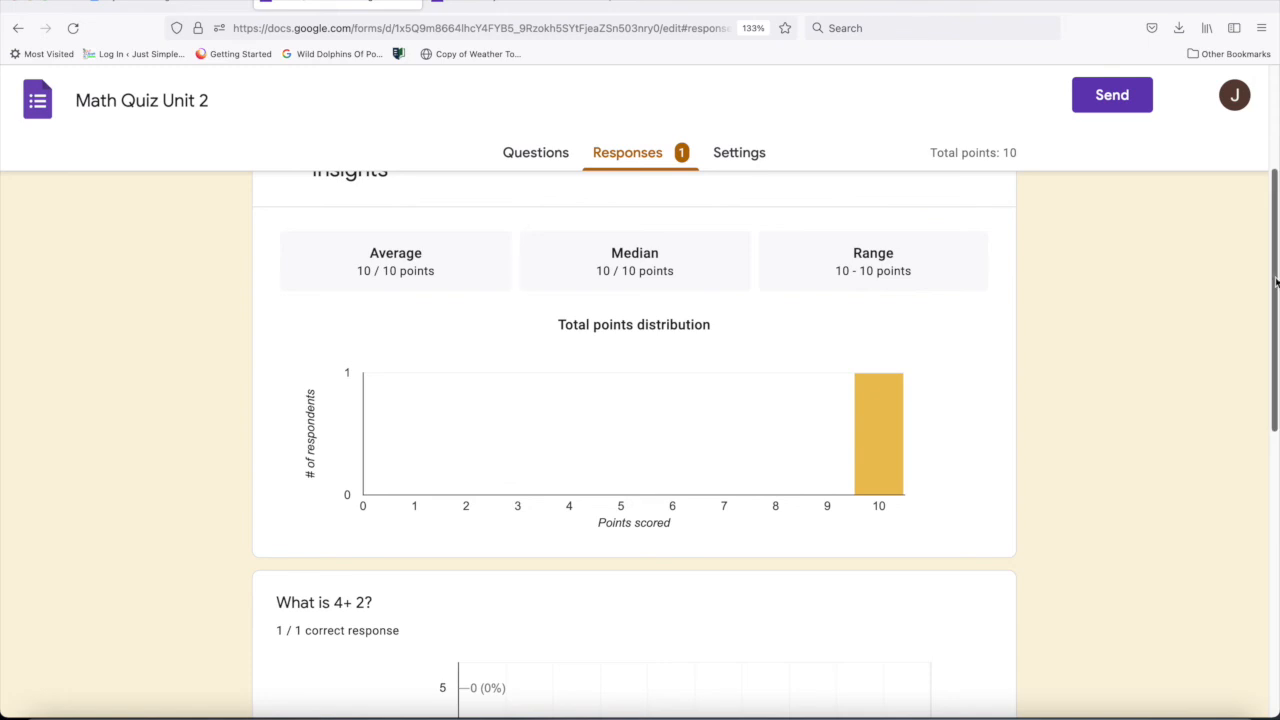
- Examine the response chart for the "What is 4+ 2?" question in the quiz's response summary
drag(1276, 284, 1273, 436)
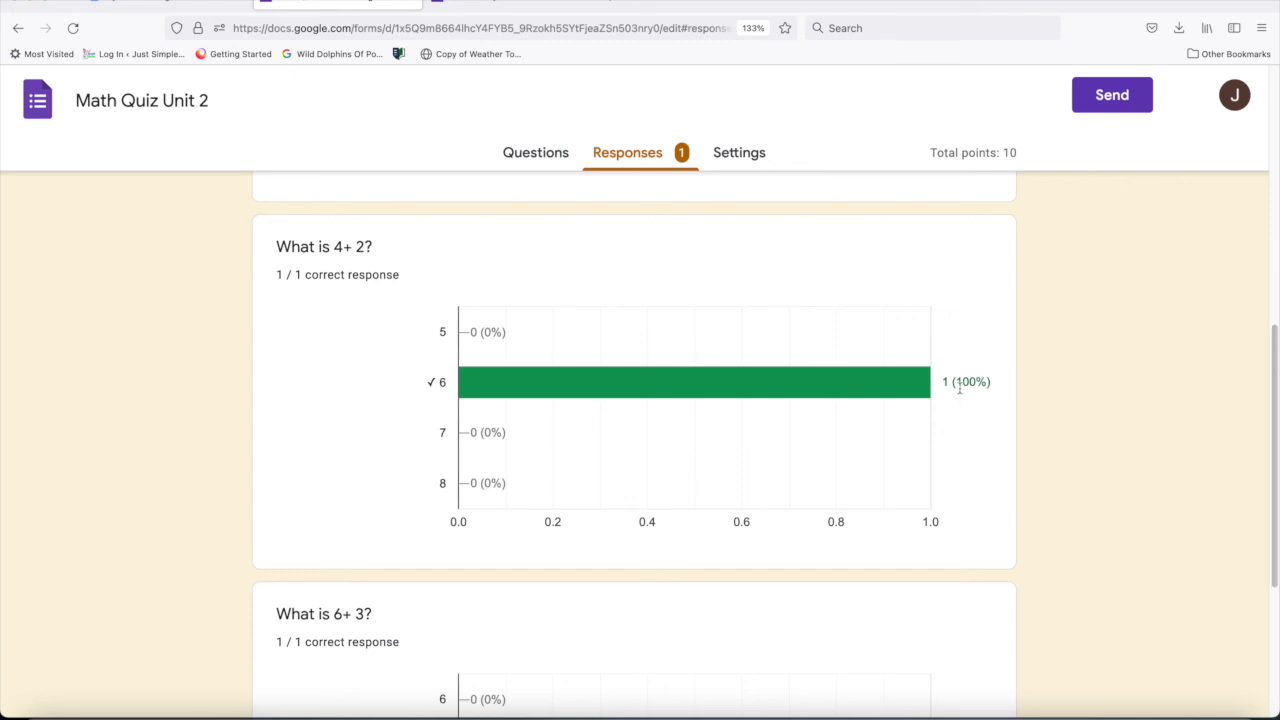
mouse_move(449, 377)
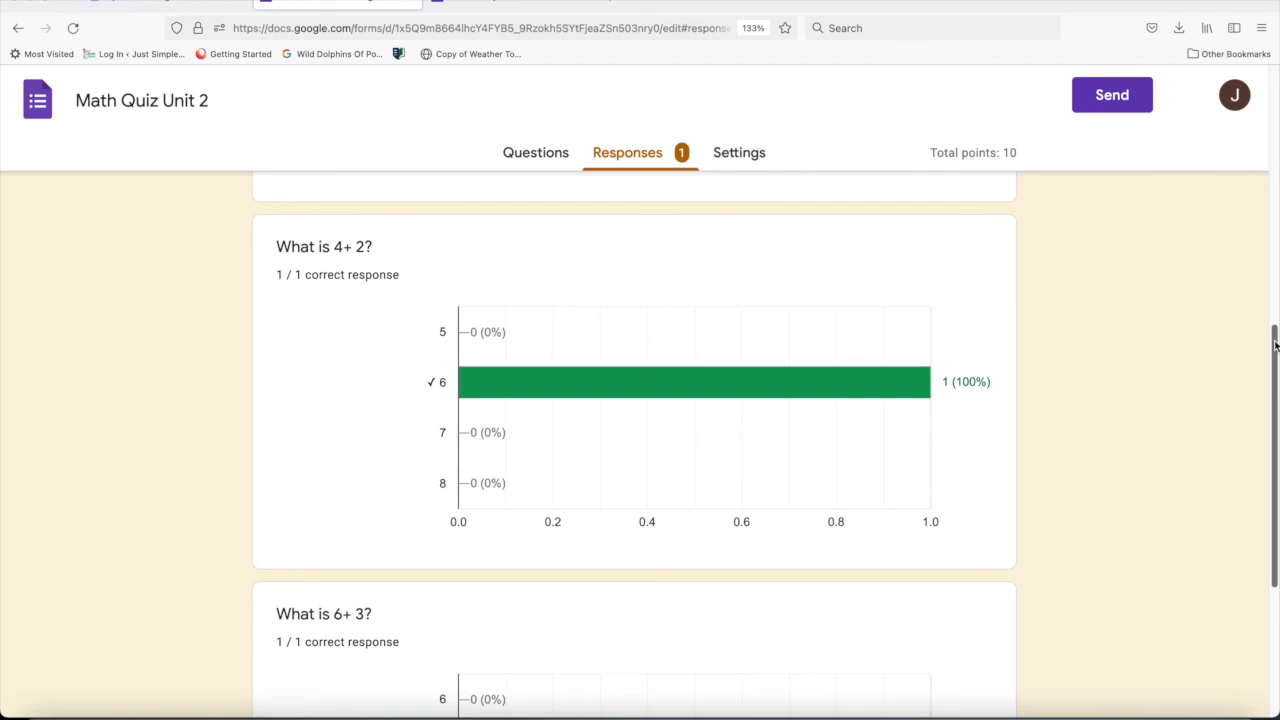
- Download the quiz's responses as a CSV file and choose to open the archive with Microsoft Excel
drag(1274, 345, 1274, 100)
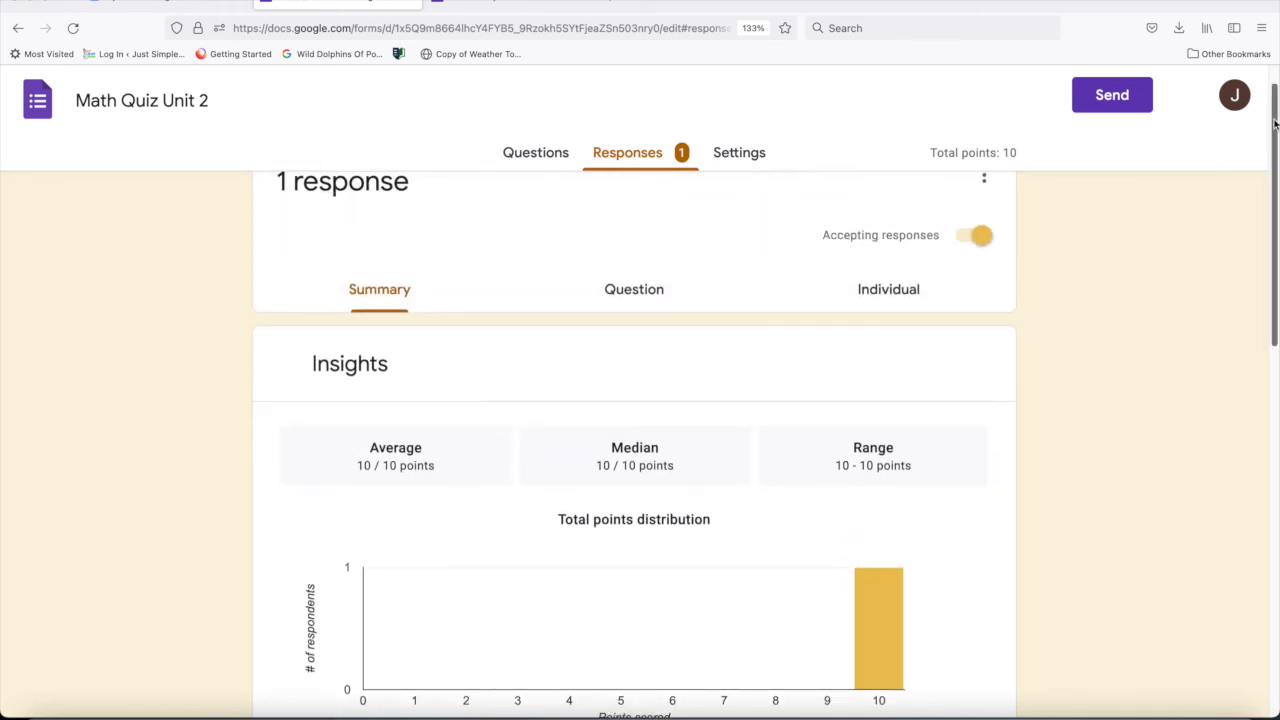
drag(1275, 124, 1275, 100)
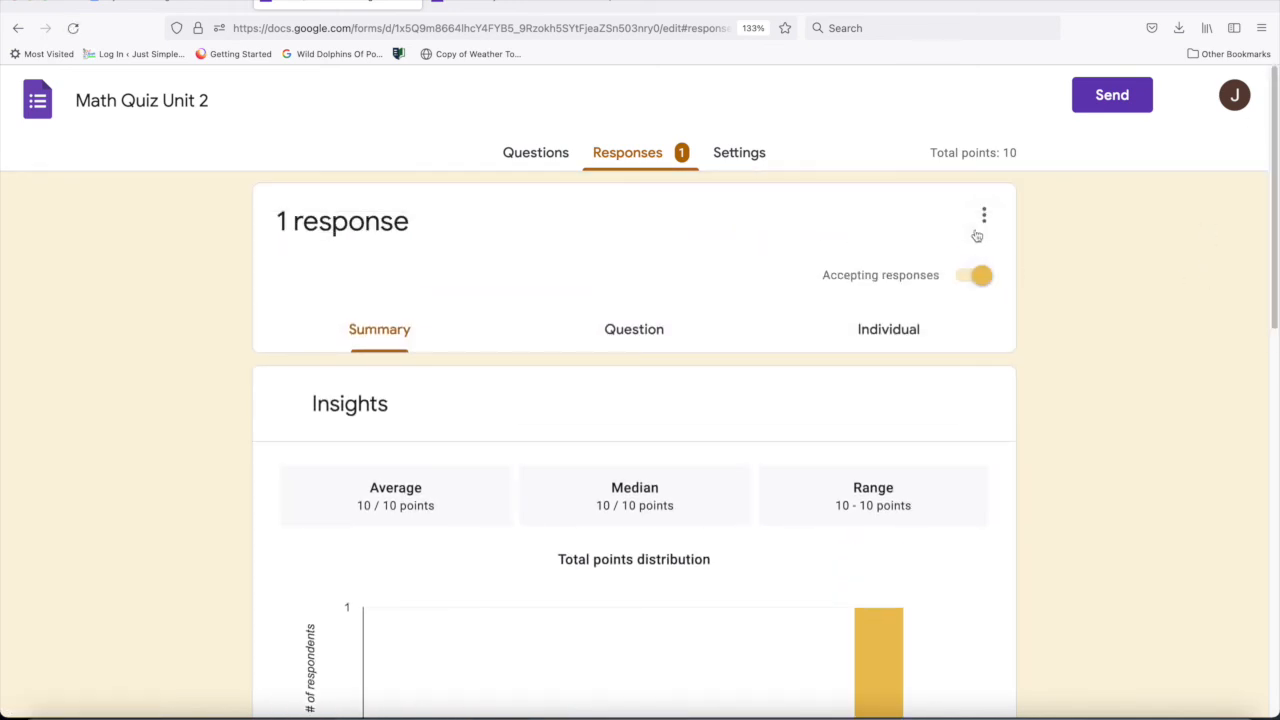
click(984, 216)
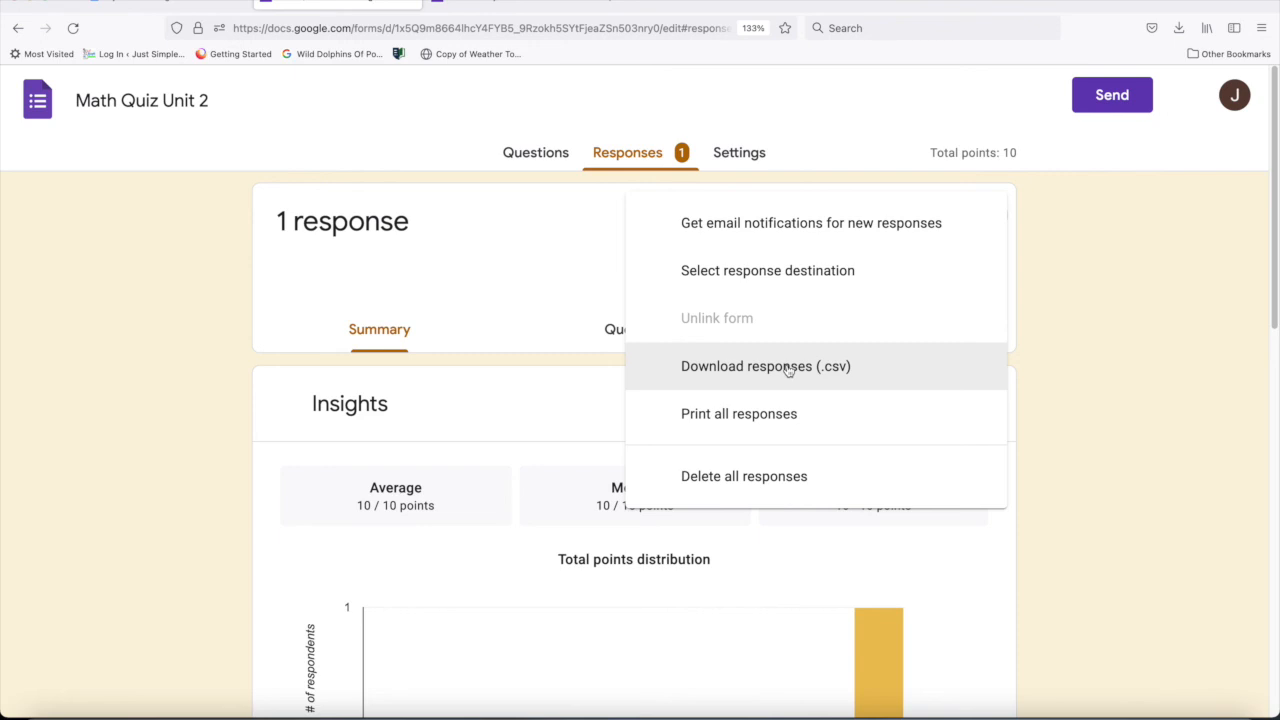
click(788, 367)
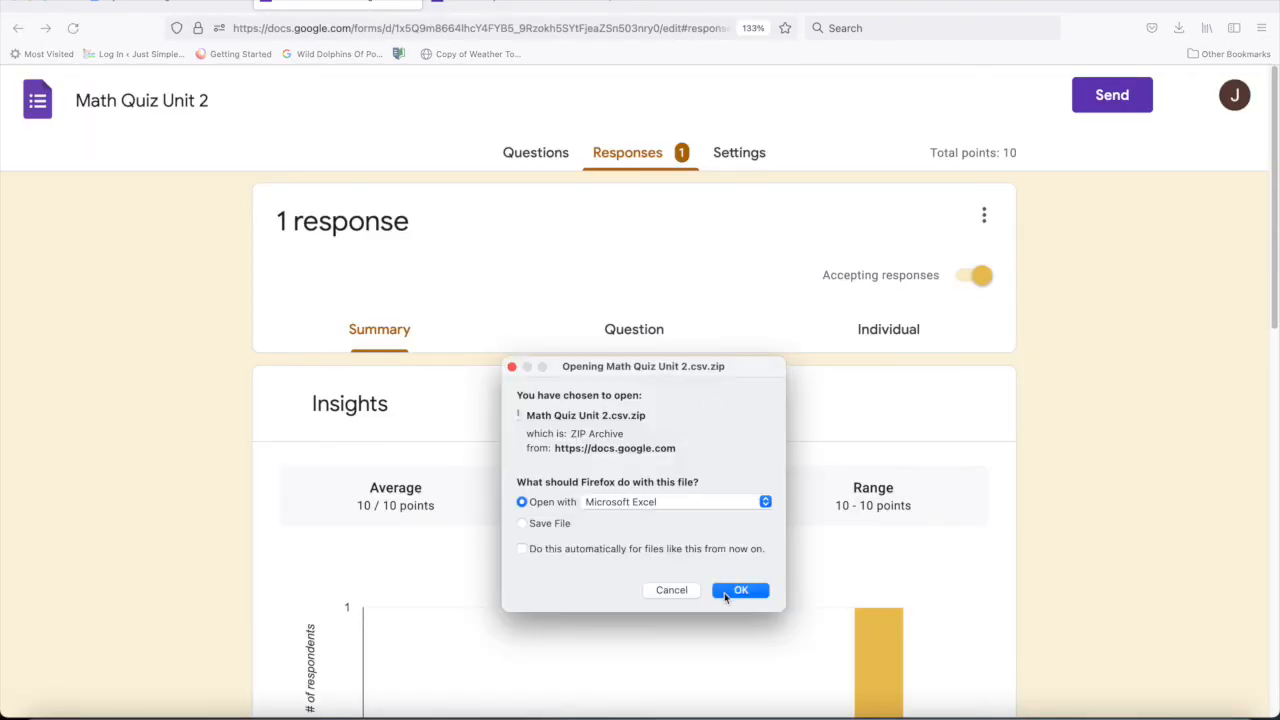
click(738, 590)
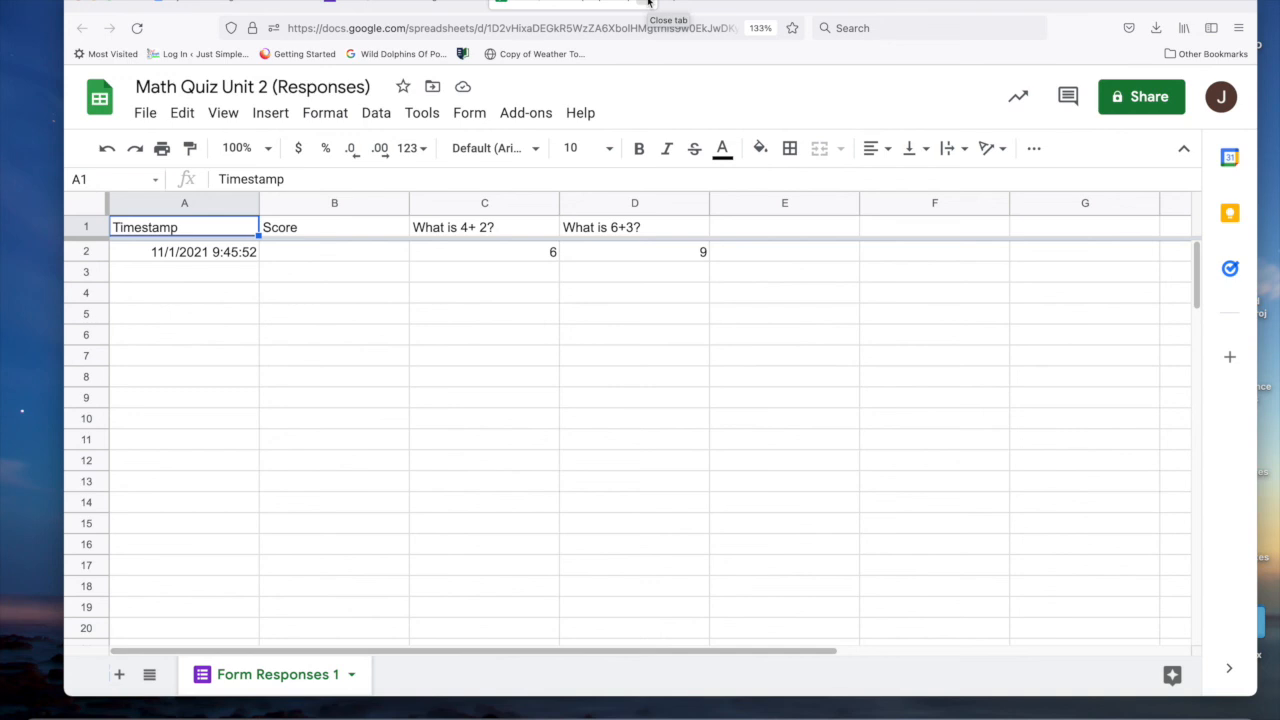
- Close the quiz's response spreadsheet, return to the form's questions, and look them over
click(648, 2)
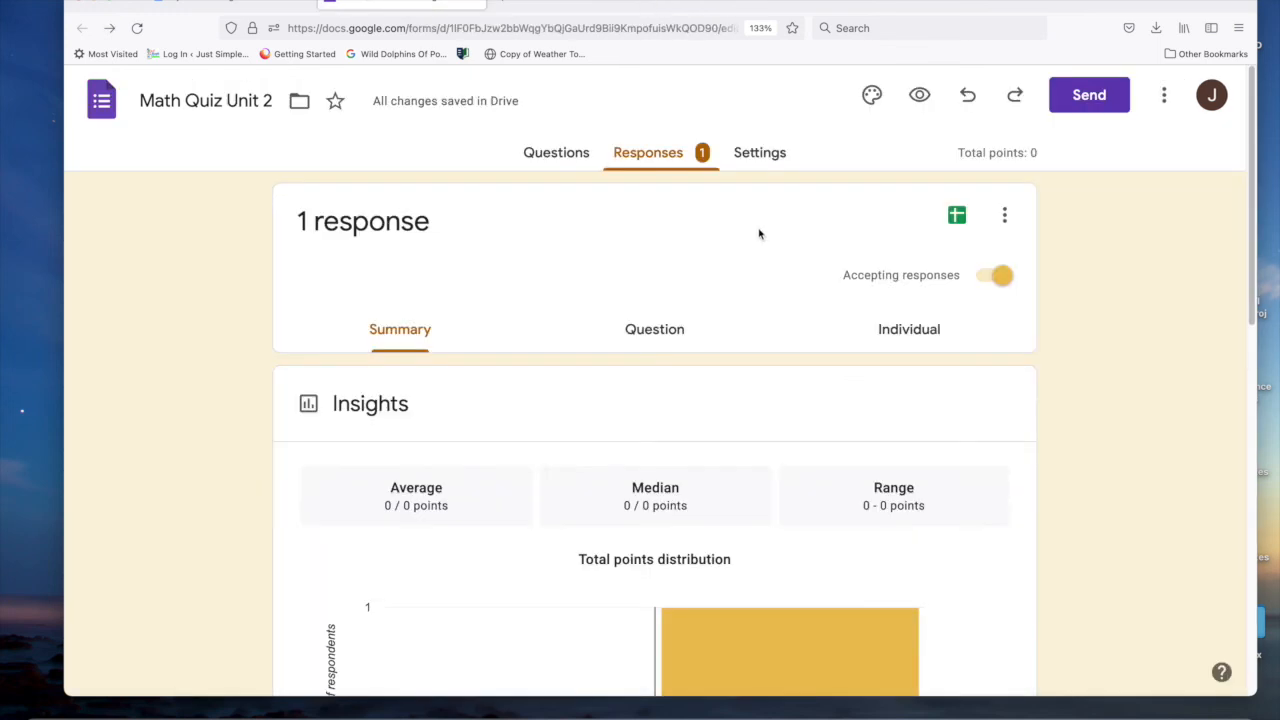
scroll(1071, 326, down, 2)
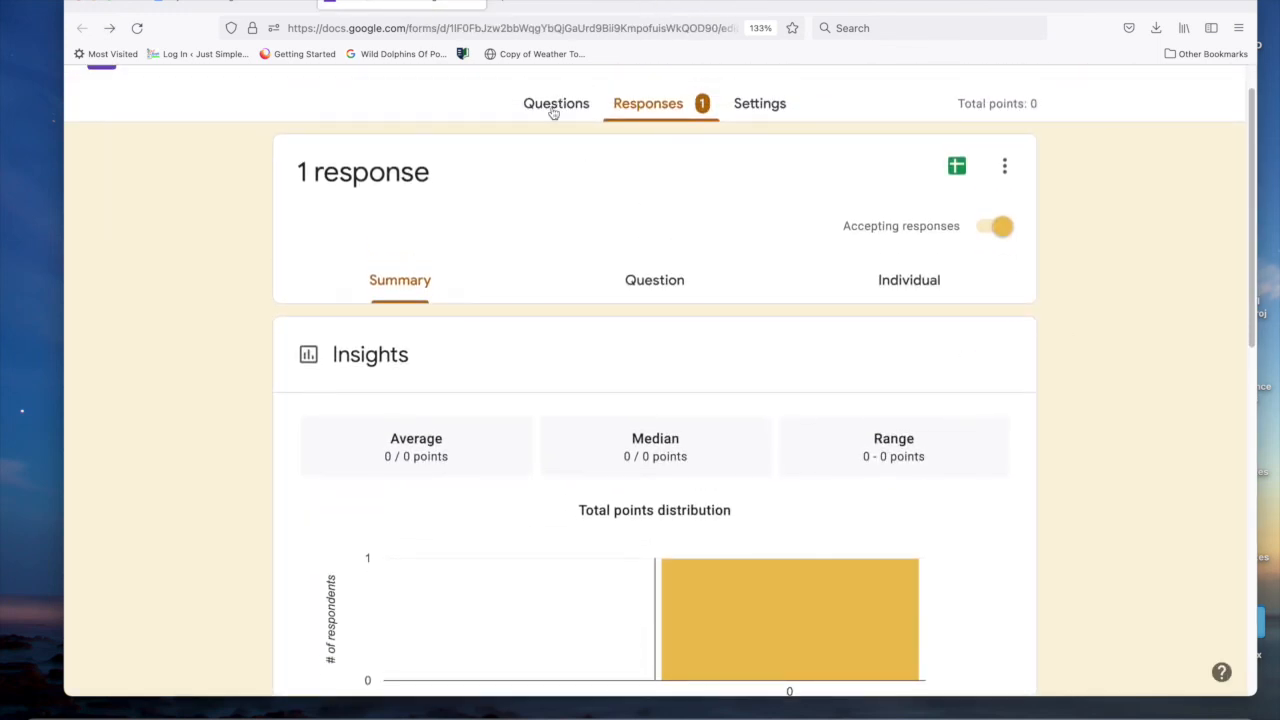
click(553, 110)
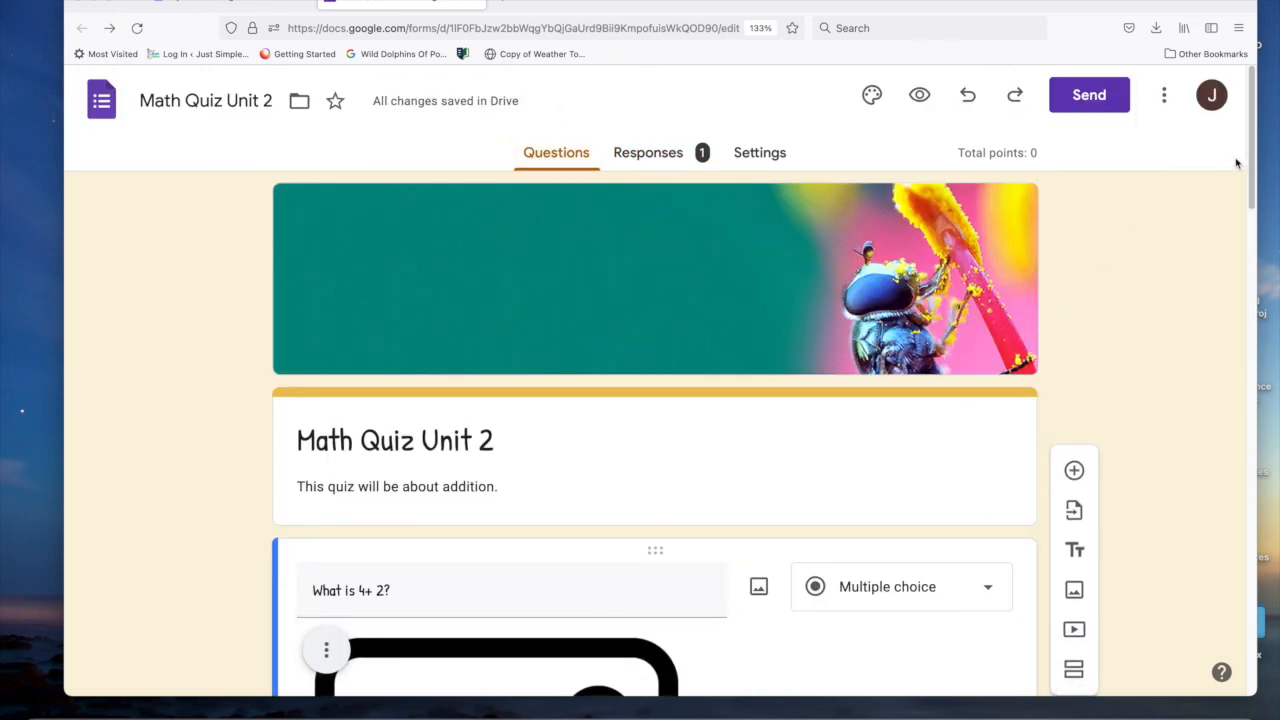
drag(1250, 158, 1248, 232)
scroll(1248, 232, up, 5)
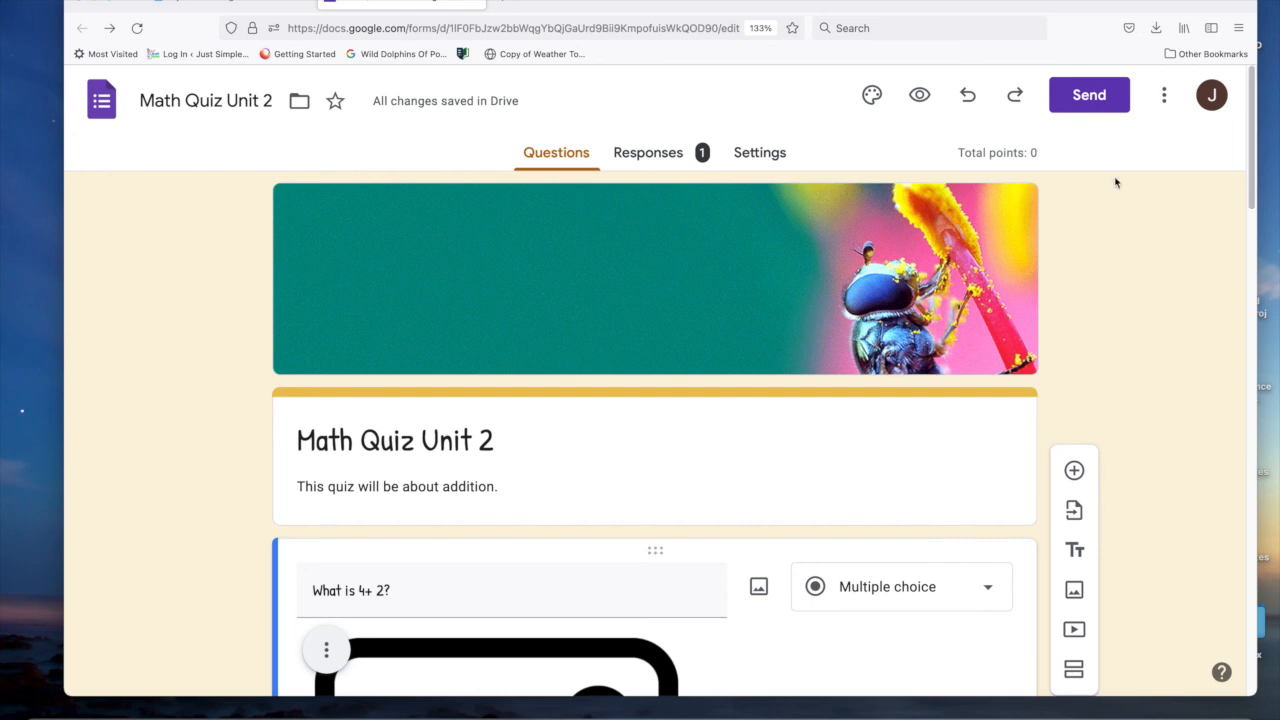